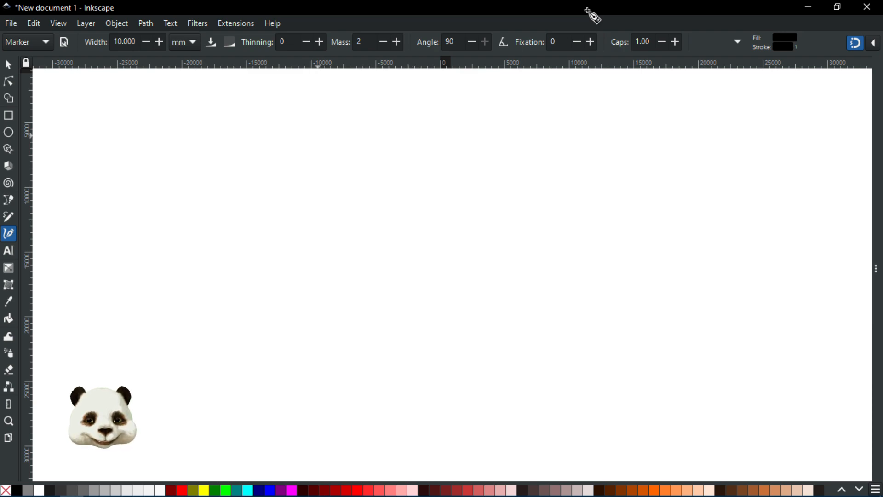
Draw a freehand vertical line and a horizontal line crossing it as the coordinate axes
drag(318, 134, 319, 332)
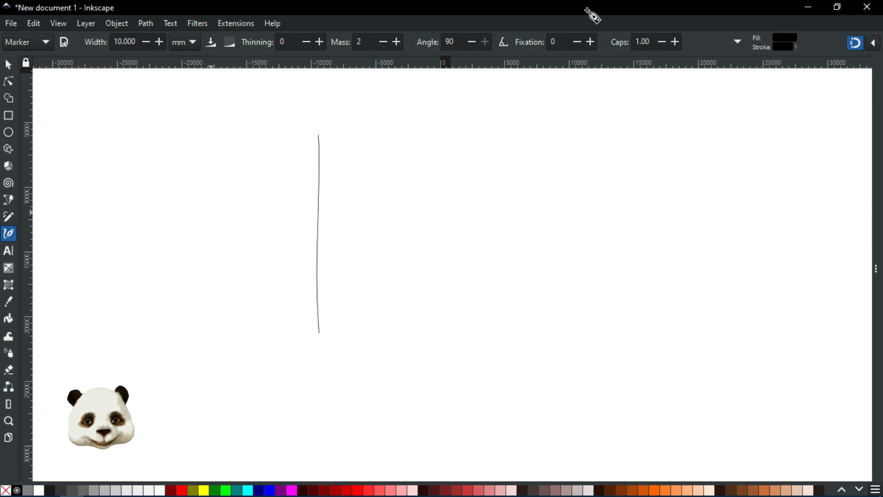
drag(210, 220, 426, 214)
key(ctrl+z)
drag(210, 213, 382, 211)
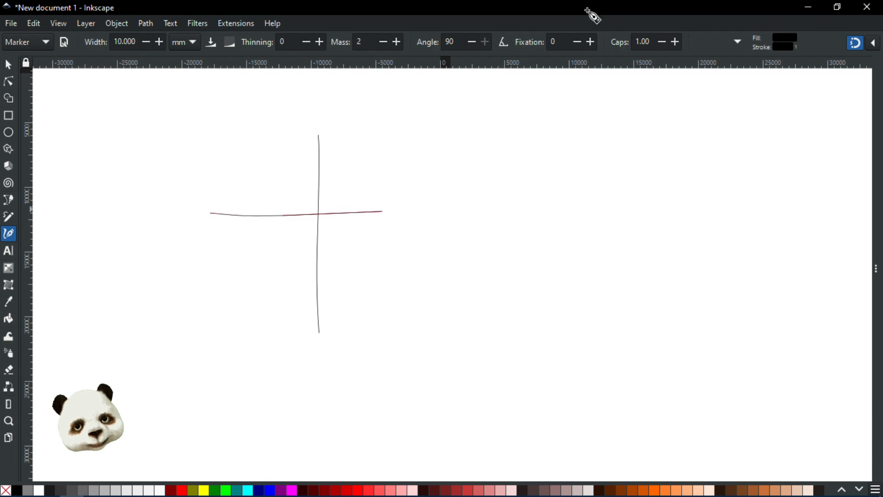
key(ctrl+z)
drag(224, 215, 397, 217)
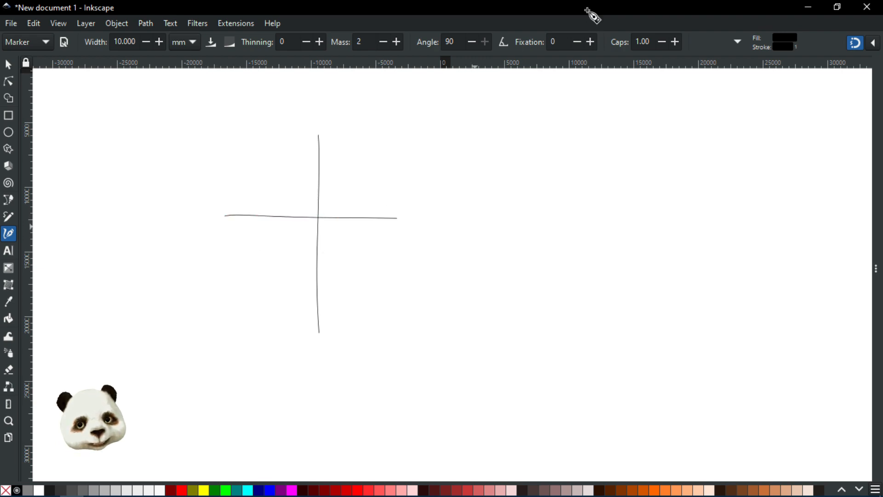
key(ctrl+z)
drag(234, 215, 449, 212)
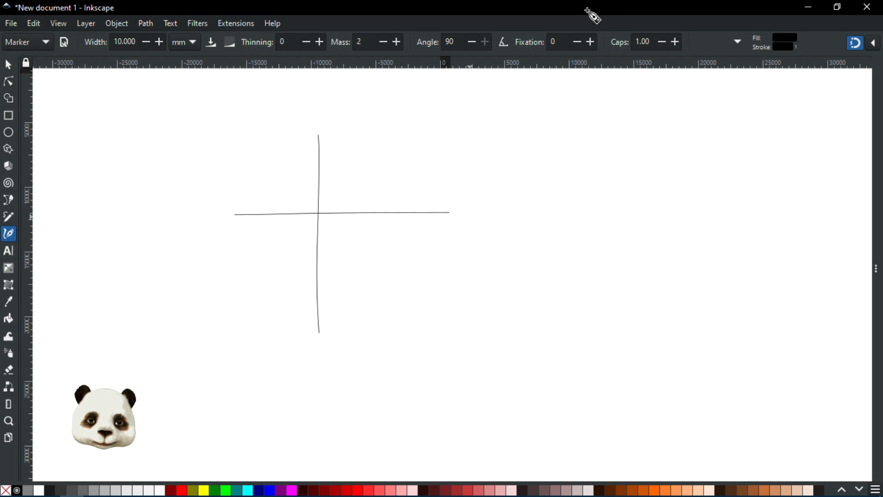
Label the ends of the axes X, Y, -Y and -X by hand, and write 0 at the origin
mouse_move(471, 214)
mouse_down()
mouse_move(488, 227)
mouse_move(480, 232)
mouse_up()
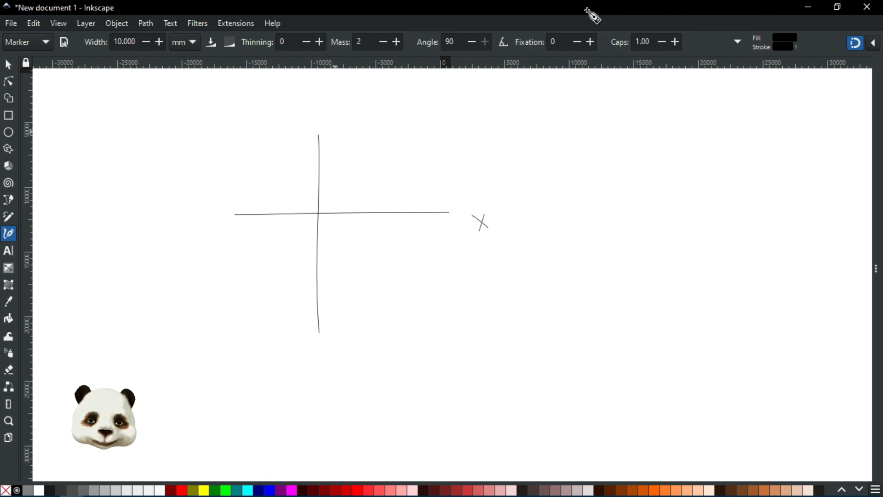
drag(299, 108, 302, 130)
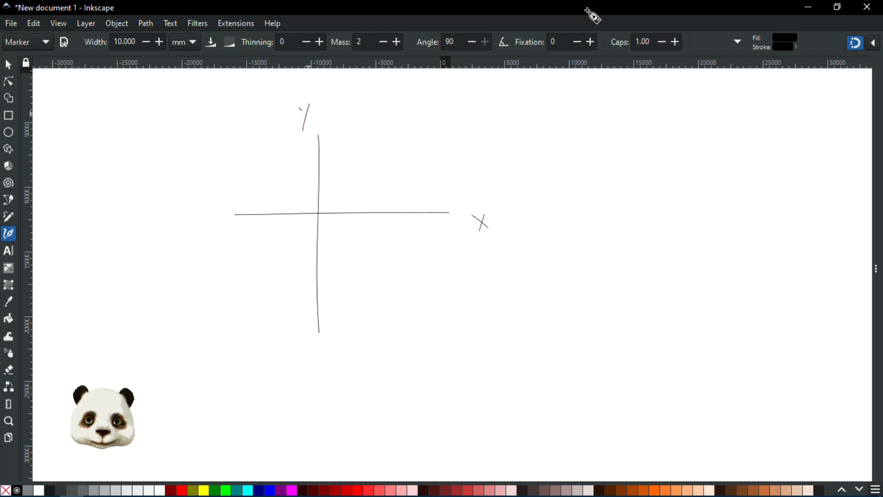
key(ctrl)
key(ctrl+z)
drag(305, 105, 301, 119)
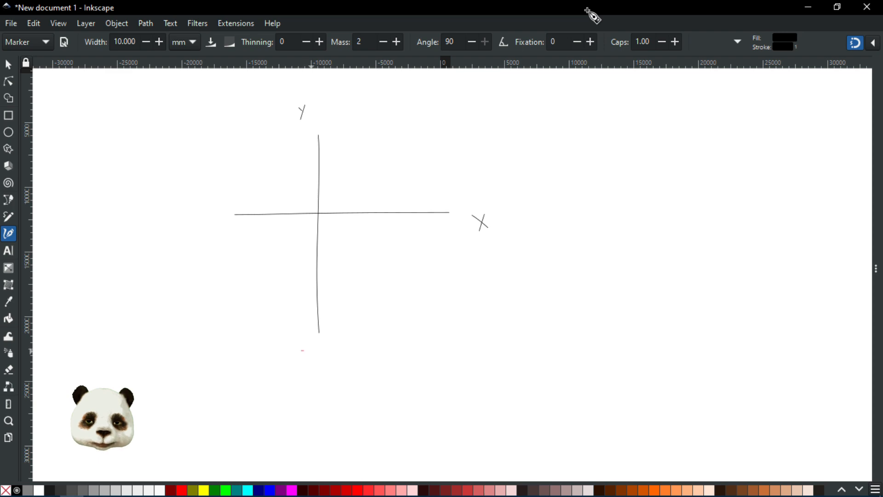
drag(314, 348, 318, 370)
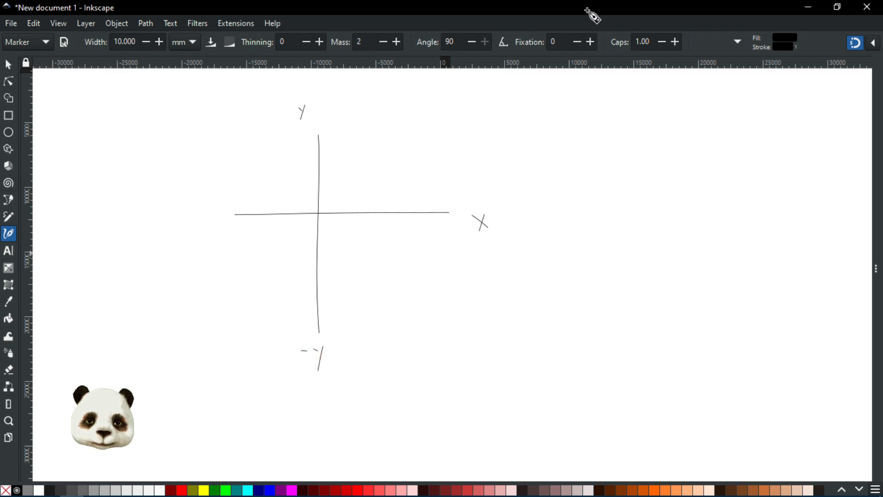
mouse_move(180, 217)
mouse_down()
mouse_move(214, 223)
mouse_move(204, 222)
mouse_up()
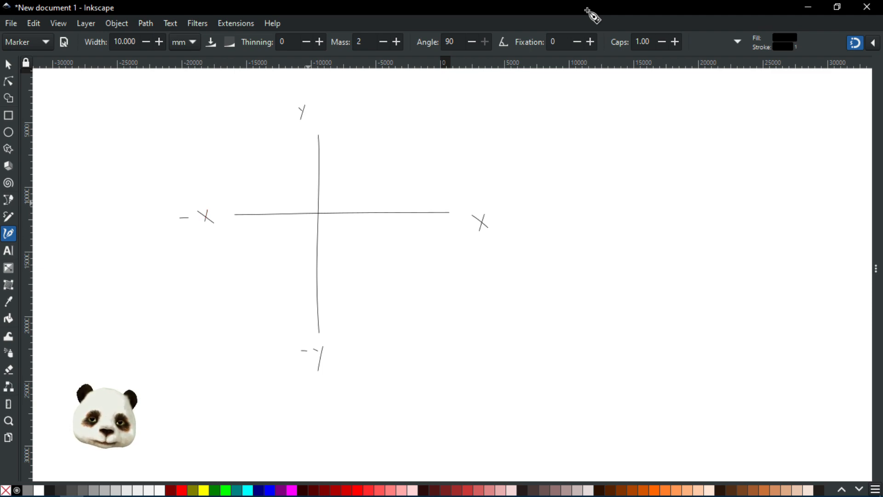
drag(311, 202, 312, 202)
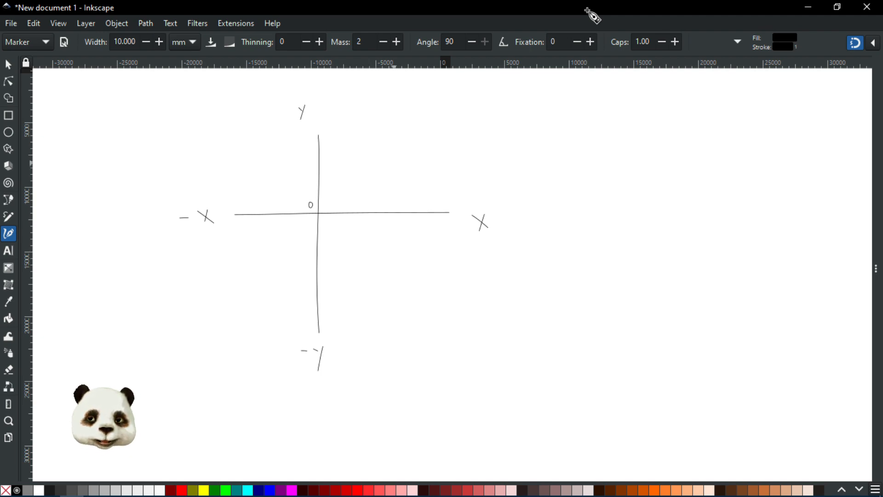
Mark a dot in the upper-right quadrant and write (x,y) beside it
click(391, 169)
key(ctrl+z)
drag(392, 165, 395, 169)
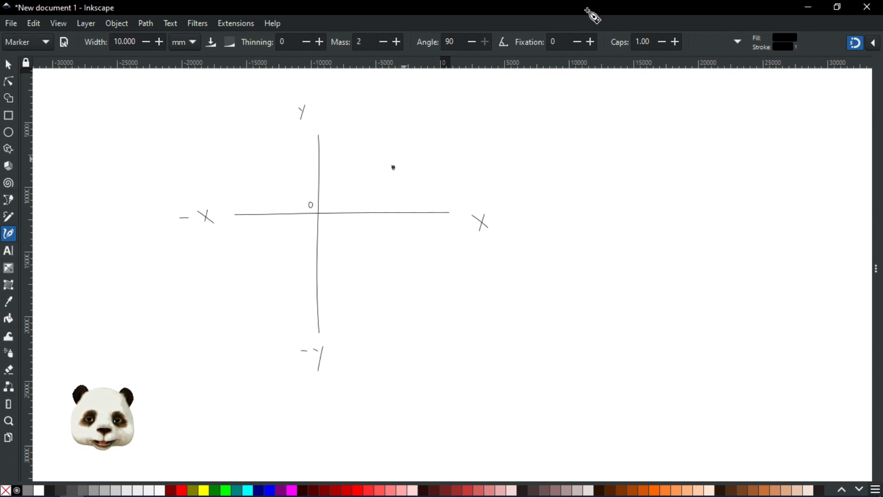
drag(404, 160, 410, 165)
drag(410, 160, 417, 163)
mouse_move(421, 156)
mouse_down()
mouse_move(416, 172)
mouse_move(403, 168)
mouse_move(424, 164)
mouse_up()
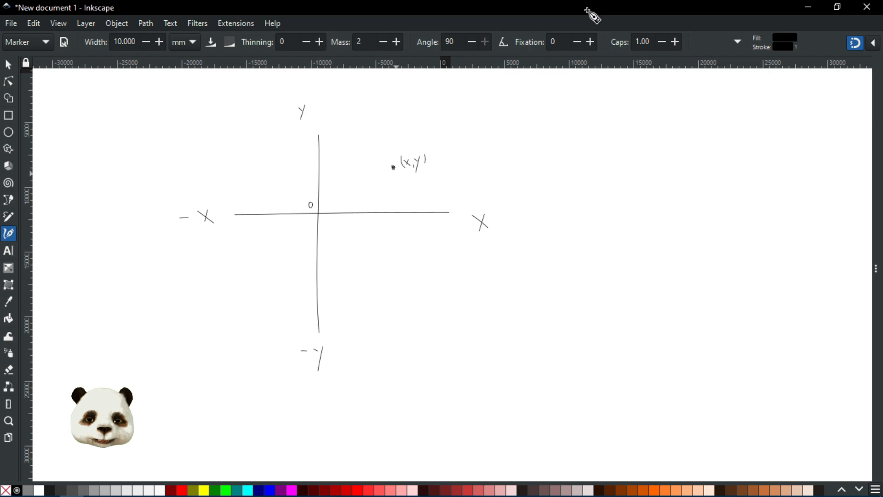
Draw dashed lines from the point to both axes, marking 4 on the X axis and 3 on the Y axis
drag(394, 172, 392, 217)
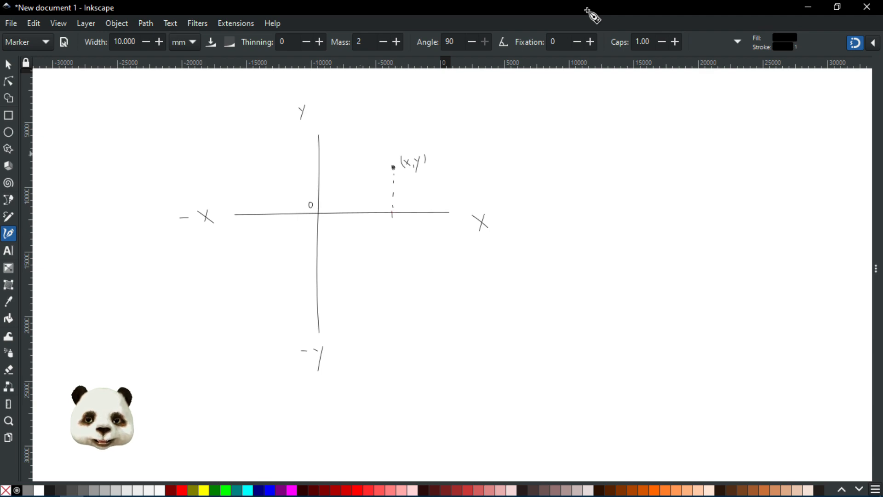
drag(389, 167, 330, 168)
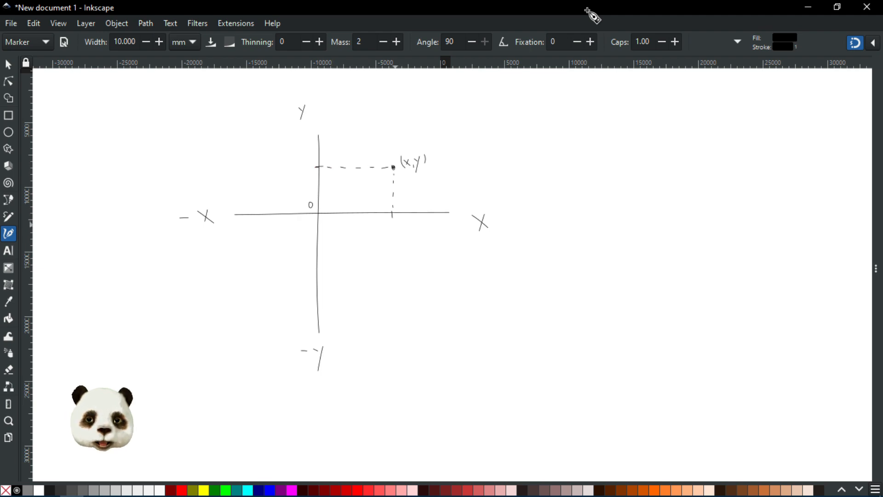
drag(392, 222, 394, 240)
drag(303, 158, 302, 169)
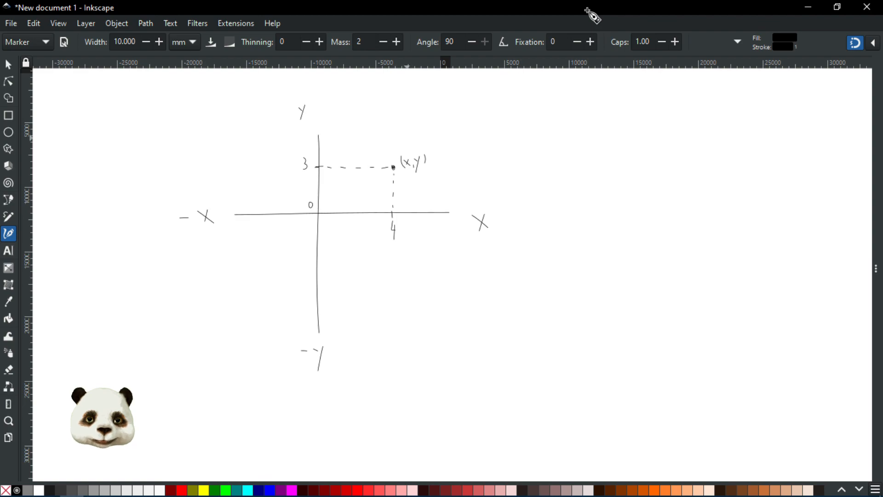
Write 4 3 above the (x,y) label, name the point P, and draw an arrow from the origin to it
drag(404, 141, 415, 150)
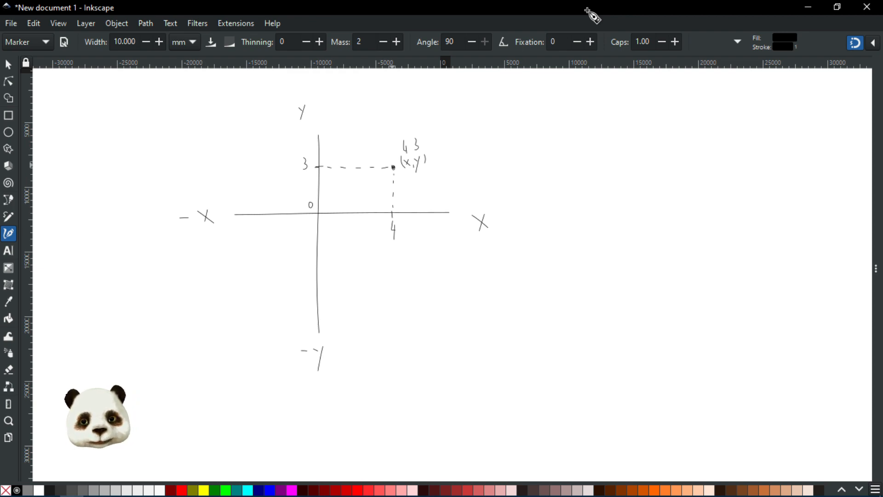
drag(391, 161, 391, 156)
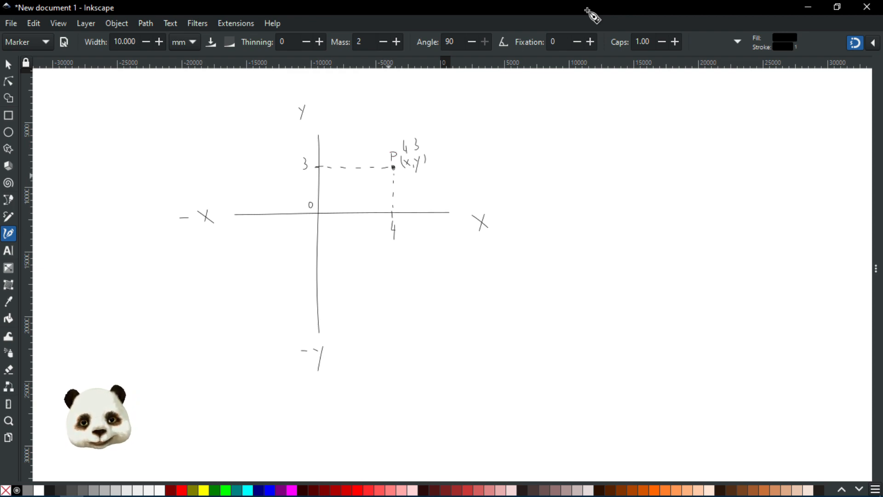
mouse_move(318, 211)
mouse_down()
mouse_move(387, 170)
mouse_move(384, 180)
mouse_up()
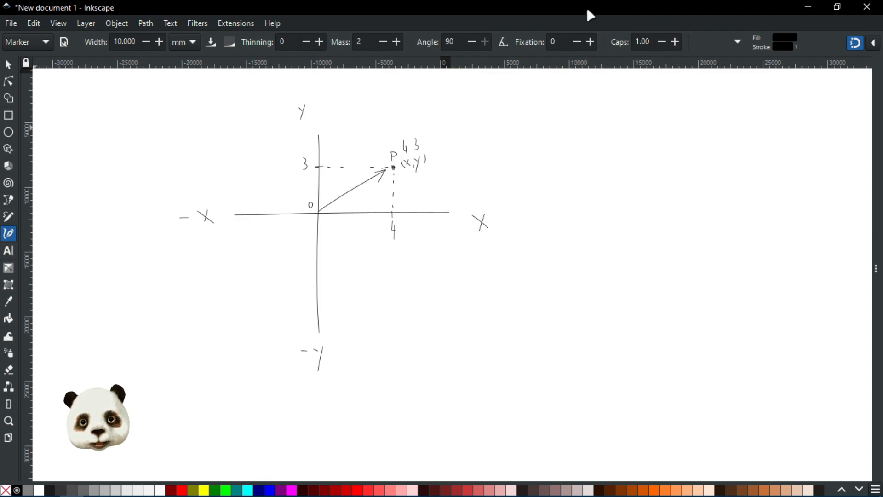
Draw two slanted straight lines with the Pen tool, one to the right of the axes and one crossing both axes
click(8, 200)
click(419, 137)
click(562, 227)
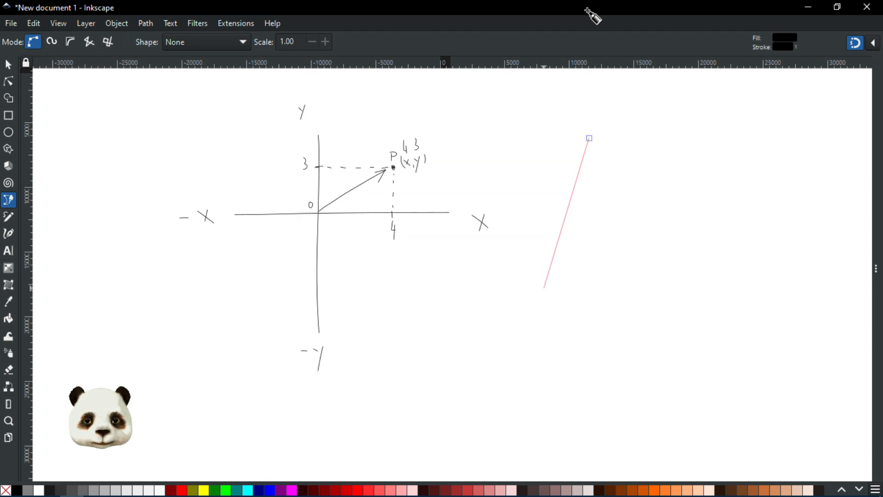
click(544, 287)
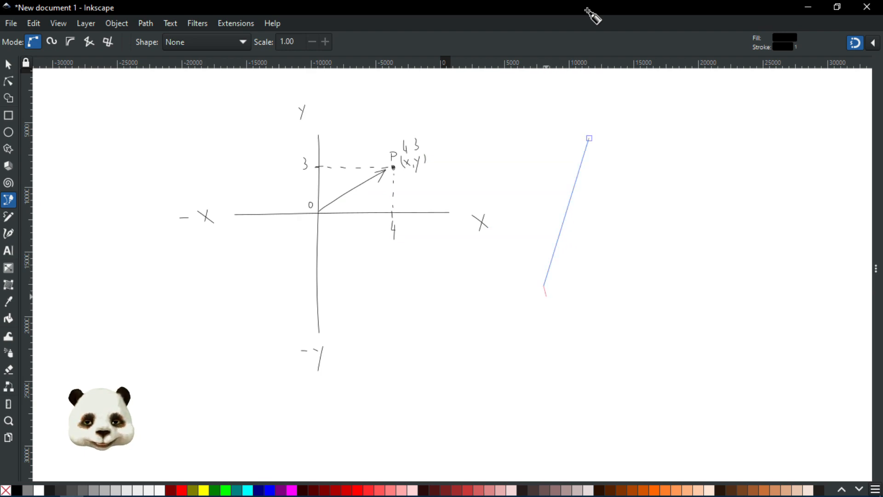
key(Return)
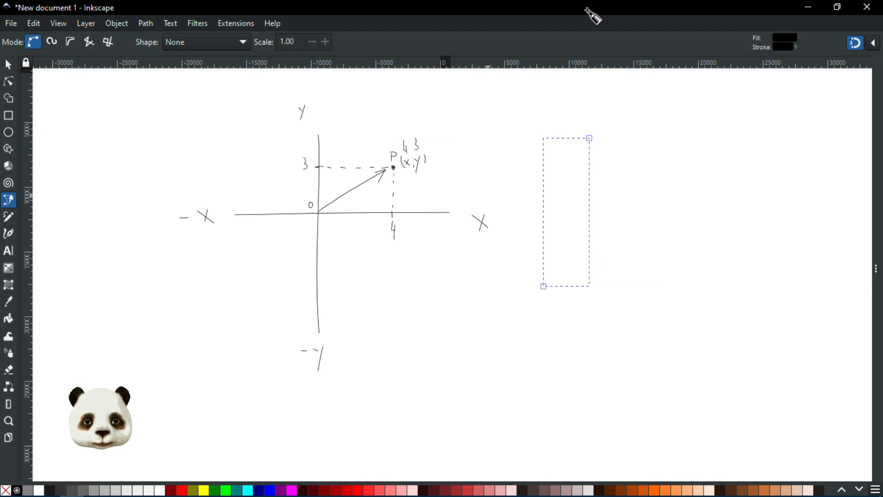
key(Escape)
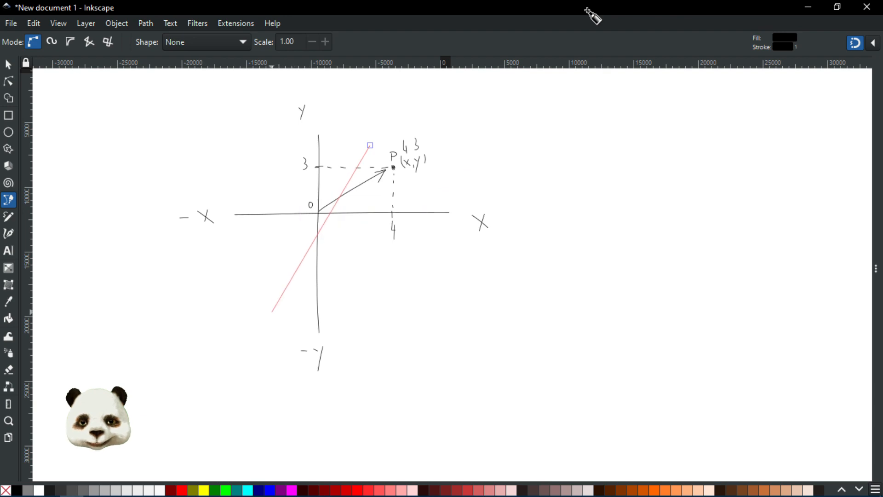
click(267, 309)
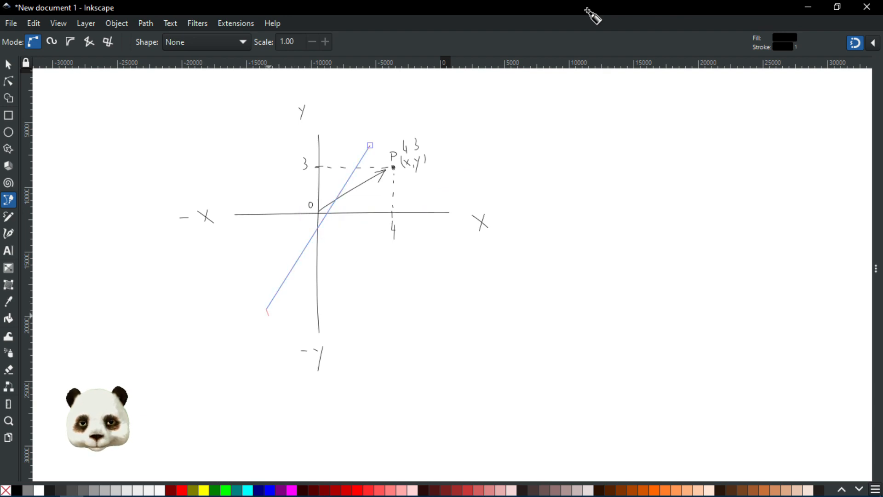
key(Return)
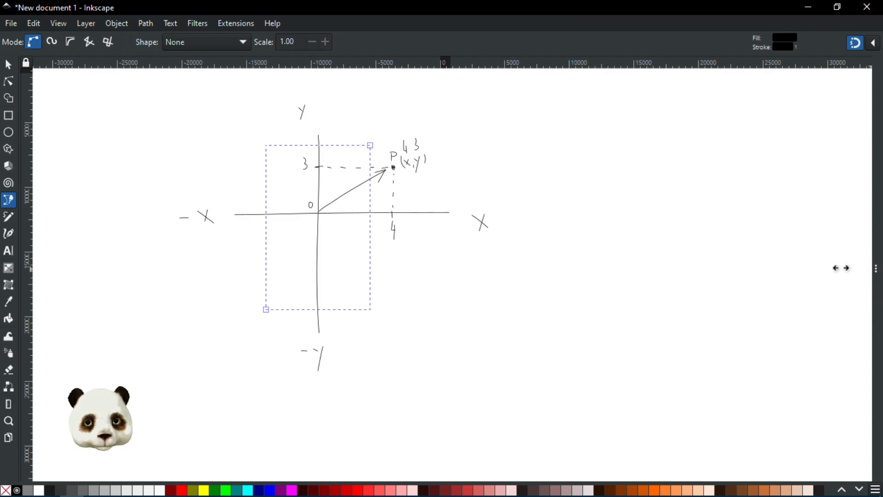
Set the stroke width of the slanted line crossing the axes to 10 px
click(870, 270)
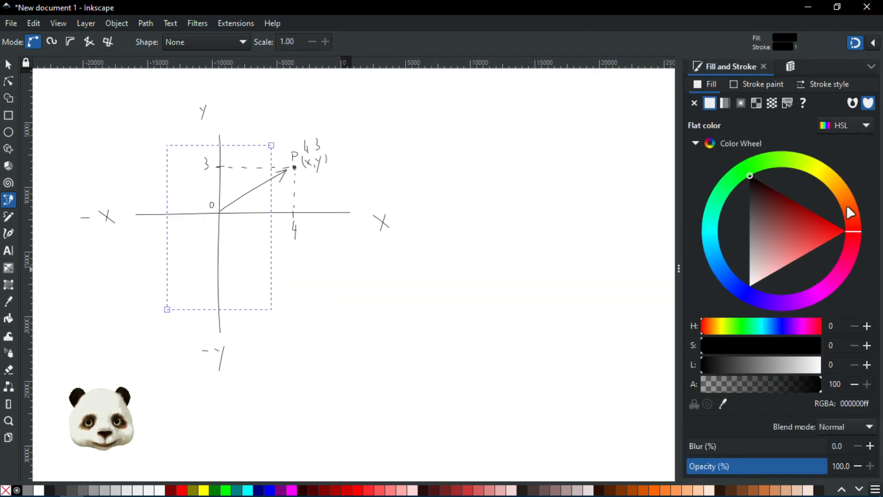
click(818, 82)
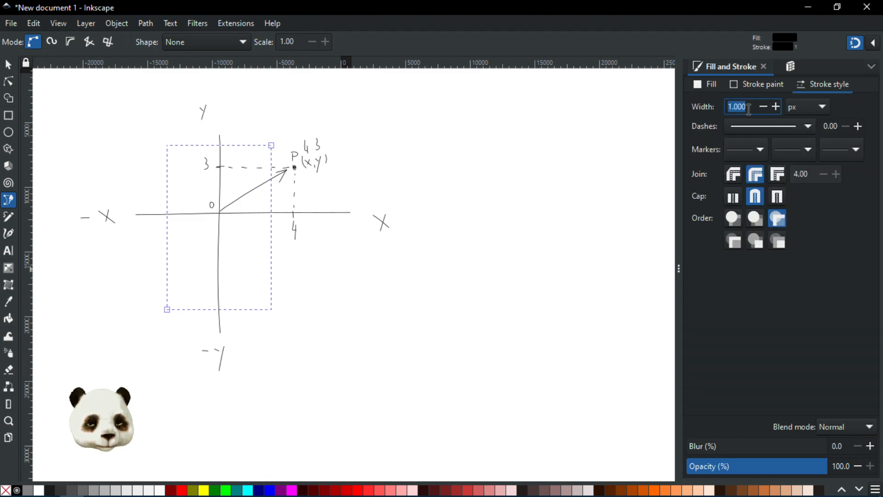
text(10)
key(Return)
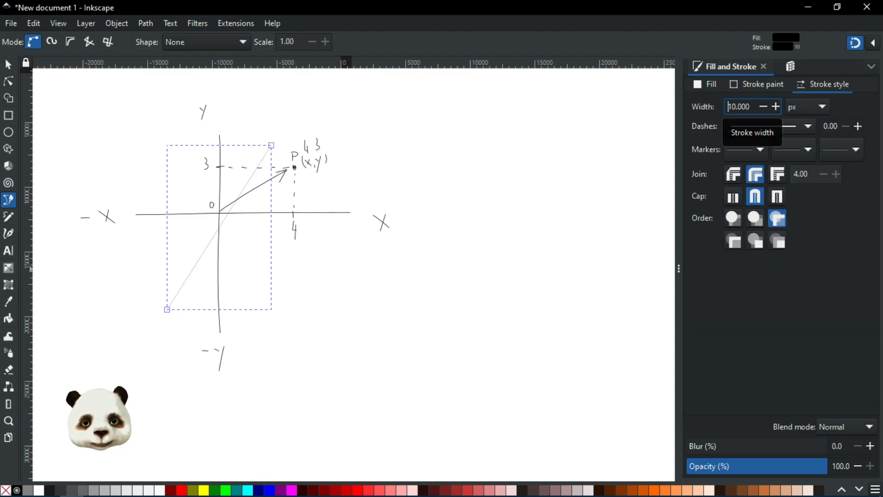
scroll(171, 209, up, 1)
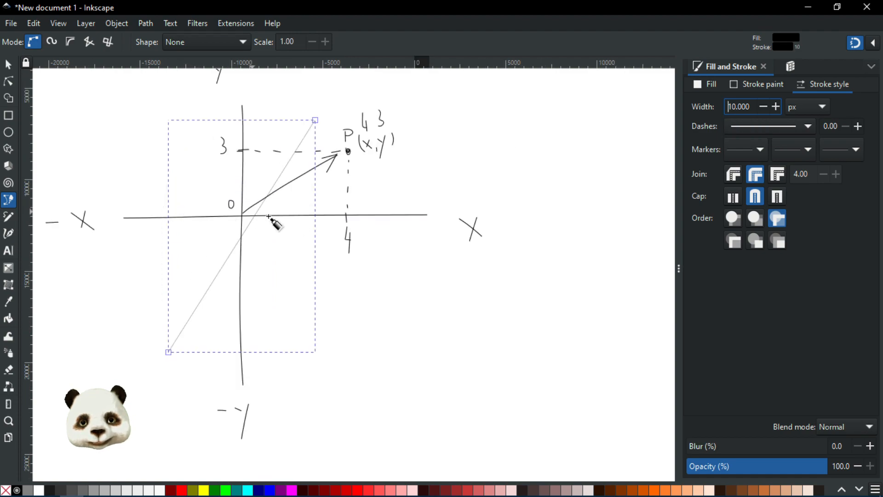
mouse_move(347, 185)
mouse_down()
mouse_move(481, 237)
mouse_move(510, 262)
mouse_up()
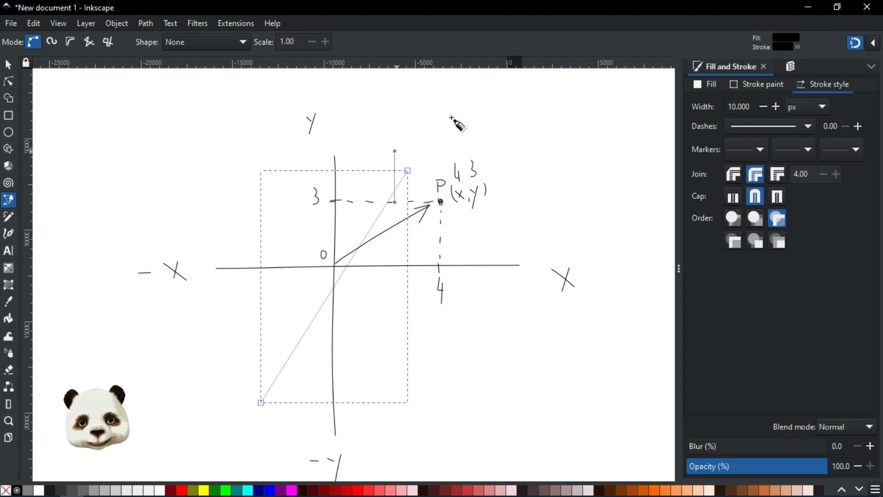
key(Escape)
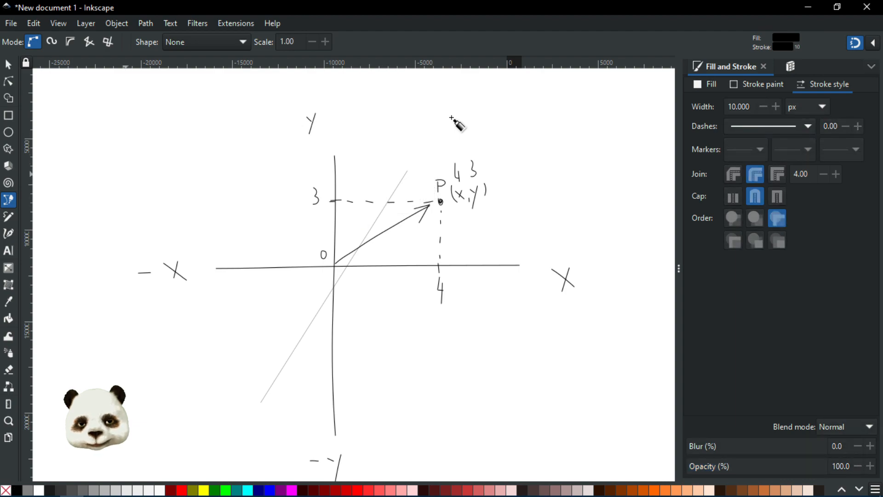
Label the upper end of the slanted line P1 (3,4) with the Calligraphy tool
key(c)
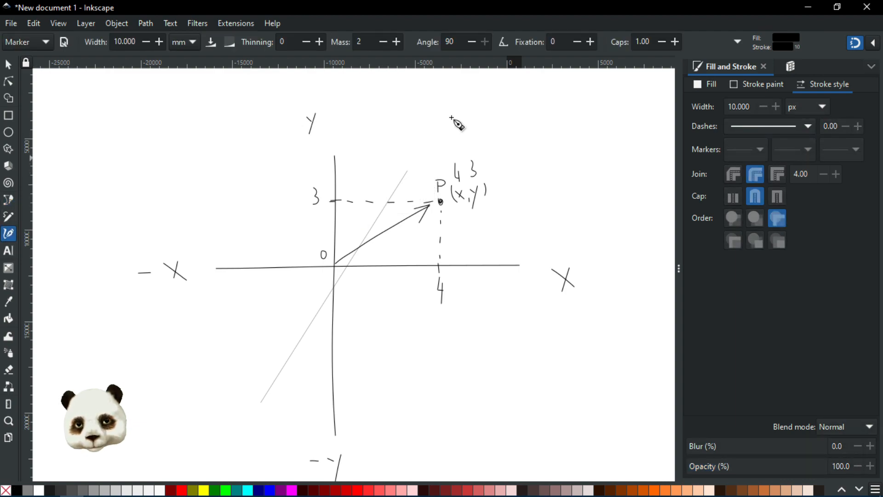
mouse_move(403, 142)
mouse_down()
mouse_move(405, 158)
mouse_move(416, 159)
mouse_up()
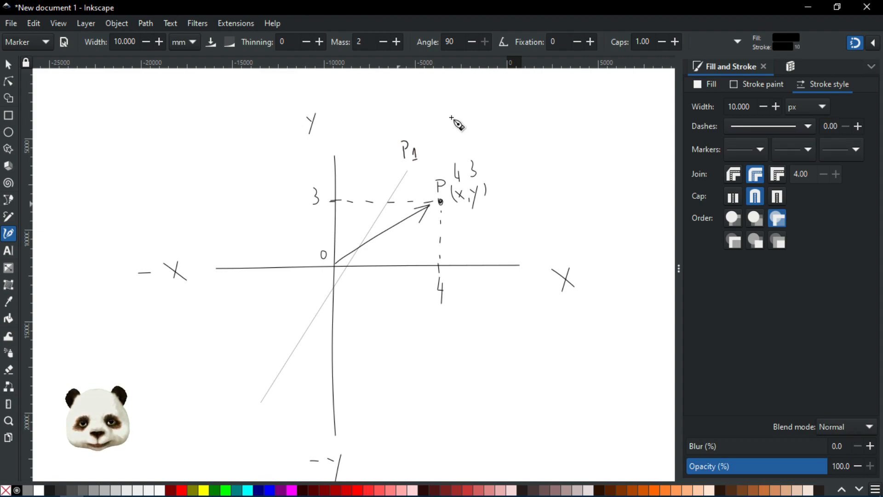
mouse_move(432, 134)
mouse_down()
mouse_move(431, 156)
mouse_move(443, 143)
mouse_move(455, 152)
mouse_move(474, 146)
mouse_move(466, 154)
mouse_up()
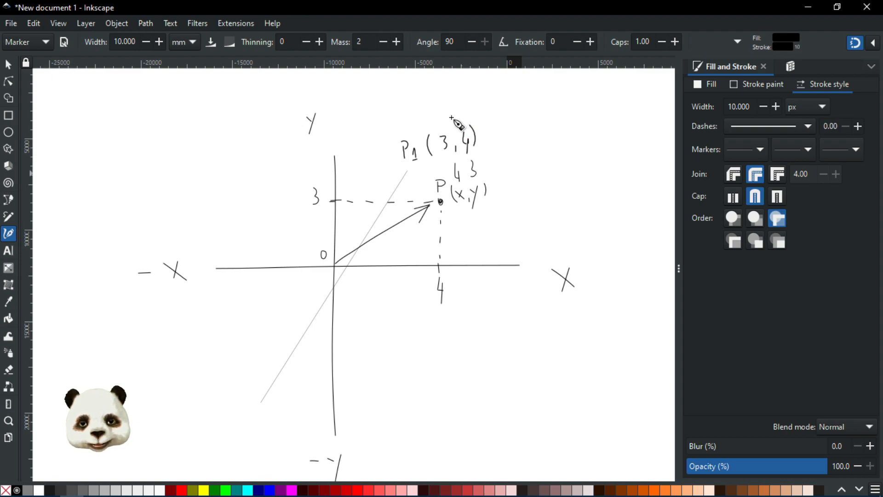
Label the lower end of the slanted line P2 (-3,-5) in handwriting
mouse_move(228, 384)
mouse_down()
mouse_move(232, 404)
mouse_move(229, 392)
mouse_move(243, 387)
mouse_move(245, 397)
mouse_move(248, 384)
mouse_up()
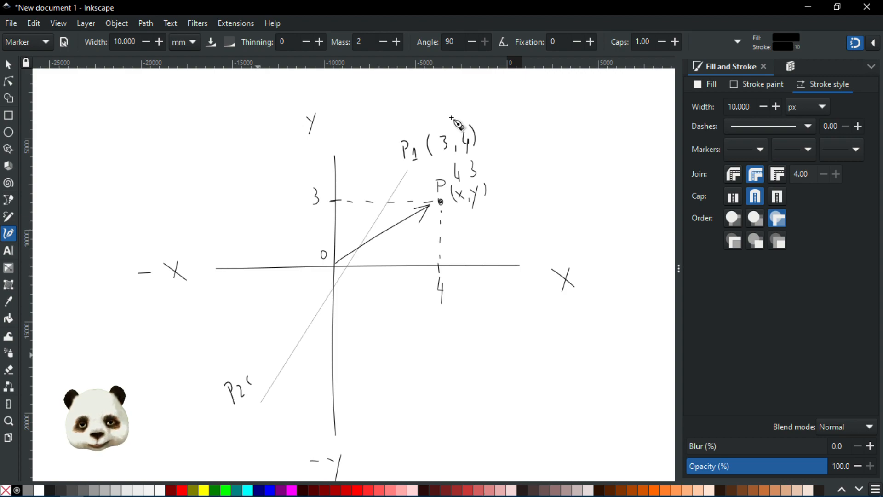
drag(252, 371, 253, 380)
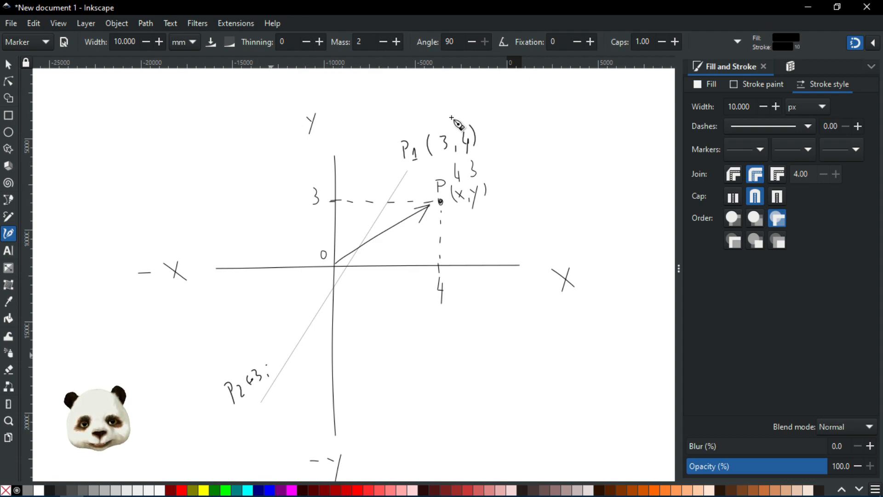
drag(271, 359, 281, 347)
drag(281, 347, 279, 359)
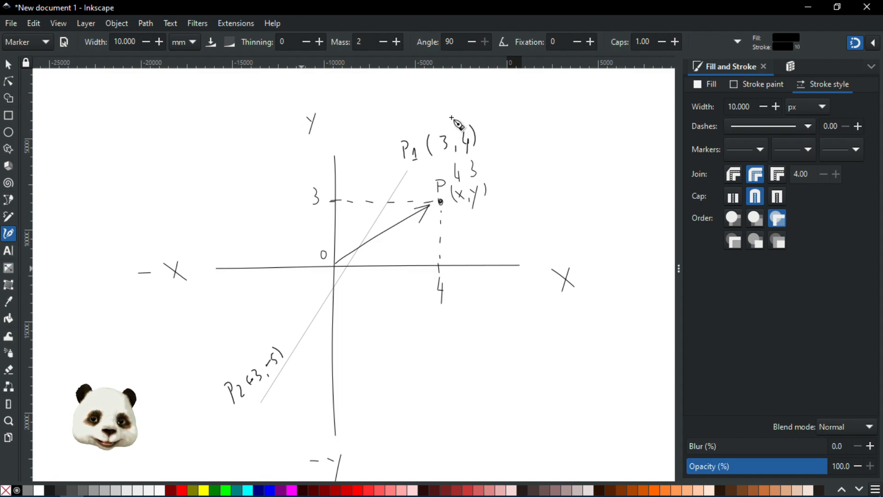
Undo the slanted line, vector, point P, dashed guides and their labels, back to the bare X and Y axes with their names and origin
key(ctrl+z)
key(ctrl+z)
key(ctrl+z)
key(ctrl+z)
key(ctrl+z)
key(ctrl+z)
key(ctrl+z)
key(ctrl+z)
key(ctrl+z)
key(ctrl+z)
key(ctrl+z)
key(ctrl+z)
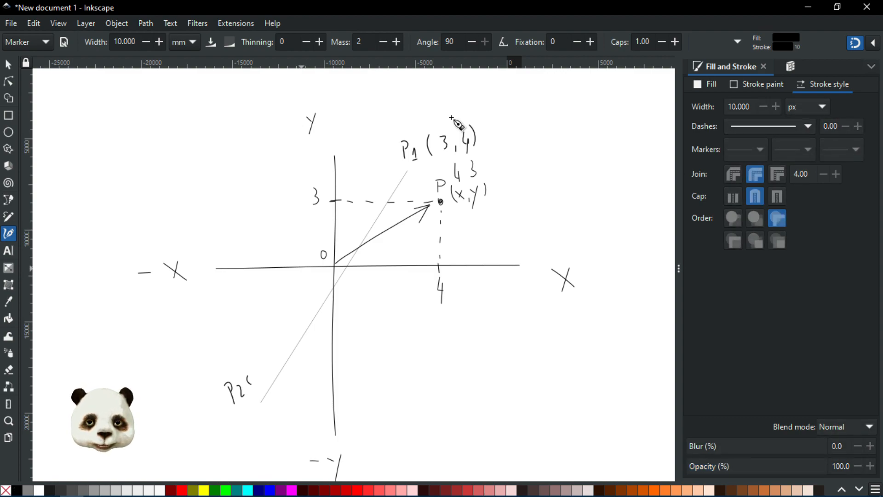
key(ctrl+z)
key(ctrl+z)
key(ctrl+z)
key(ctrl+z)
key(ctrl+z)
key(ctrl+z)
key(ctrl+z)
key(ctrl+z)
key(ctrl+z)
key(ctrl+z)
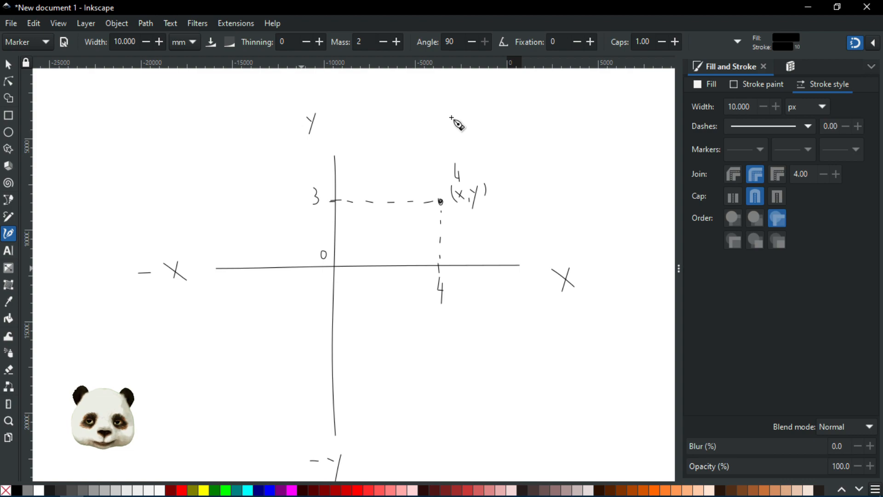
key(ctrl+z)
key(ctrl+z)
key(ctrl+z)
key(ctrl+z)
key(ctrl+z)
key(ctrl+z)
key(ctrl+z)
key(ctrl+z)
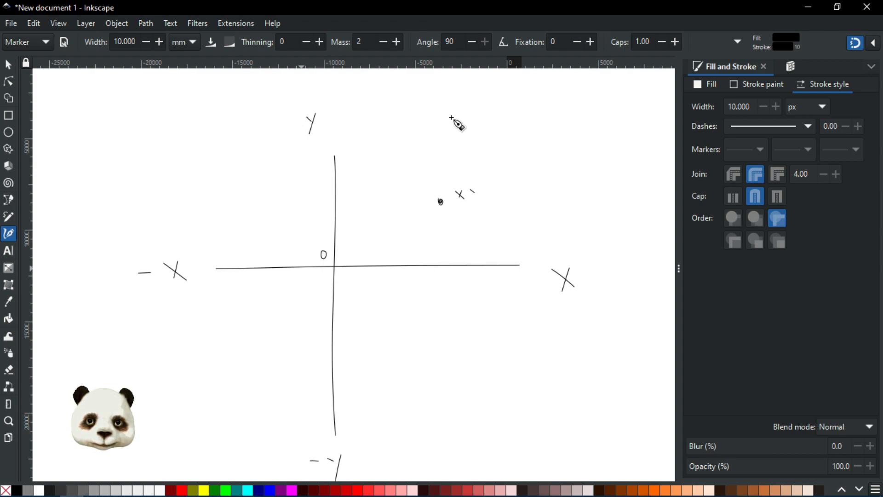
key(ctrl+z)
key(ctrl+z)
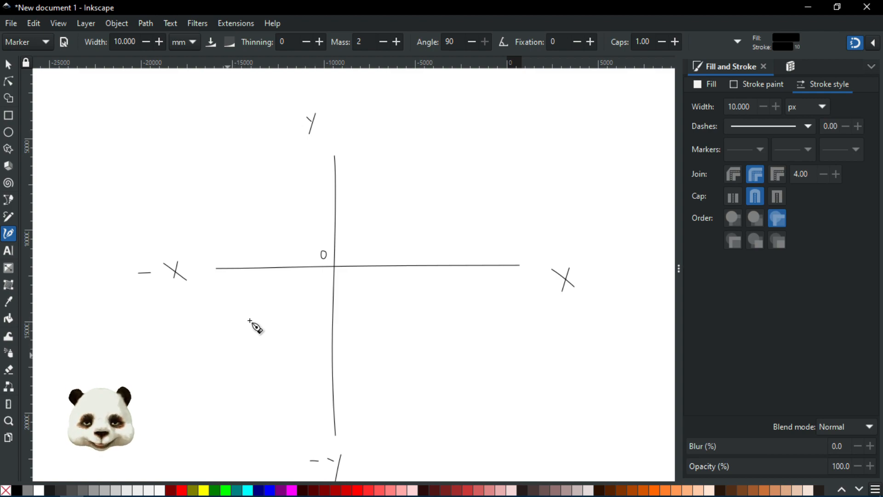
Draw a diagonal third axis through the origin and label its lower end Z and its upper end -Z
drag(228, 355, 448, 173)
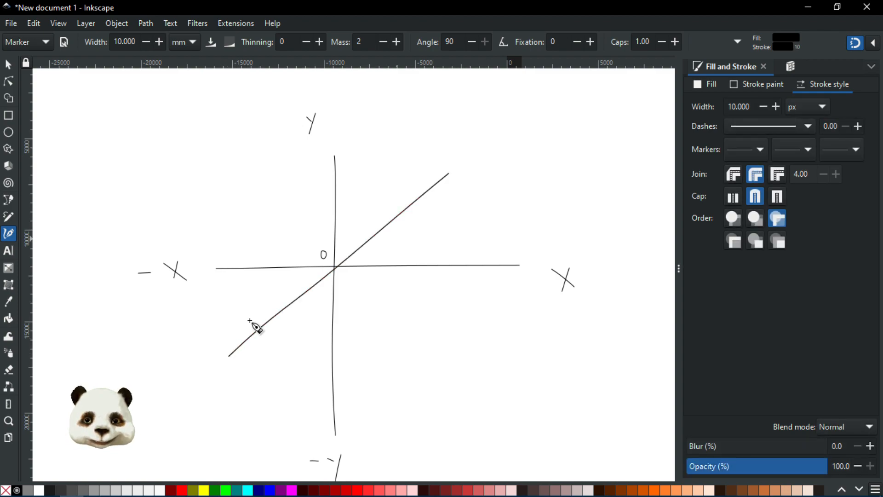
key(ctrl+z)
drag(235, 346, 427, 186)
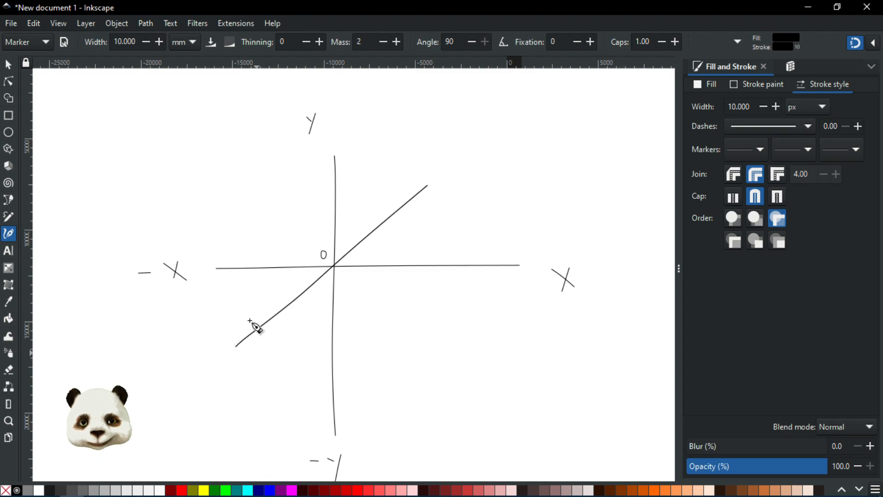
mouse_move(239, 356)
mouse_down()
mouse_move(254, 354)
mouse_move(249, 371)
mouse_move(260, 368)
mouse_move(256, 363)
mouse_up()
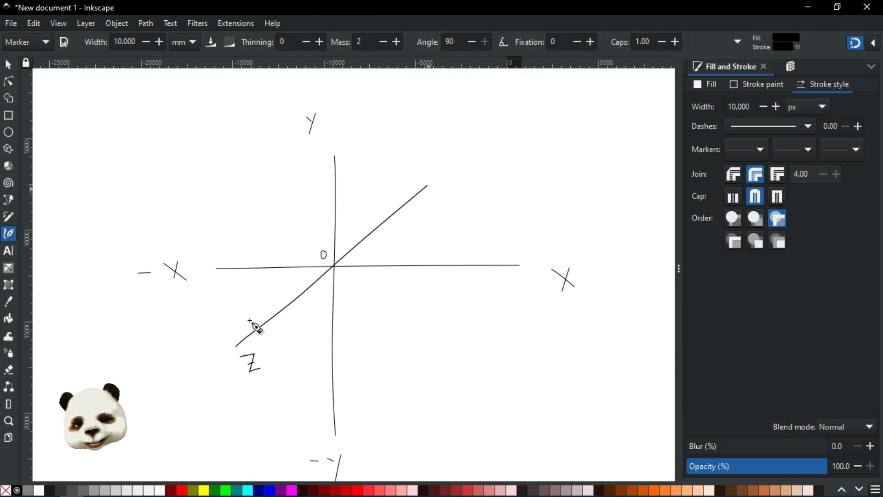
drag(417, 171, 443, 172)
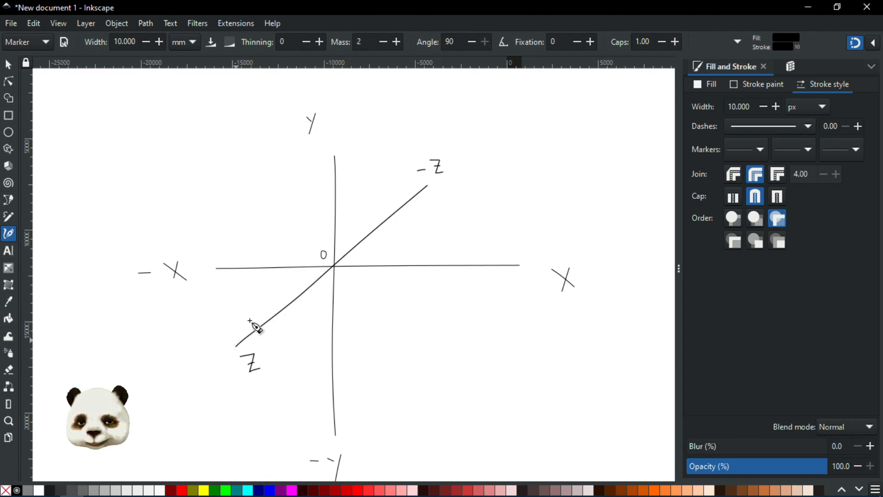
Outline the YZ, XZ and XY planes with dashed lines between the axis ends and hatch each plane with zigzag strokes
drag(233, 324, 230, 266)
mouse_move(231, 236)
mouse_down()
mouse_move(228, 188)
mouse_move(308, 154)
mouse_up()
mouse_move(254, 346)
mouse_down()
mouse_move(446, 343)
mouse_move(477, 329)
mouse_up()
drag(494, 303, 515, 275)
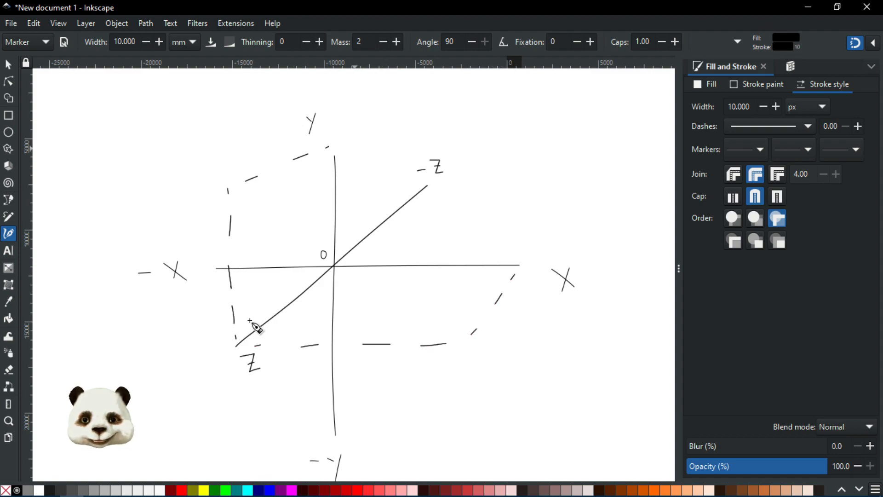
mouse_move(344, 147)
mouse_down()
mouse_move(499, 148)
mouse_move(512, 160)
mouse_move(517, 237)
mouse_up()
drag(520, 256, 520, 260)
mouse_move(337, 177)
mouse_down()
mouse_move(373, 150)
mouse_move(364, 217)
mouse_move(493, 180)
mouse_move(498, 231)
mouse_up()
mouse_move(248, 184)
mouse_down()
mouse_move(240, 216)
mouse_move(294, 189)
mouse_move(279, 292)
mouse_move(302, 281)
mouse_move(314, 303)
mouse_move(442, 296)
mouse_move(460, 322)
mouse_up()
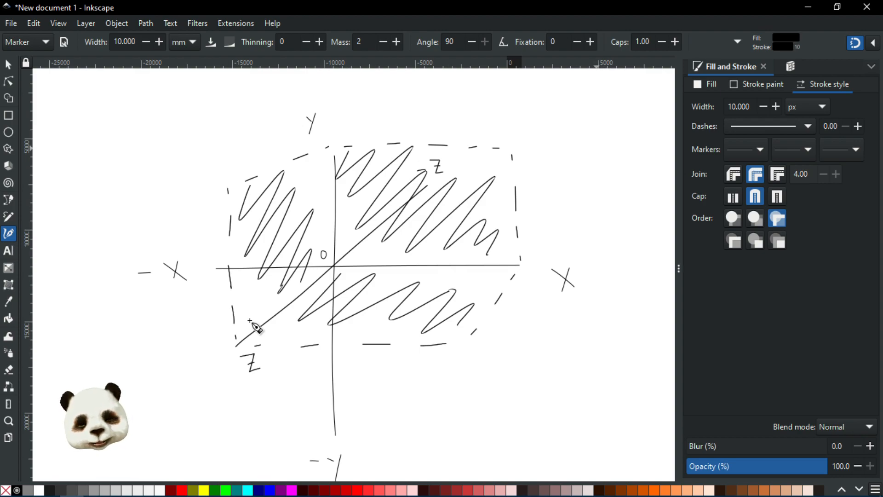
Sketch a small three-axis triad with arrowheads beside the main drawing, labelled Z upward, Y diagonally and X sideways
mouse_move(604, 122)
mouse_down()
mouse_move(608, 163)
mouse_move(640, 164)
mouse_move(586, 187)
mouse_up()
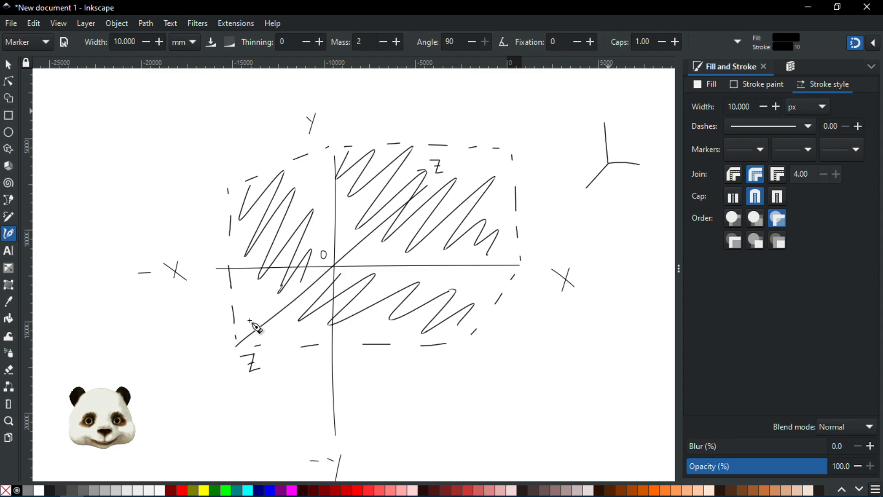
drag(601, 123, 609, 120)
drag(644, 161, 645, 169)
drag(583, 186, 590, 192)
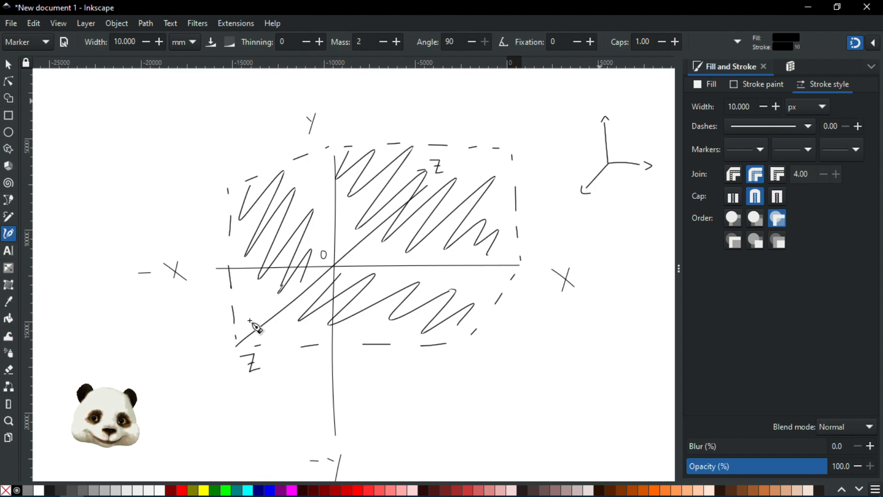
drag(598, 98, 615, 111)
mouse_move(569, 197)
mouse_down()
mouse_move(578, 203)
mouse_move(574, 215)
mouse_up()
drag(651, 174, 658, 183)
drag(657, 174, 652, 184)
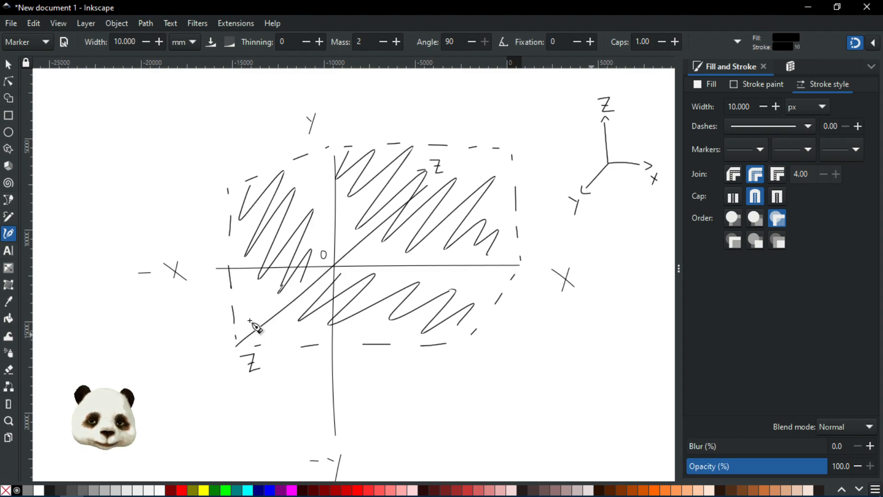
Sketch a second small triad below the first with Y upward, X sideways and Z diagonal, and hatch its three planes
mouse_move(593, 333)
mouse_down()
mouse_move(596, 377)
mouse_move(641, 386)
mouse_up()
mouse_move(591, 334)
mouse_down()
mouse_move(602, 315)
mouse_move(602, 325)
mouse_up()
drag(649, 390, 651, 398)
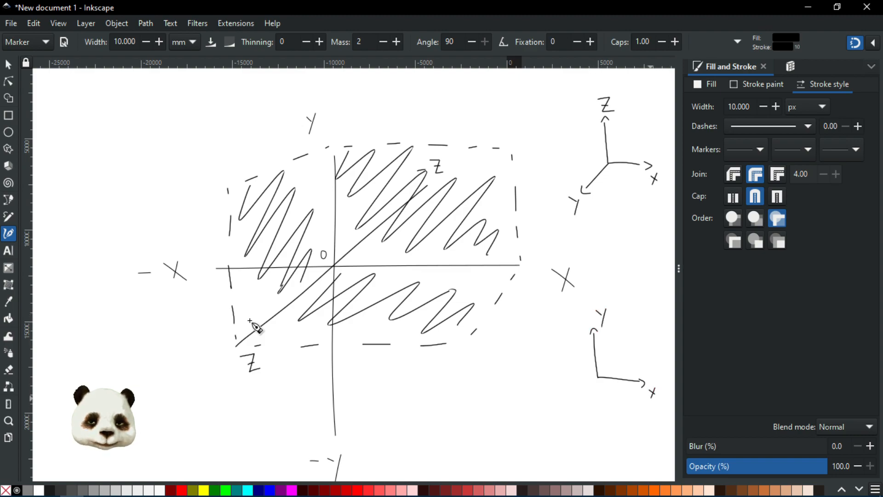
mouse_move(597, 378)
mouse_down()
mouse_move(577, 408)
mouse_move(597, 421)
mouse_up()
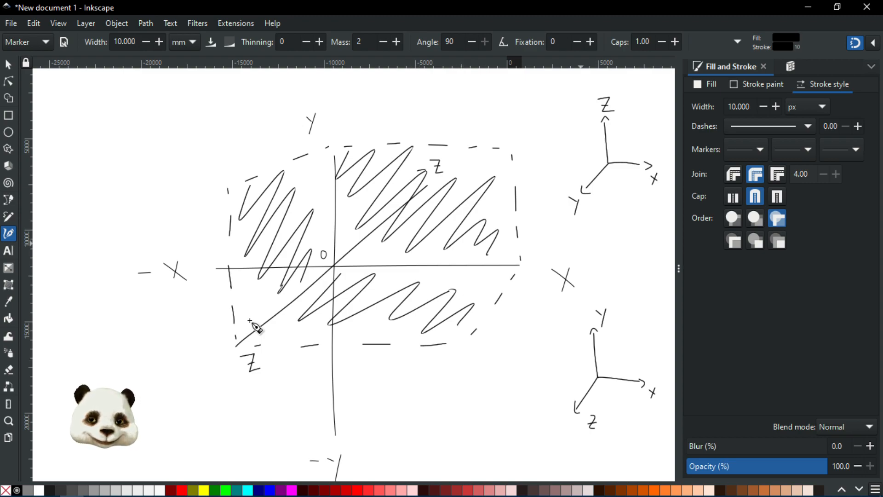
mouse_move(596, 334)
mouse_down()
mouse_move(614, 363)
mouse_move(631, 367)
mouse_up()
mouse_move(572, 346)
mouse_down()
mouse_move(587, 388)
mouse_move(623, 399)
mouse_up()
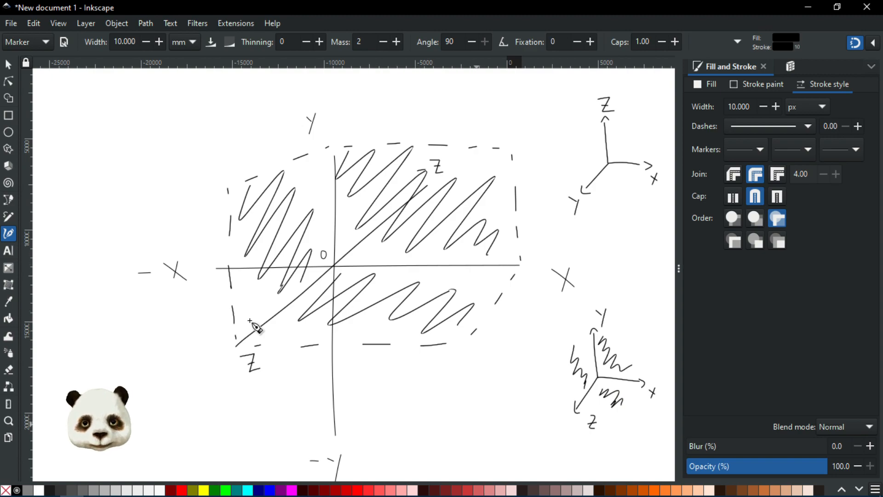
Undo both small triads, all hatching and the dashed plane outlines, back to the labelled X, Y and Z axes
key(ctrl+z)
key(ctrl+z)
key(ctrl+z)
key(ctrl+z)
key(ctrl+z)
key(ctrl+z)
key(ctrl+z)
key(ctrl+z)
key(ctrl+z)
key(ctrl+z)
key(ctrl+z)
key(ctrl+z)
key(ctrl+z)
key(ctrl+z)
key(ctrl+z)
key(ctrl+z)
key(ctrl+z)
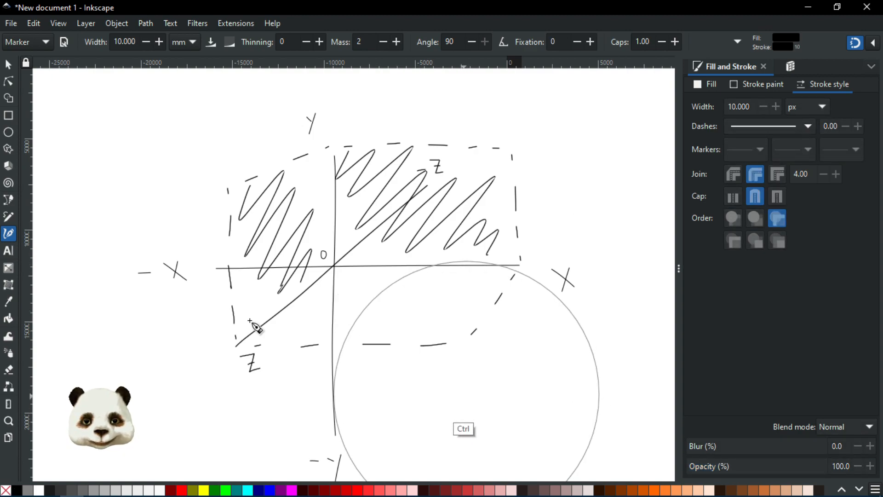
key(ctrl+z)
key(ctrl+z)
key(ctrl+z)
key(ctrl+z)
key(ctrl+z)
key(ctrl+z)
key(ctrl+z)
key(ctrl+z)
key(ctrl+z)
key(ctrl+z)
key(ctrl+z)
key(ctrl+z)
key(ctrl+z)
key(ctrl+z)
key(ctrl+z)
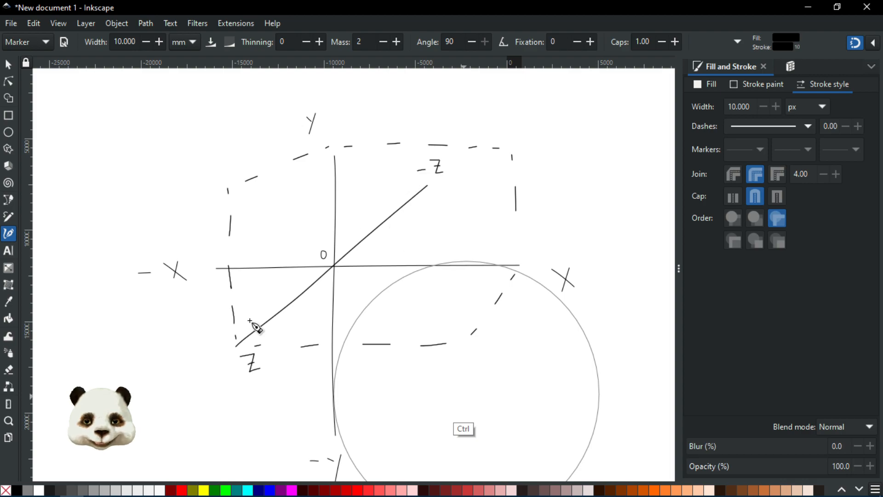
key(ctrl+z)
key(ctrl+z)
key(ctrl+z)
key(ctrl+z)
key(ctrl+z)
key(ctrl+z)
key(ctrl+z)
key(ctrl+z)
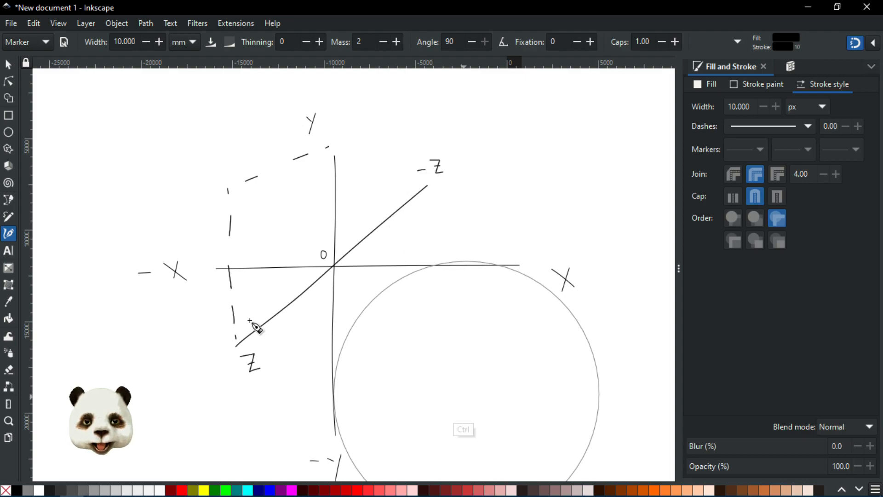
key(ctrl+z)
key(ctrl+z)
key(ctrl+z)
key(ctrl+z)
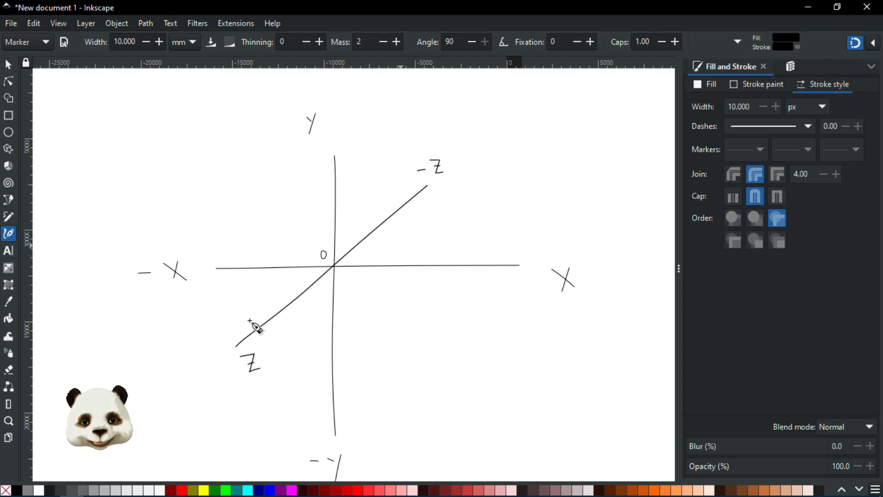
Mark a point P above the positive X axis and drop a dashed vertical line to a projection point below it
drag(400, 247, 404, 238)
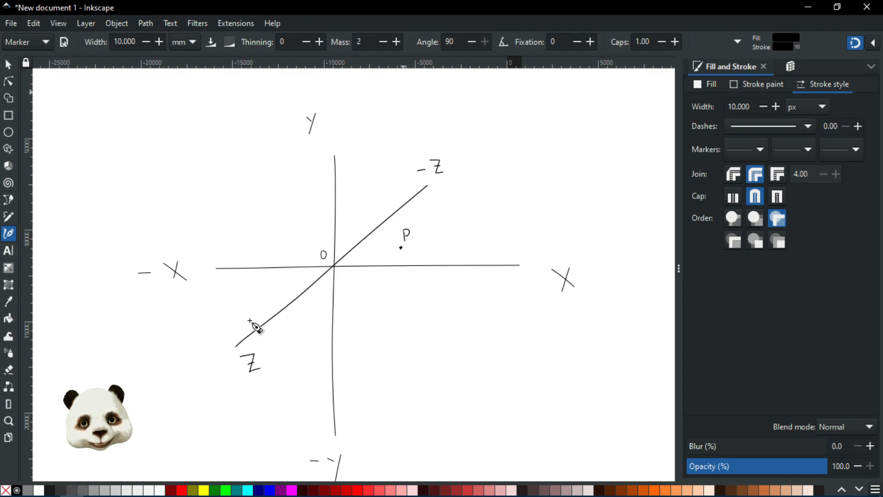
drag(401, 252, 401, 291)
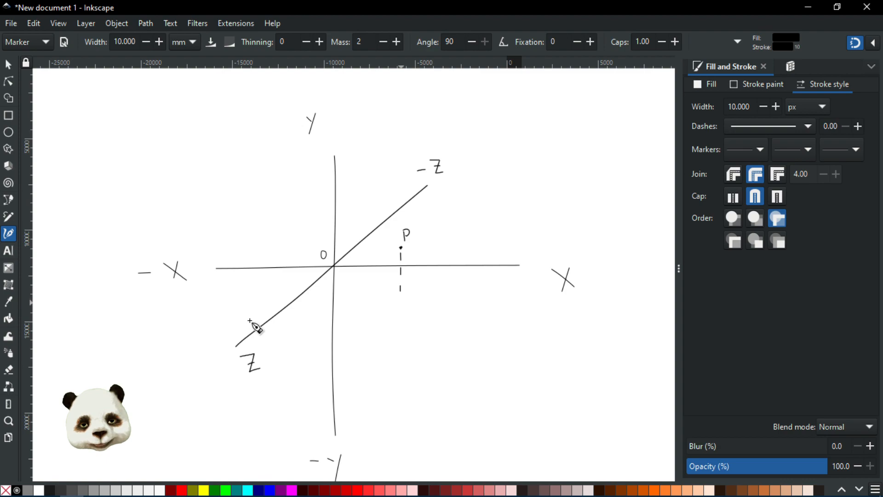
click(400, 302)
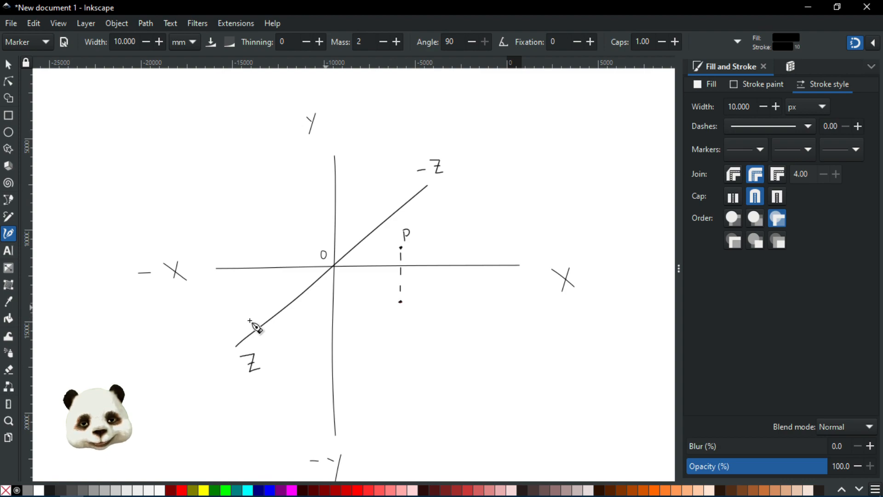
Connect the projection point below P to the Z axis and the X axis with dashed lines, and label it i
click(305, 300)
drag(338, 304, 381, 303)
click(392, 304)
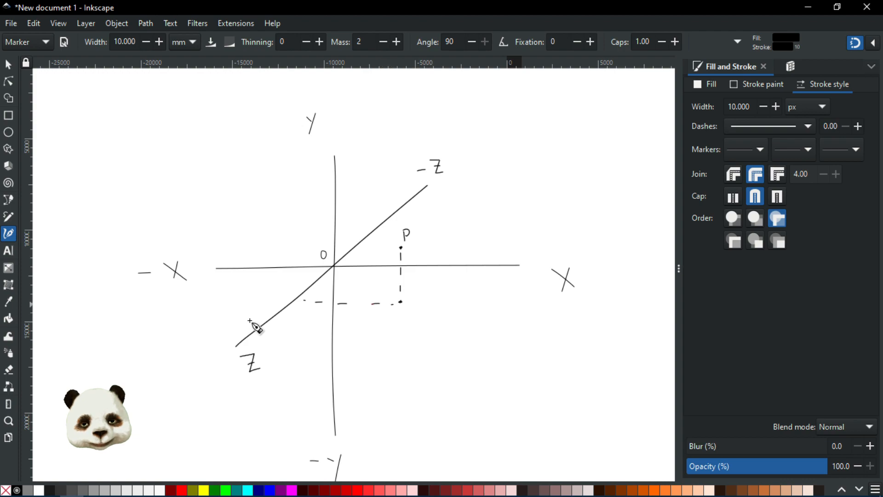
click(408, 297)
click(421, 286)
click(429, 275)
click(438, 267)
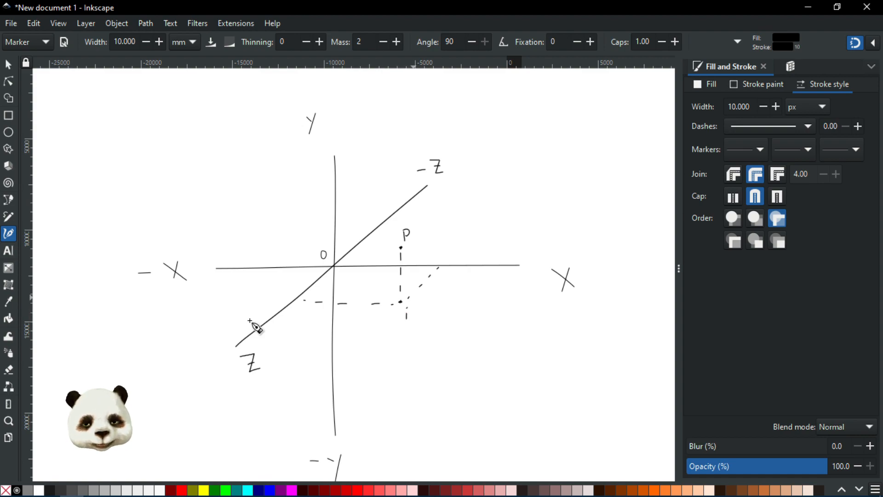
Draw dashed lines from P to a corner point above the Z axis, down to Z and across to Y, and label the corner j
drag(395, 248, 339, 244)
mouse_move(322, 245)
mouse_down()
mouse_move(301, 245)
mouse_move(298, 270)
mouse_up()
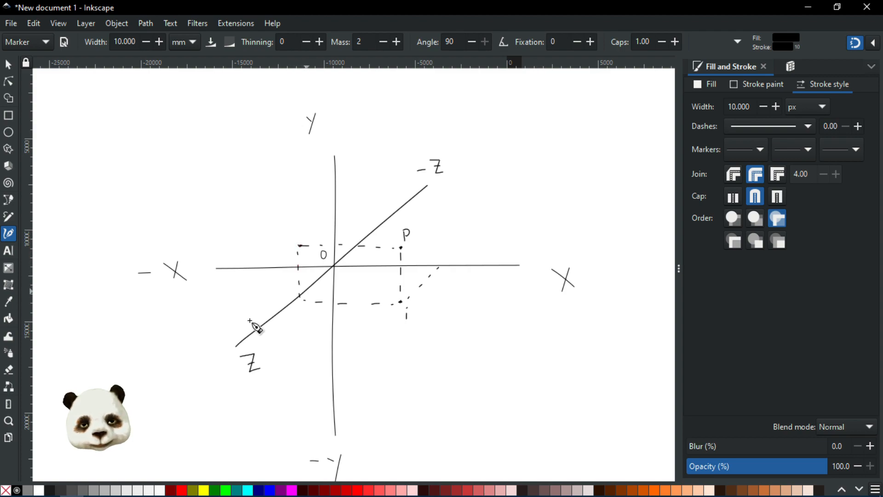
drag(313, 235, 331, 224)
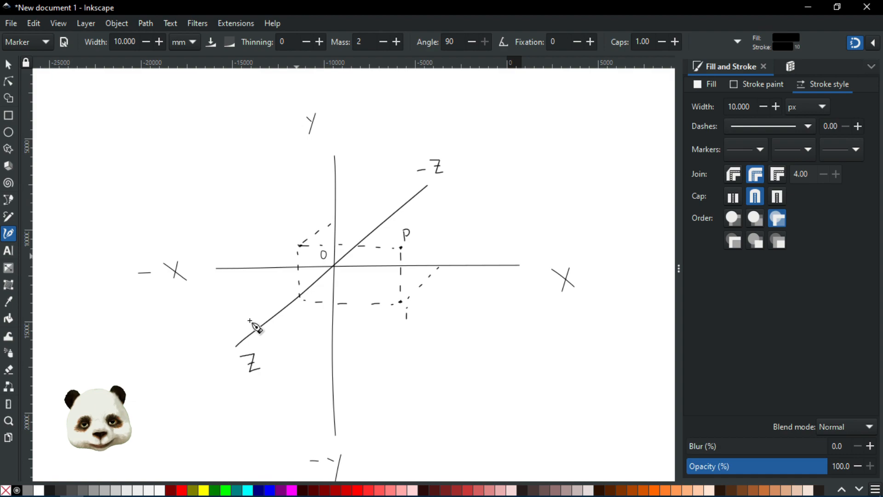
drag(284, 240, 279, 249)
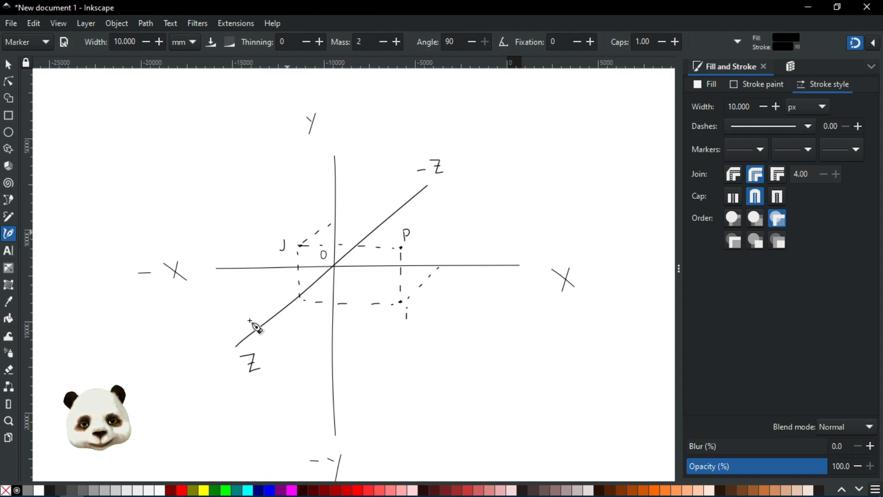
click(282, 234)
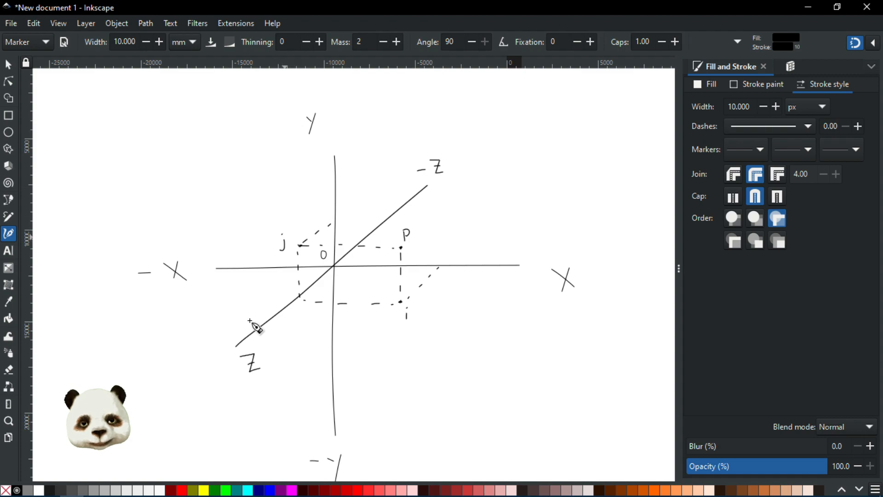
key(ctrl)
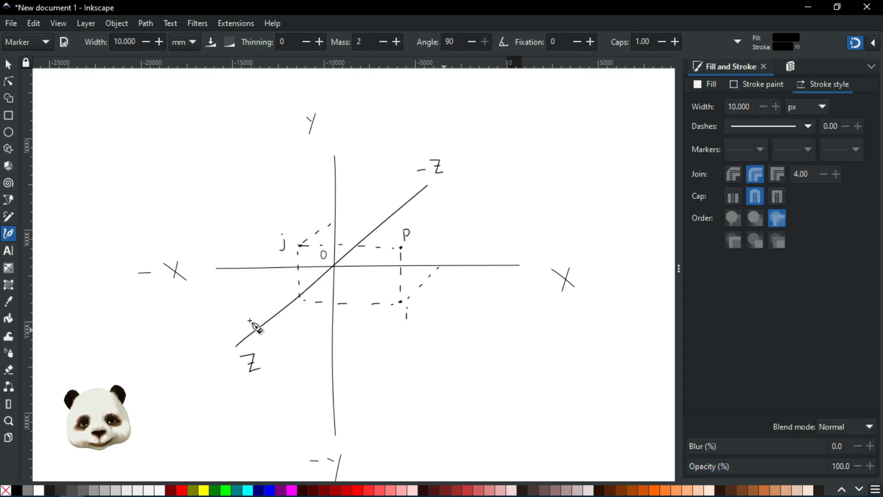
Write the coordinates (x,z) next to point i and (x,y,z) next to point P
mouse_move(420, 312)
mouse_down()
mouse_move(416, 325)
mouse_move(465, 321)
mouse_up()
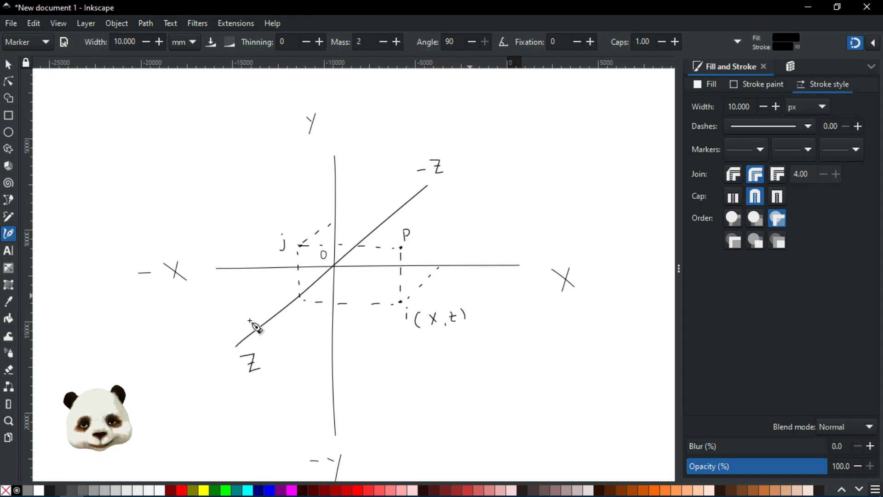
mouse_move(415, 227)
mouse_down()
mouse_move(415, 240)
mouse_move(438, 233)
mouse_up()
mouse_move(442, 227)
mouse_down()
mouse_move(437, 238)
mouse_move(452, 228)
mouse_move(456, 237)
mouse_up()
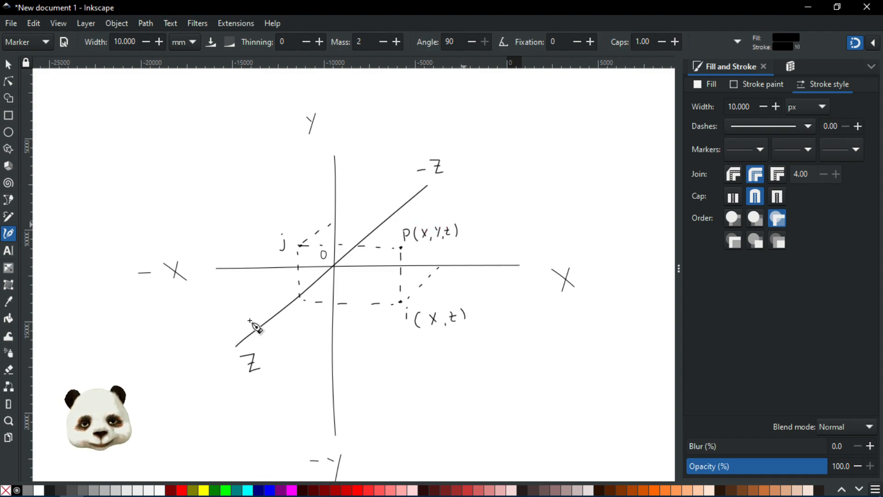
Write the coordinates (y,z) beside point j
mouse_move(246, 230)
mouse_down()
mouse_move(246, 243)
mouse_move(256, 238)
mouse_up()
mouse_move(259, 231)
mouse_down()
mouse_move(254, 245)
mouse_move(270, 241)
mouse_up()
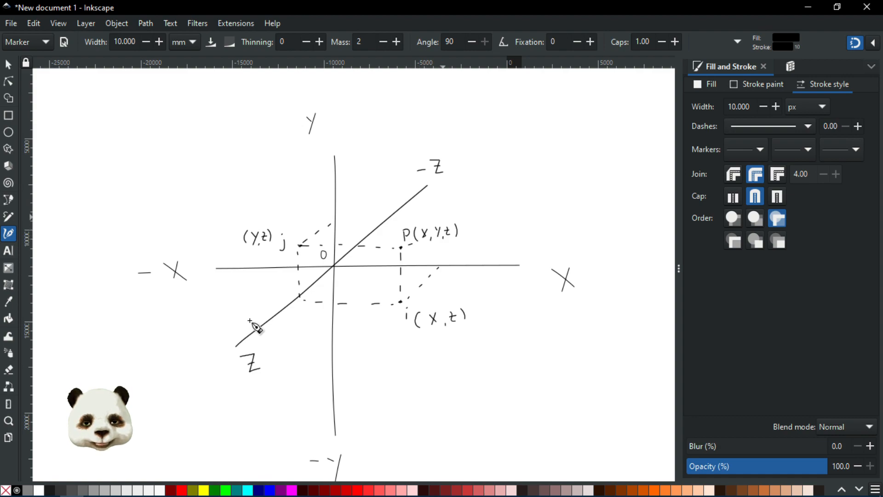
Draw dashed lines from the Y axis to a corner point behind P and down to the X axis, and label it k(x,y)
drag(443, 218, 446, 214)
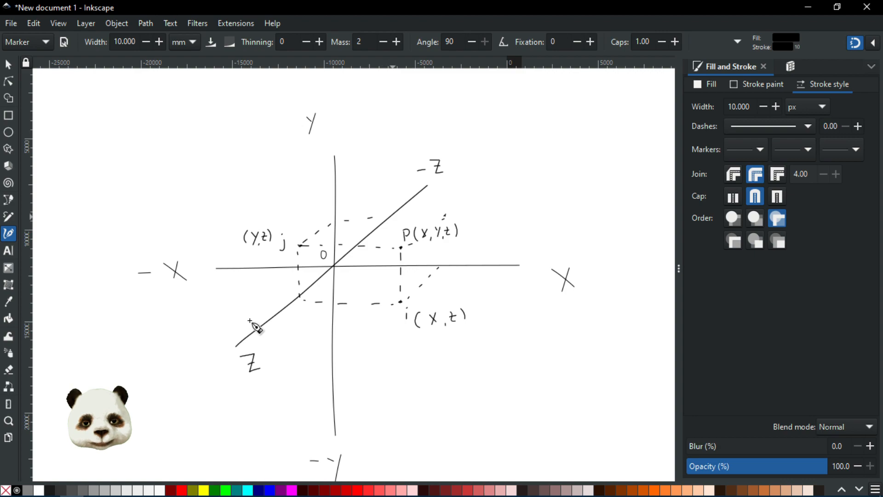
mouse_move(418, 217)
mouse_down()
mouse_move(427, 217)
mouse_move(443, 260)
mouse_up()
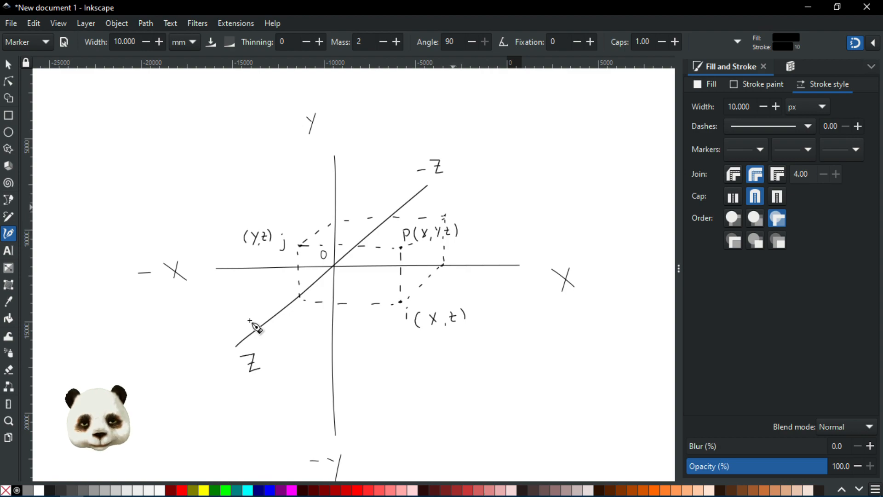
drag(453, 206, 452, 219)
drag(459, 208, 459, 217)
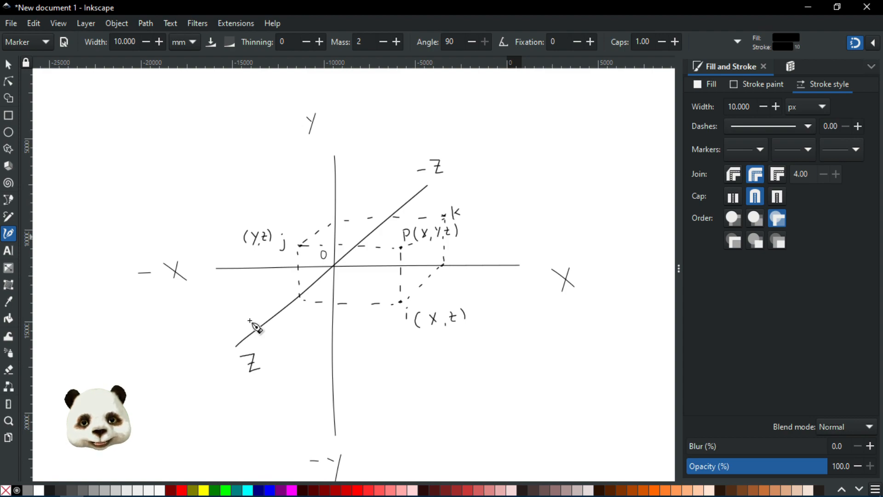
mouse_move(469, 201)
mouse_down()
mouse_move(466, 219)
mouse_move(495, 209)
mouse_move(504, 217)
mouse_up()
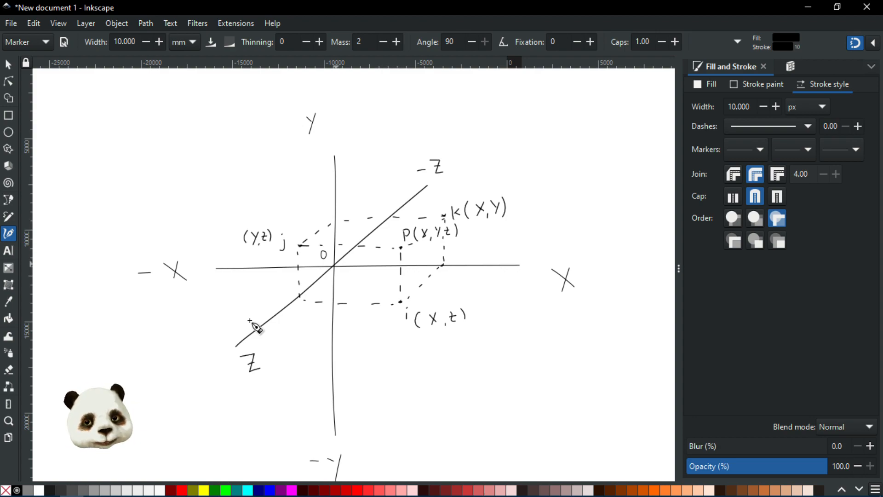
Draw an arrow from the origin O to point P, undoing the first attempt and redrawing it
drag(335, 265, 398, 242)
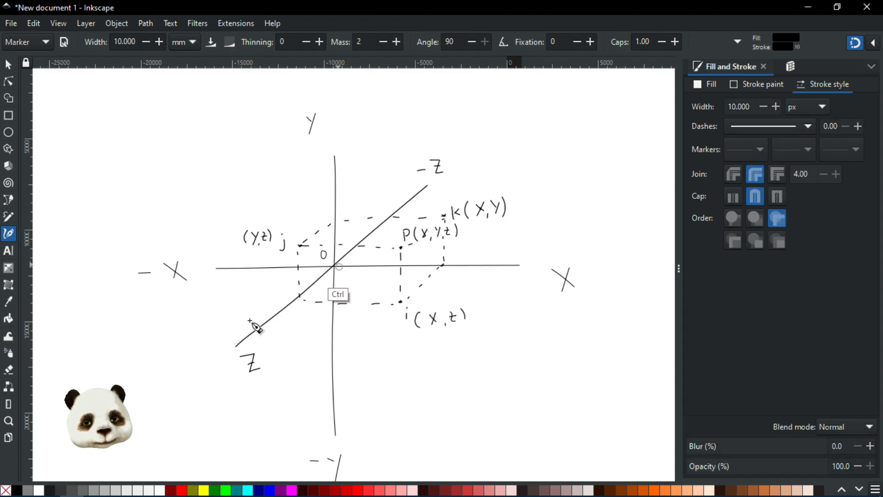
key(ctrl+z)
mouse_move(337, 265)
mouse_down()
mouse_move(400, 247)
mouse_move(392, 259)
mouse_up()
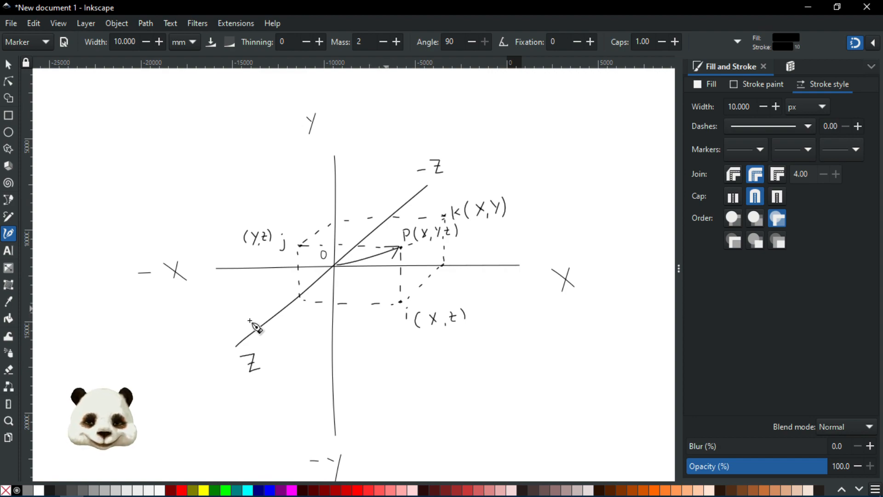
Draw a 3D box in the empty area above and beside the coordinate sketch
scroll(253, 324, down, 3)
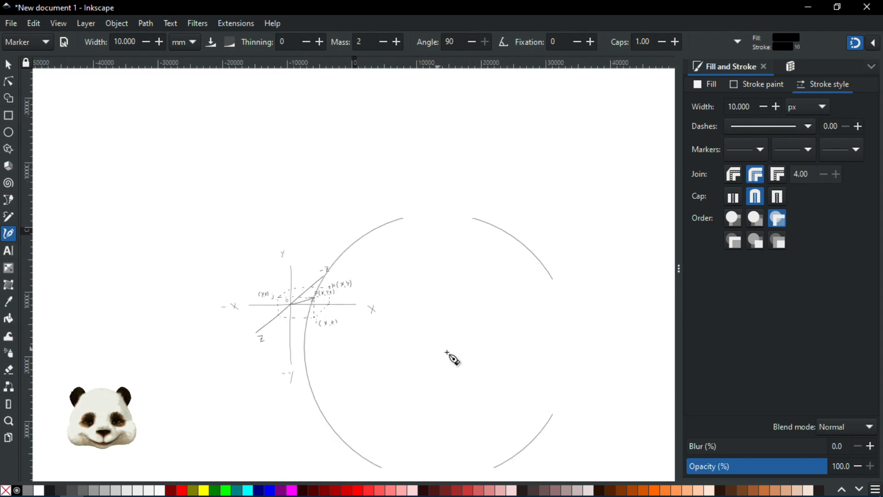
drag(433, 341, 371, 325)
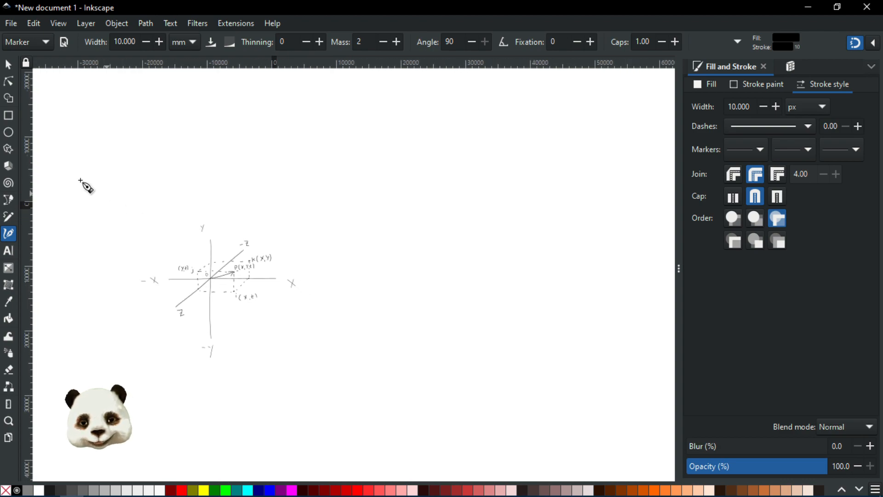
click(8, 166)
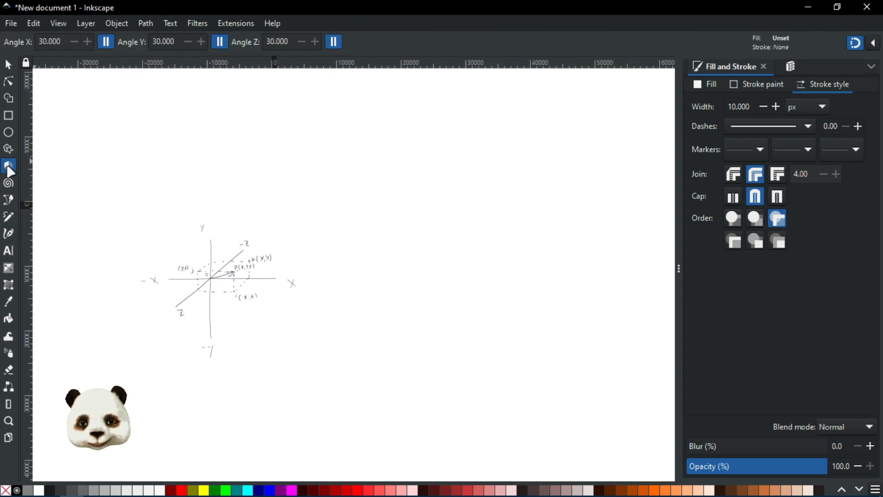
drag(391, 215, 419, 252)
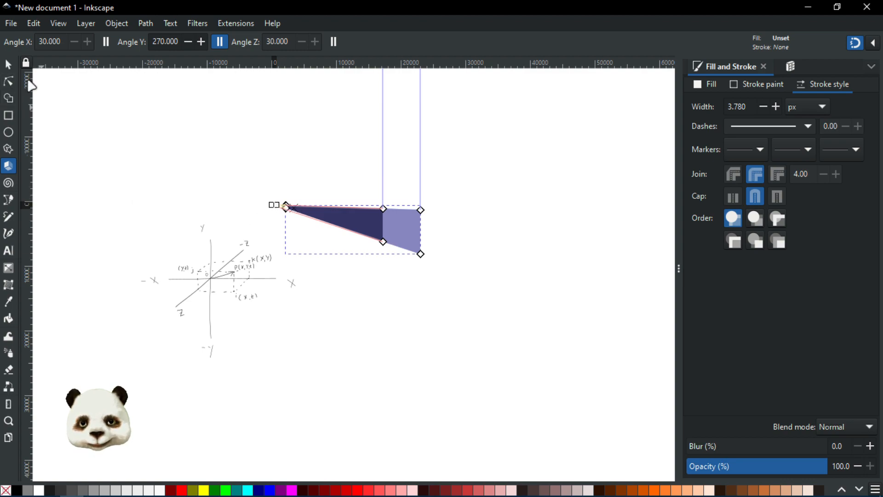
Reshape the 3D box by changing its depth towards the other vanishing point and making its front face taller and wider
drag(275, 205, 569, 209)
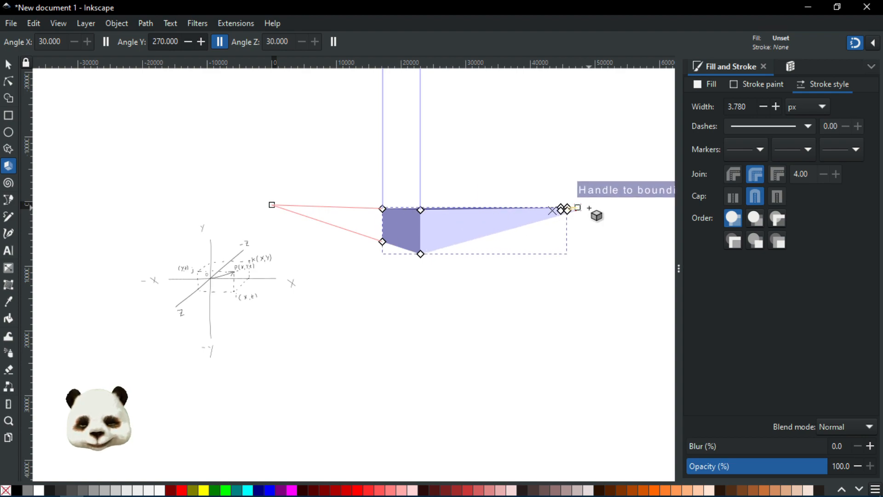
drag(383, 241, 385, 253)
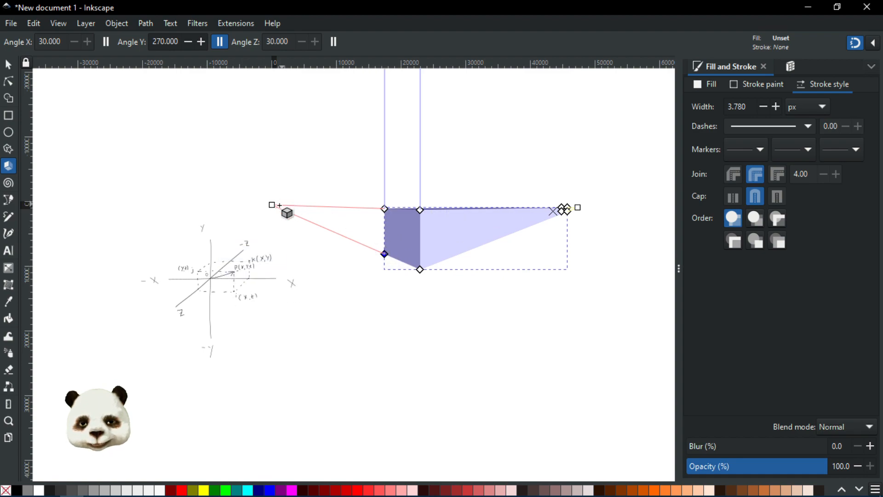
mouse_move(272, 205)
mouse_down()
mouse_move(286, 234)
mouse_move(277, 205)
mouse_up()
key(ctrl+z)
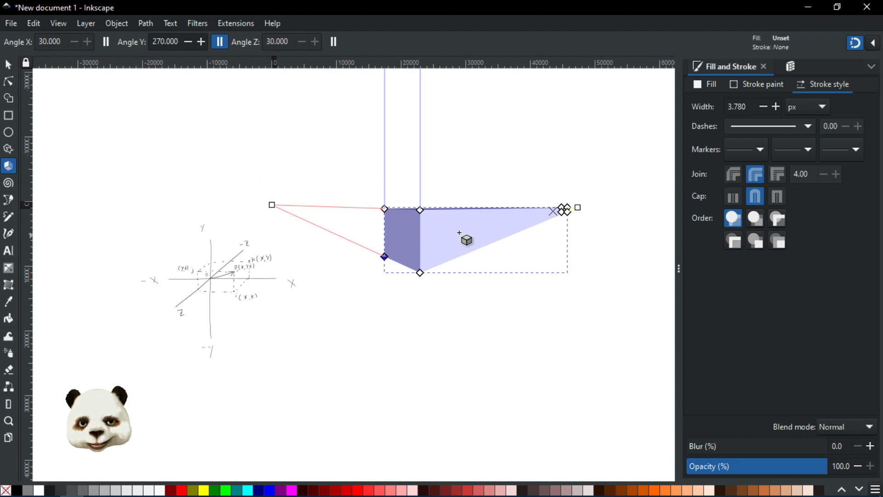
drag(421, 210, 435, 212)
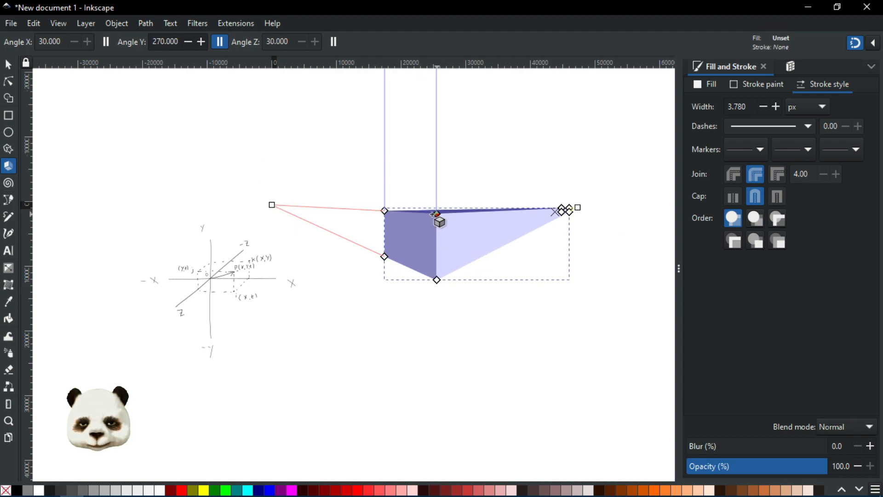
Make the 3D box's X and Z perspective lines parallel, with an X angle of 180 and a Z angle of 300
click(107, 42)
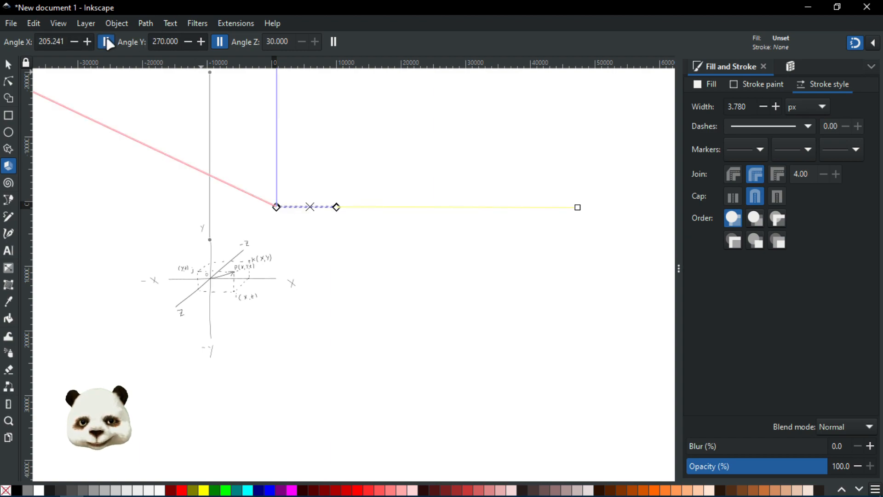
click(334, 41)
click(54, 40)
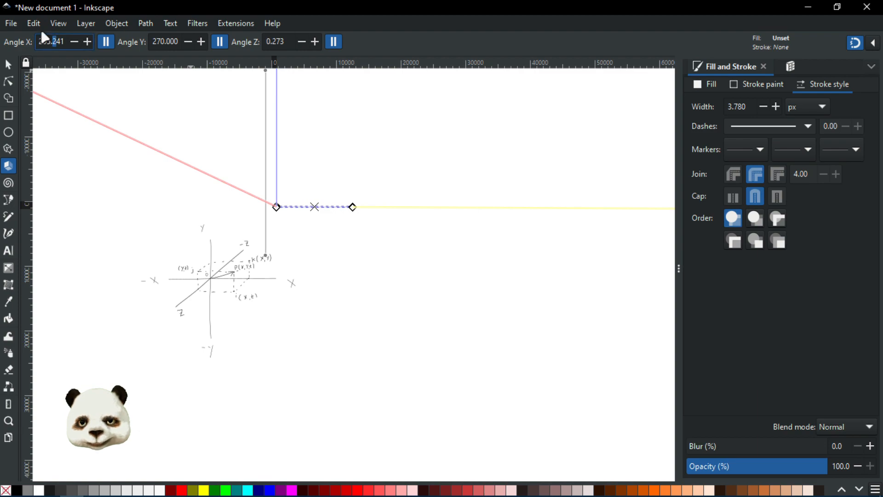
text(180)
key(Tab)
key(Tab)
text(300)
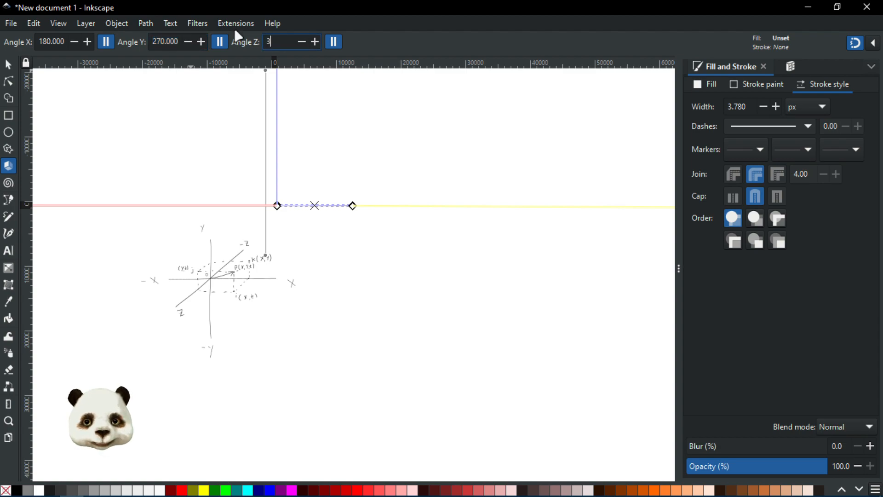
key(Return)
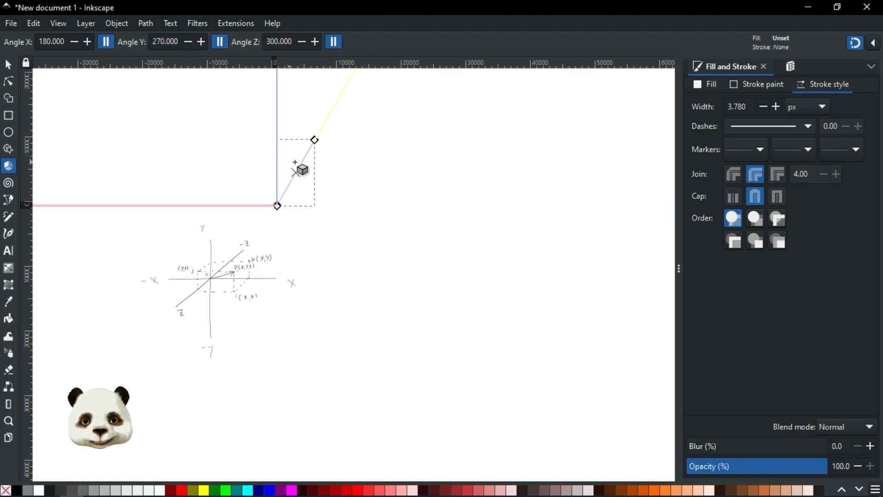
Shorten the depth of the flattened 3D box and pull out its front corner to give it width and height
scroll(298, 164, up, 4)
scroll(321, 206, down, 1)
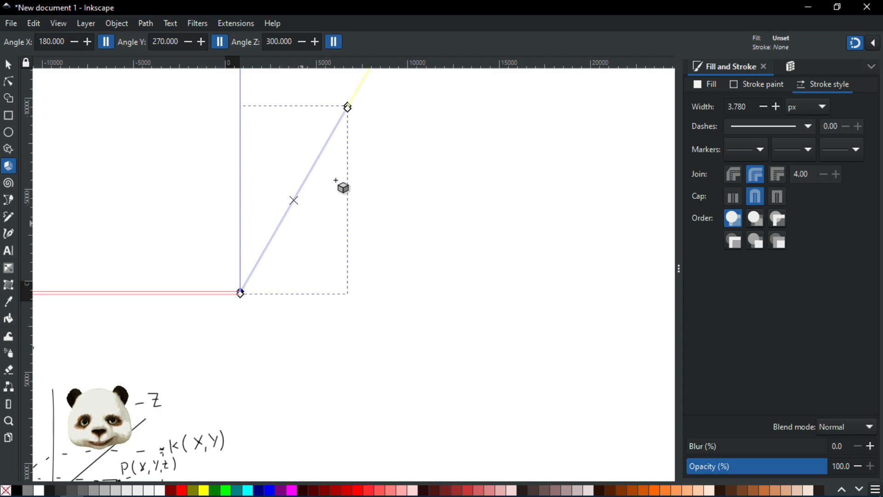
drag(347, 106, 334, 130)
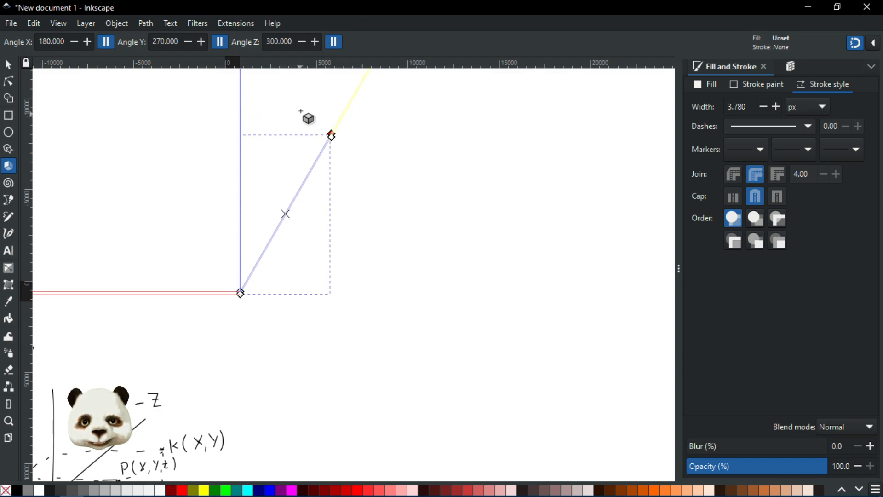
drag(240, 290, 121, 247)
key(minus)
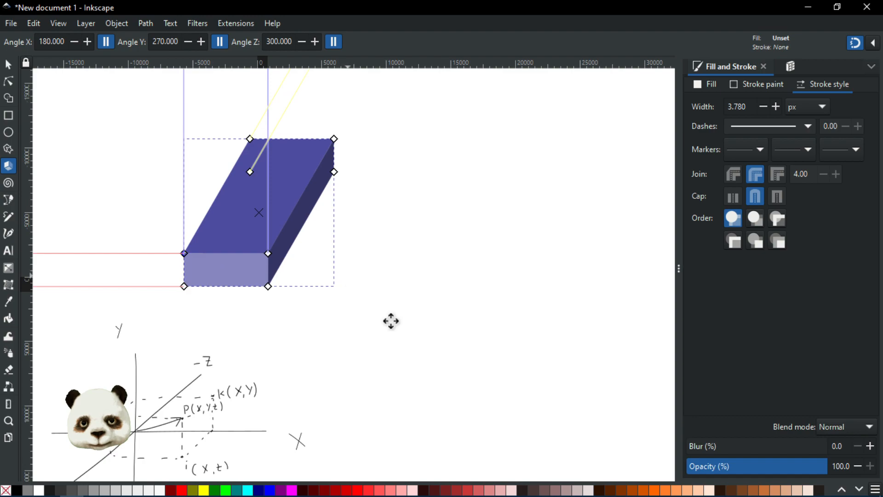
Enlarge the 3D box's front face so that it is wider and taller
scroll(391, 320, up, 5)
scroll(391, 319, left, 4)
scroll(413, 356, down, 3)
scroll(401, 347, down, 2)
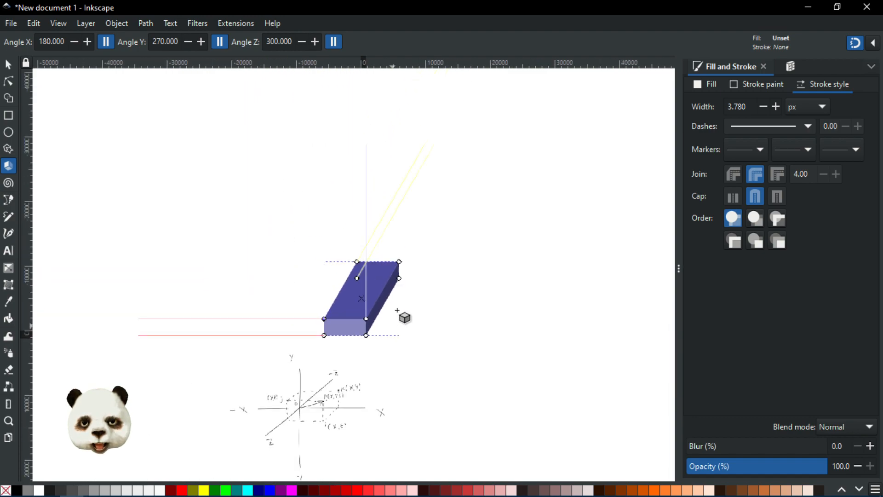
scroll(413, 385, up, 5)
scroll(414, 385, right, 3)
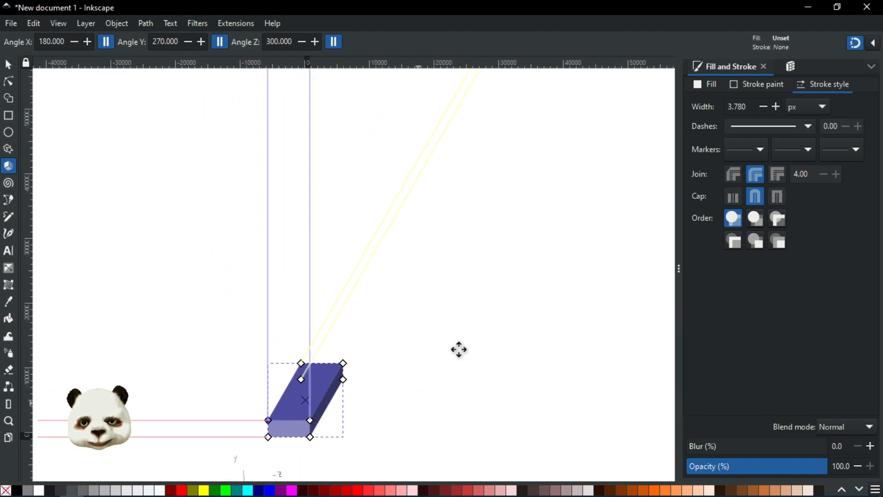
scroll(451, 357, down, 3)
scroll(452, 357, left, 2)
drag(386, 307, 354, 302)
drag(353, 378, 262, 393)
scroll(444, 372, left, 3)
scroll(460, 363, down, 1)
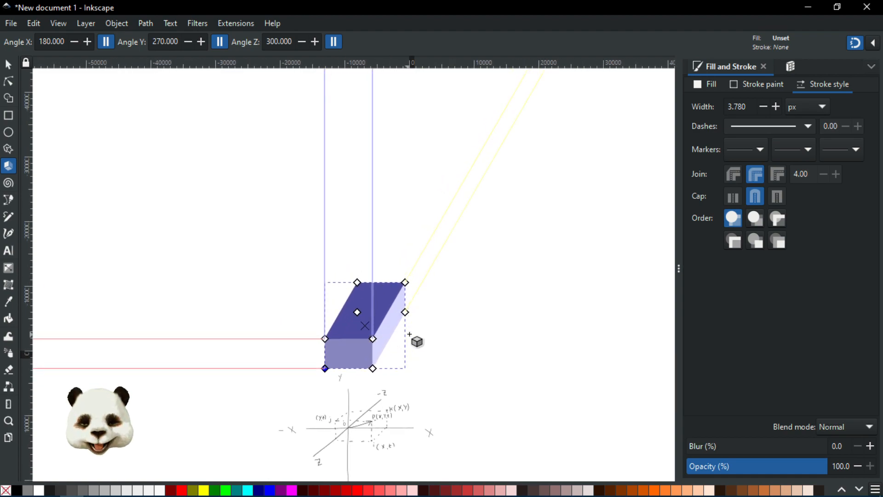
Try Z angles of 270 and 360 for the 3D box
scroll(431, 323, down, 1)
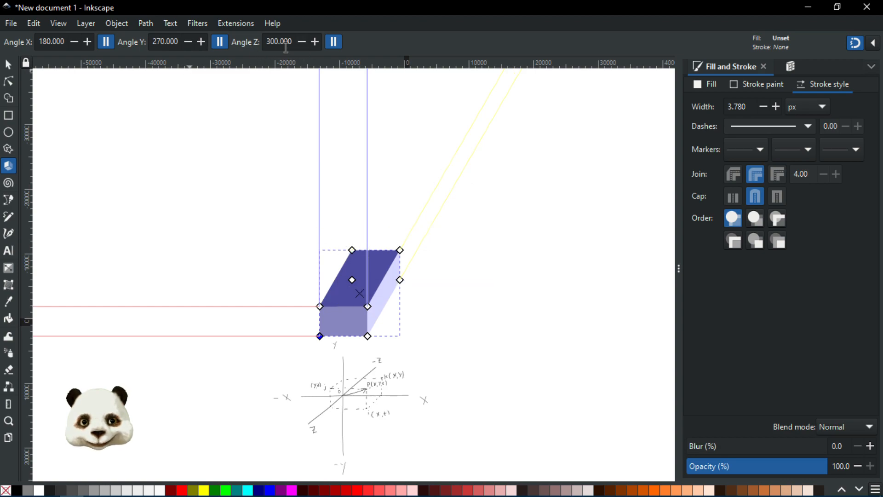
drag(275, 41, 259, 43)
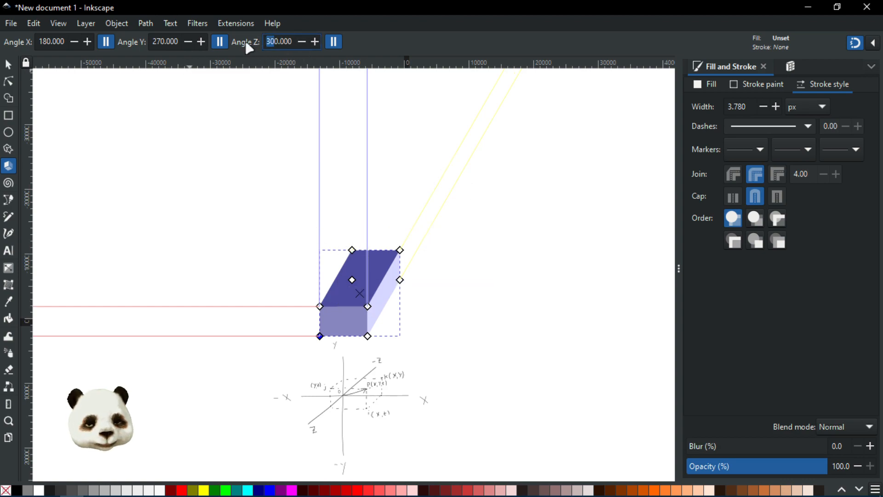
text(27)
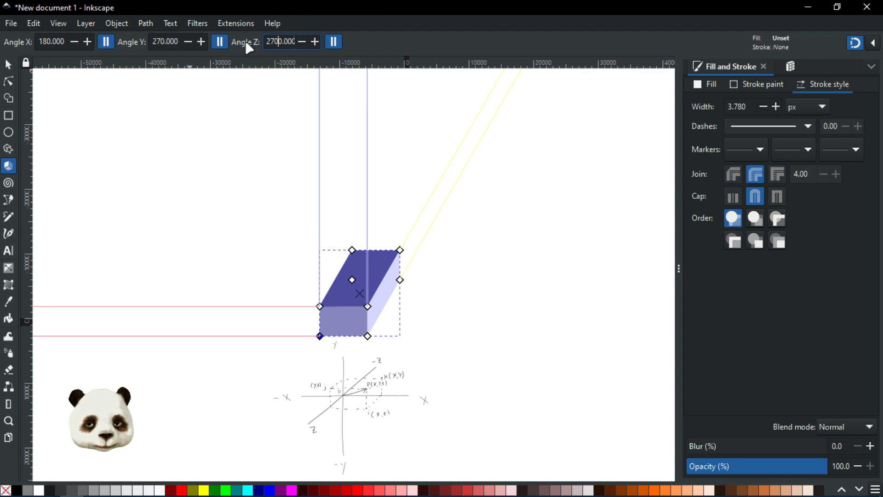
key(Return)
click(273, 41)
drag(273, 41, 214, 22)
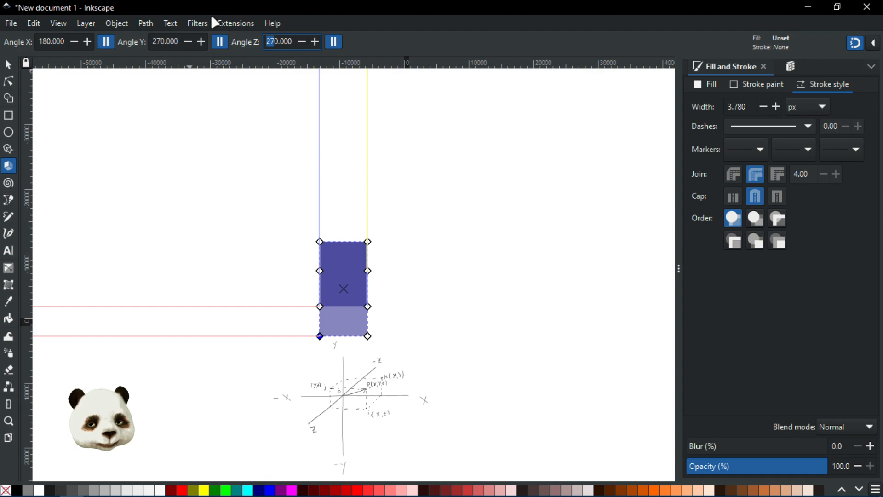
key(Delete)
key(Delete)
text(36)
key(Return)
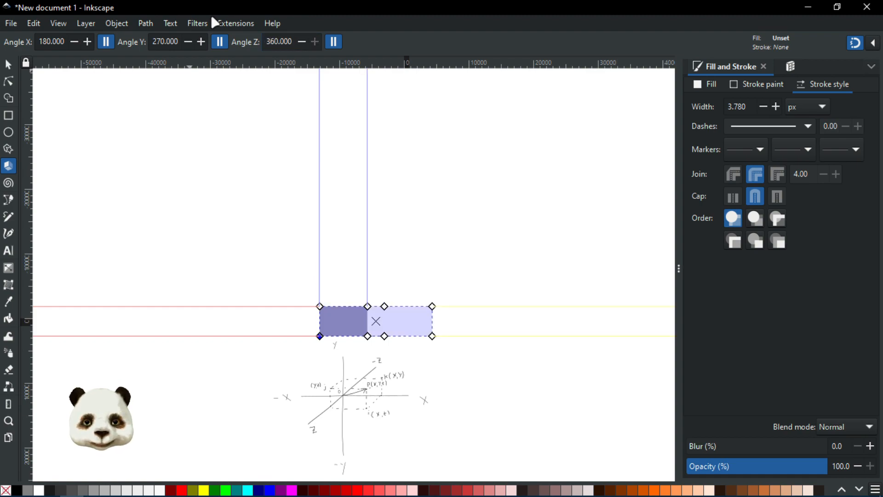
Set the 3D box's Z angle to 320
drag(278, 42, 244, 44)
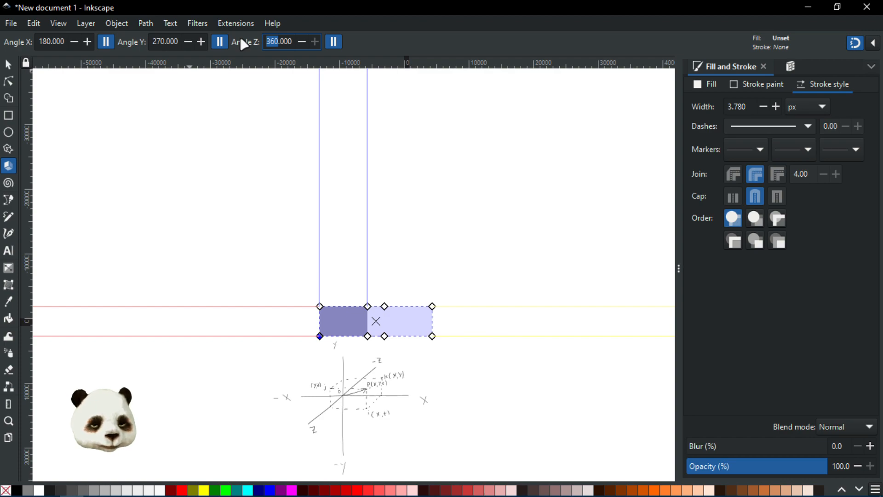
text(320)
key(Return)
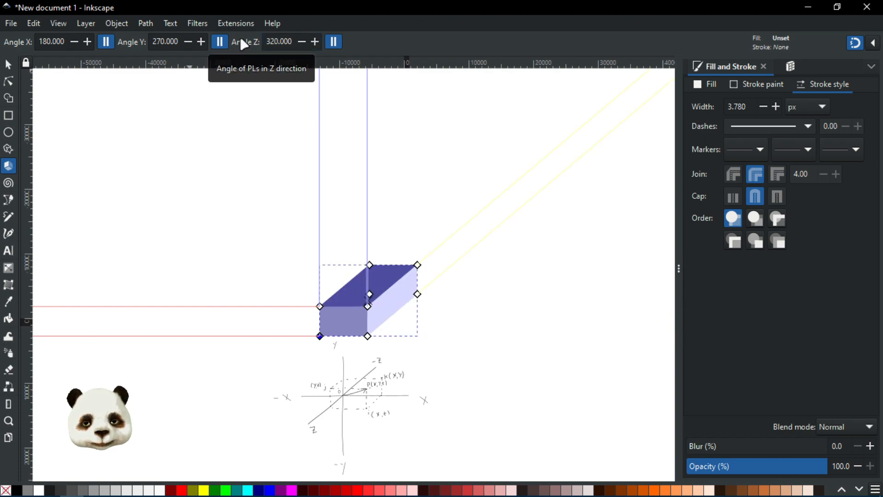
Shorten the 3D box's depth by moving its rear upper corner towards the front face
scroll(401, 419, up, 3)
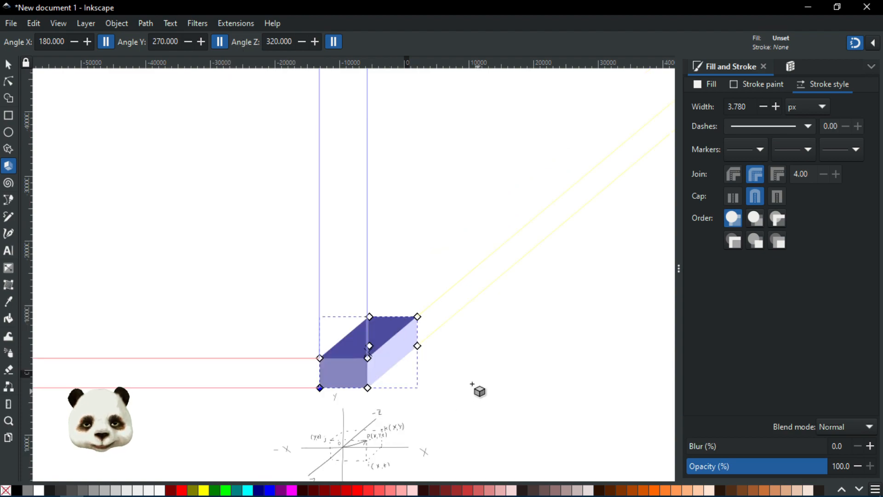
scroll(456, 358, down, 4)
scroll(455, 359, right, 2)
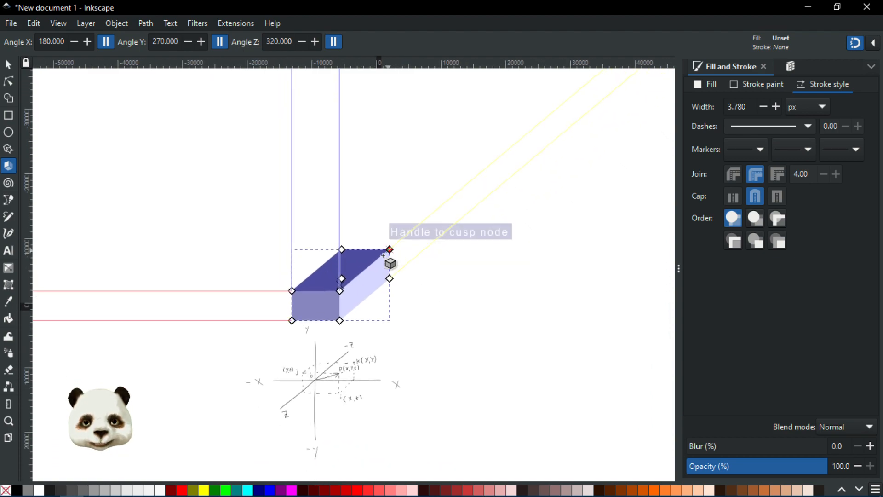
drag(389, 249, 371, 265)
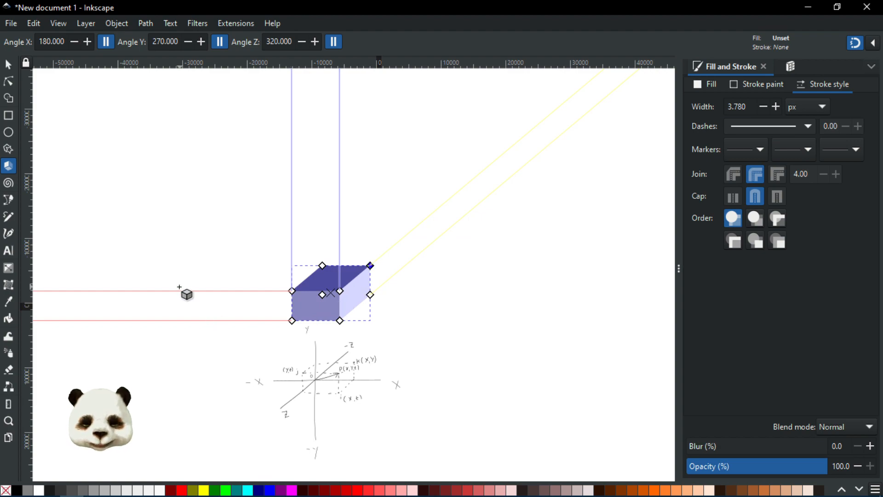
Examine the 3D box against the labelled axis sketch below it
scroll(414, 332, down, 3)
scroll(414, 332, left, 2)
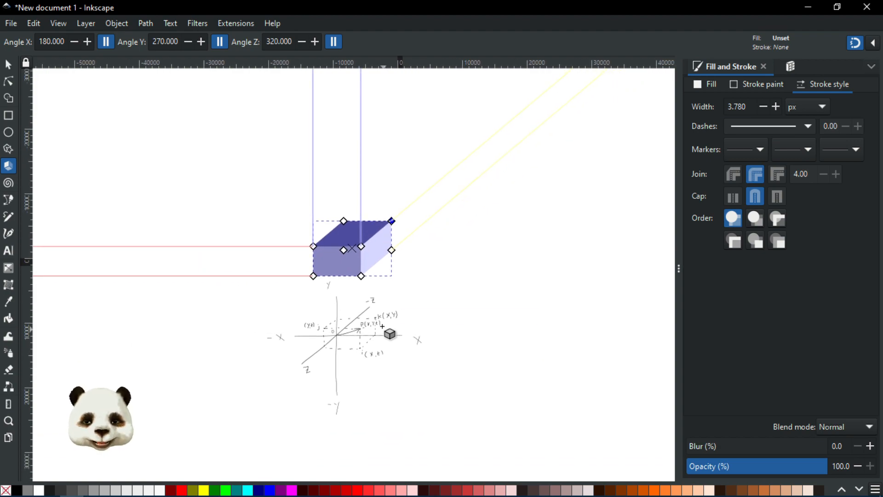
scroll(388, 332, up, 2)
scroll(439, 357, up, 2)
scroll(439, 356, left, 2)
scroll(438, 356, up, 1)
scroll(438, 356, left, 1)
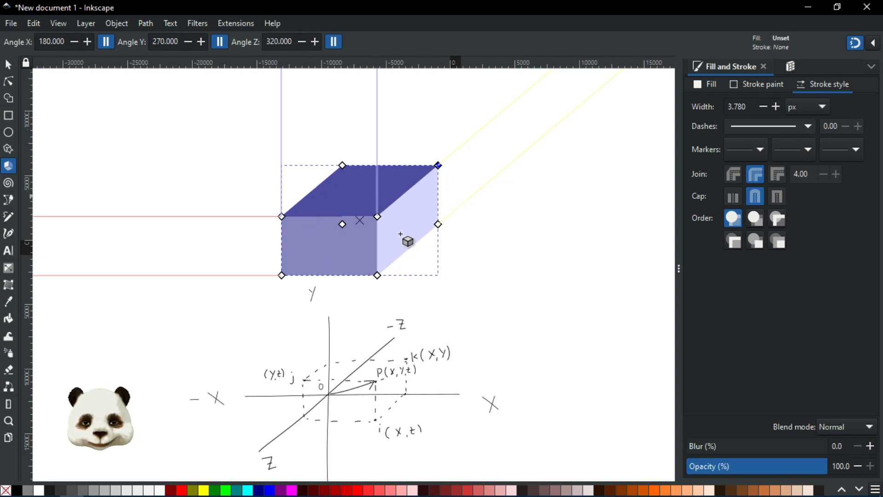
drag(372, 252, 386, 208)
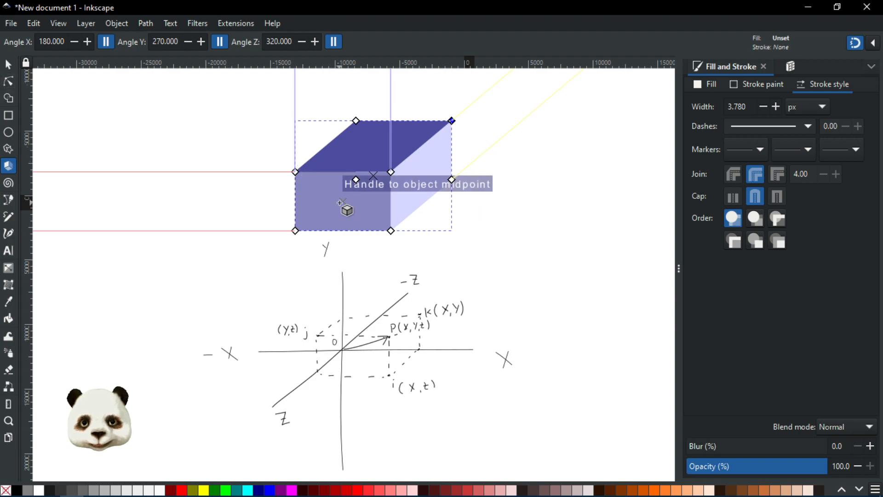
Scribble freehand marks on the 3D box's front, top and side faces and on the matching regions of the axis sketch
click(8, 82)
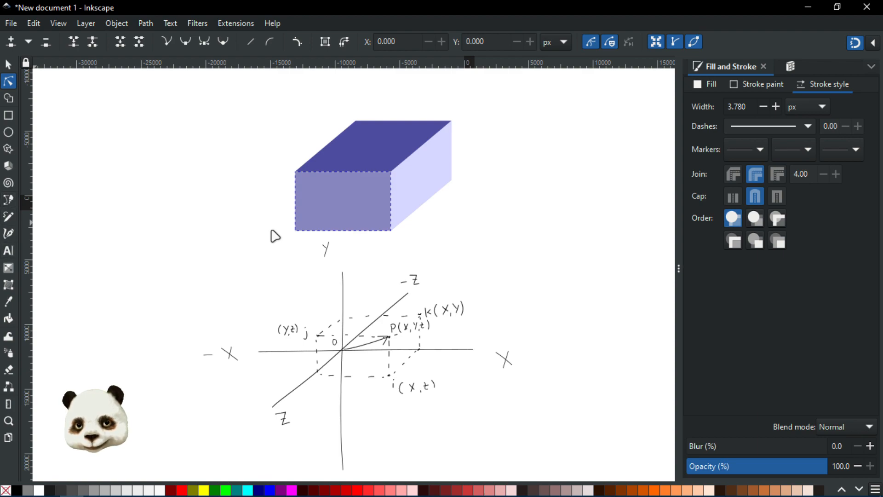
key(c)
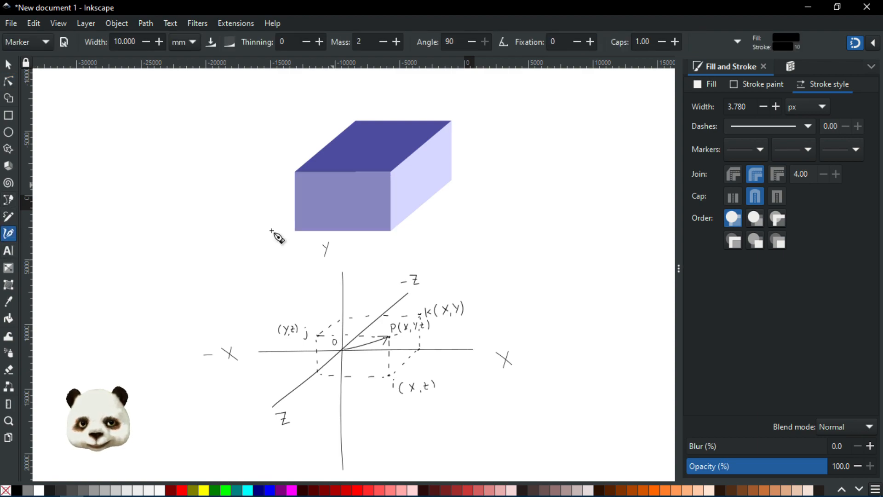
drag(322, 185, 376, 210)
drag(367, 361, 374, 368)
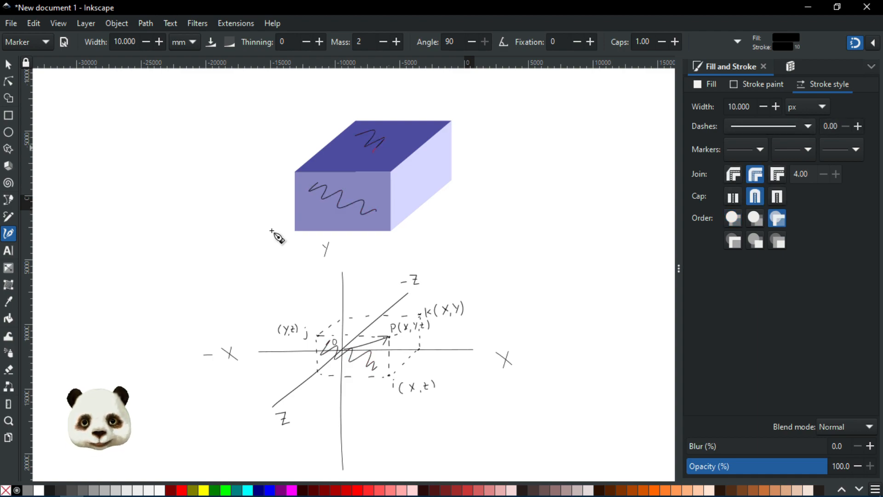
drag(368, 328, 389, 328)
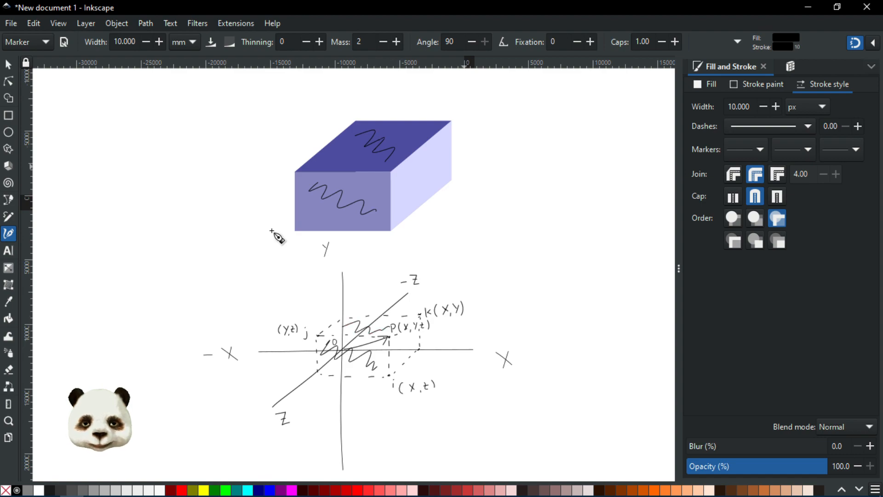
drag(432, 182, 439, 188)
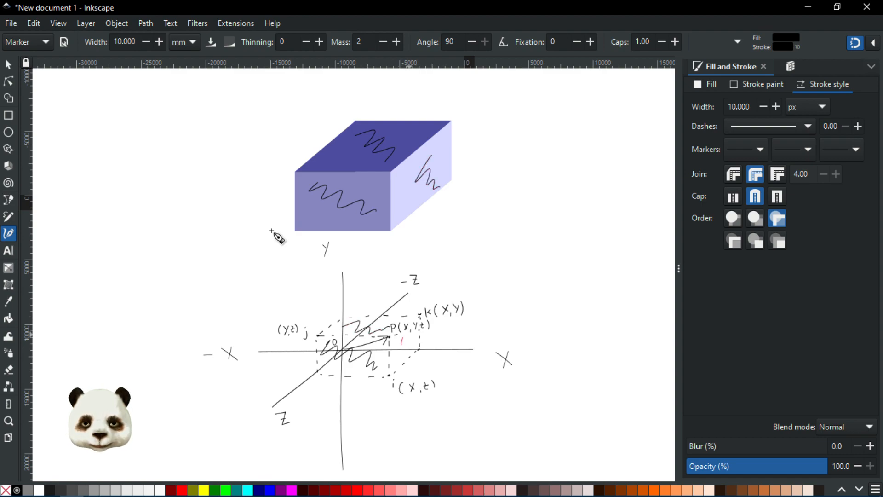
Undo all the scribbled marks on the box faces and the axis sketch
key(ctrl+z)
key(ctrl+z)
key(ctrl+z)
key(ctrl+z)
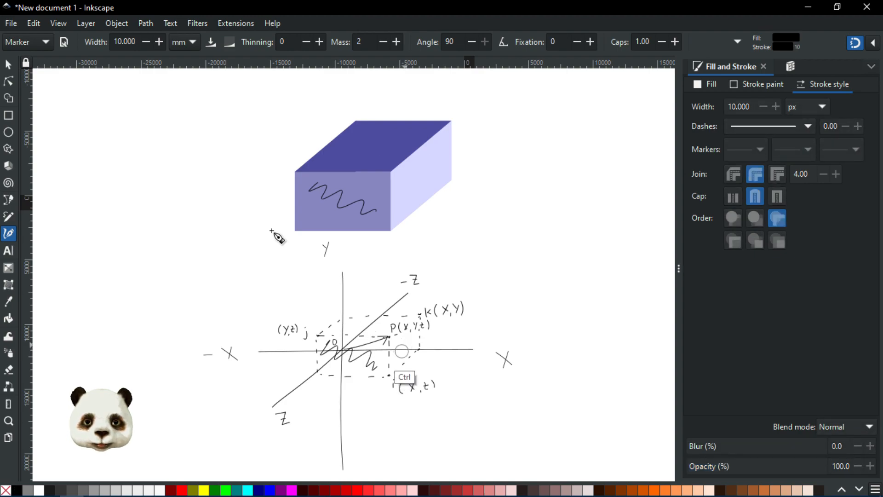
key(ctrl+z)
key(ctrl+z)
key(ctrl+z)
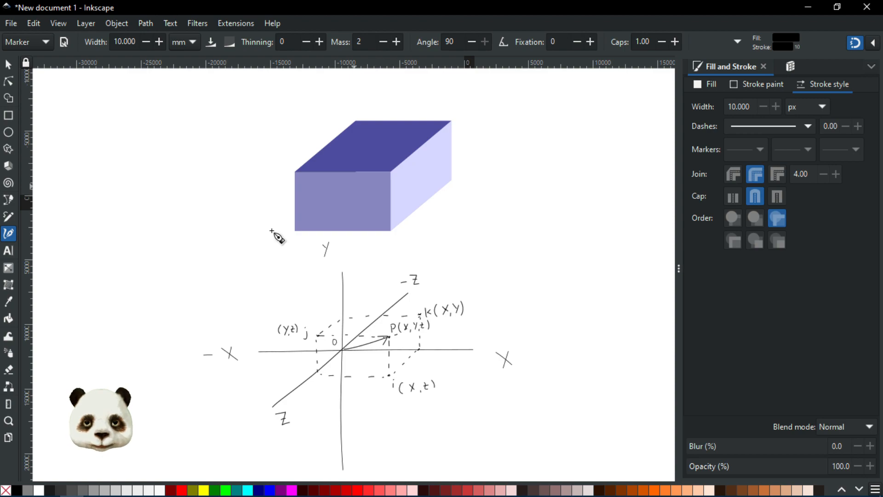
Mark point P at the upper corner shared by the box's front and side faces, and set the front face's opacity to 80%
key(ctrl+shift+z)
key(ctrl+shift+z)
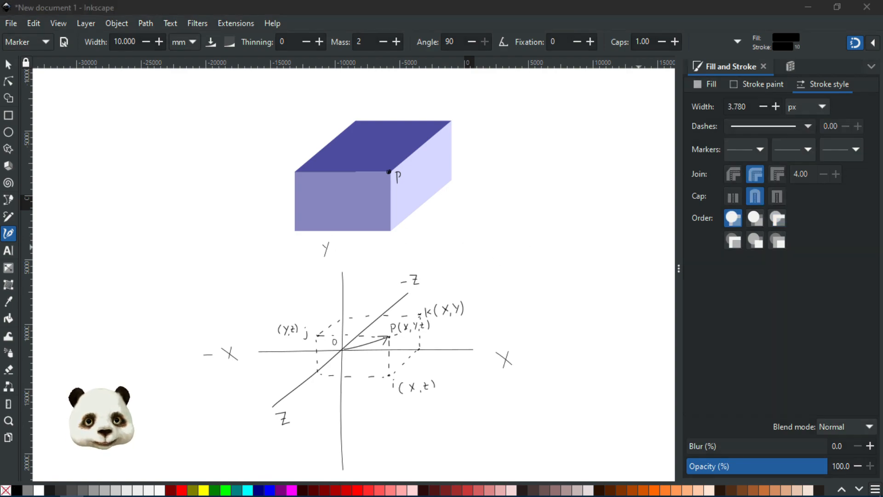
drag(758, 468, 862, 477)
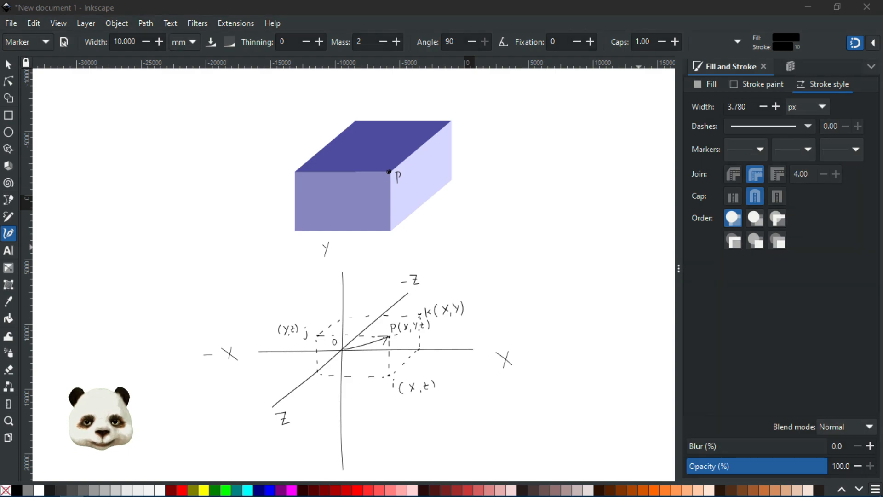
drag(754, 468, 815, 469)
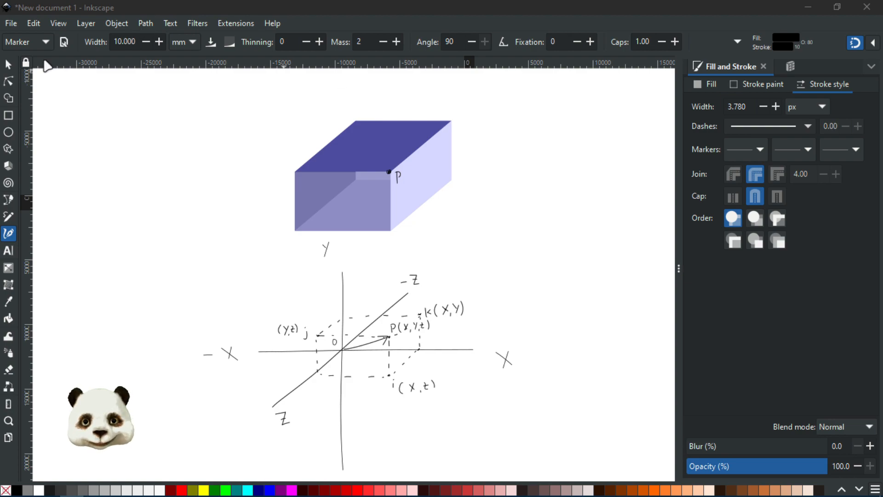
Set the opacity of the 3D box's top and right side faces to 80%
click(9, 82)
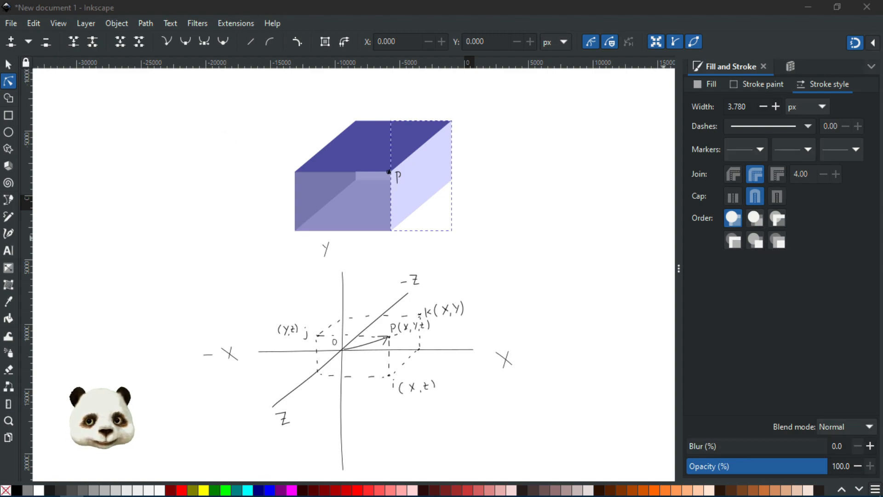
key(Tab)
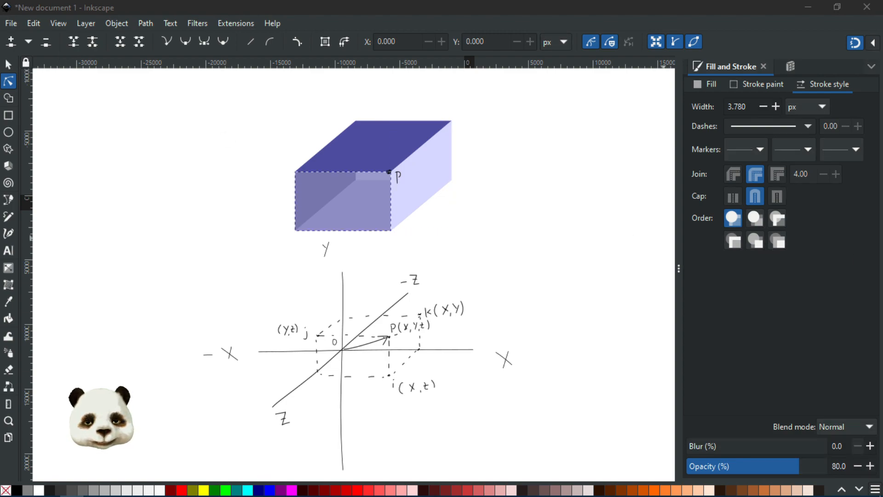
key(Tab)
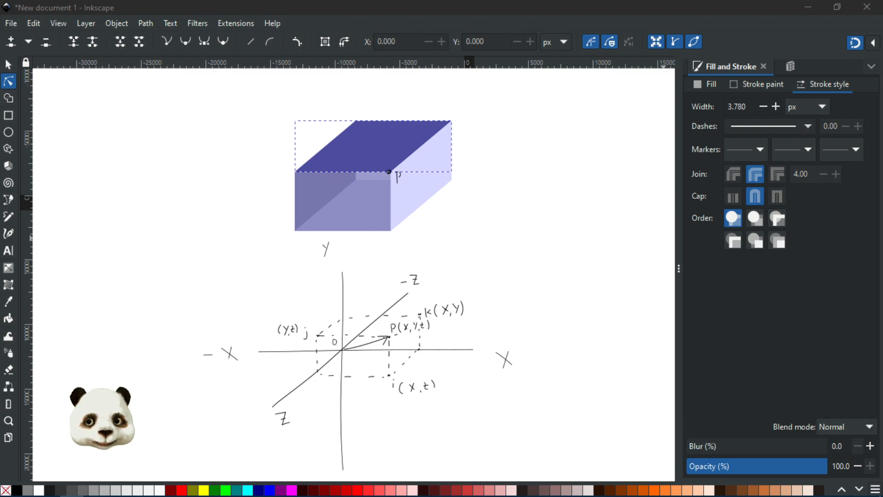
click(794, 468)
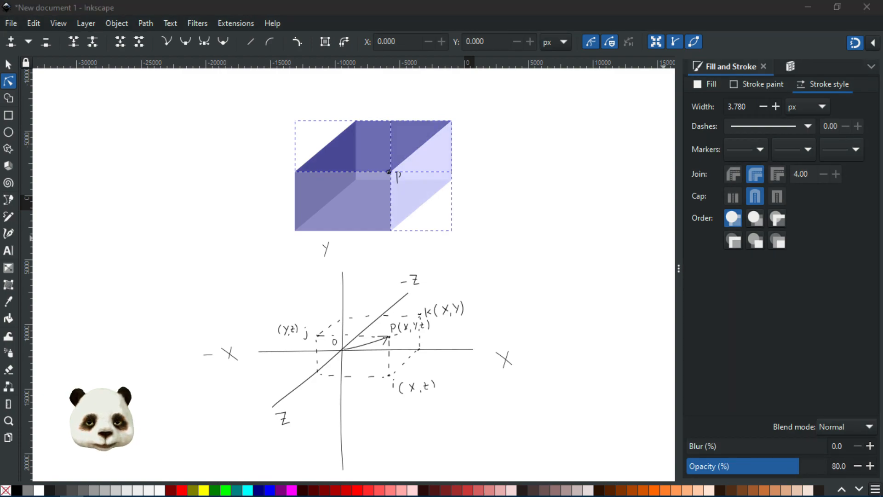
key(Tab)
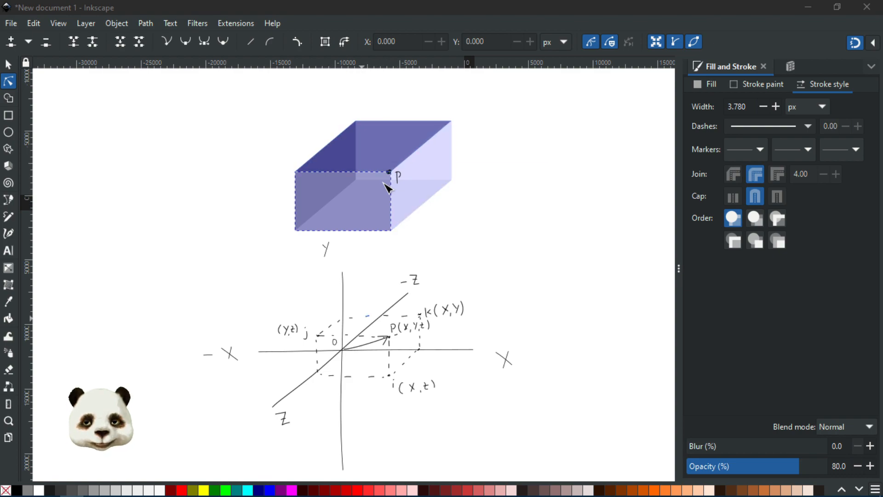
key(Tab)
key(Escape)
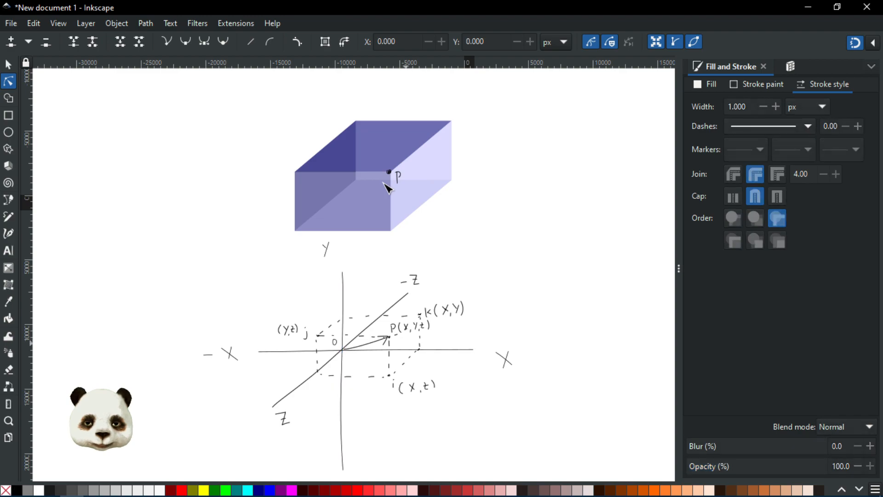
key(Tab)
key(Tab)
key(Tab)
key(Tab)
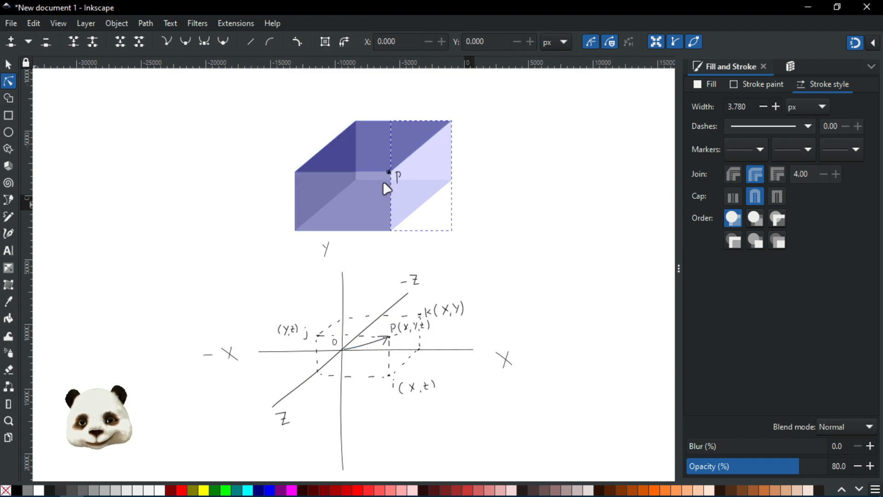
Draw labelled Y, X and Z axis arrows by hand around the box and mark the origin O at its hidden rear lower corner
key(c)
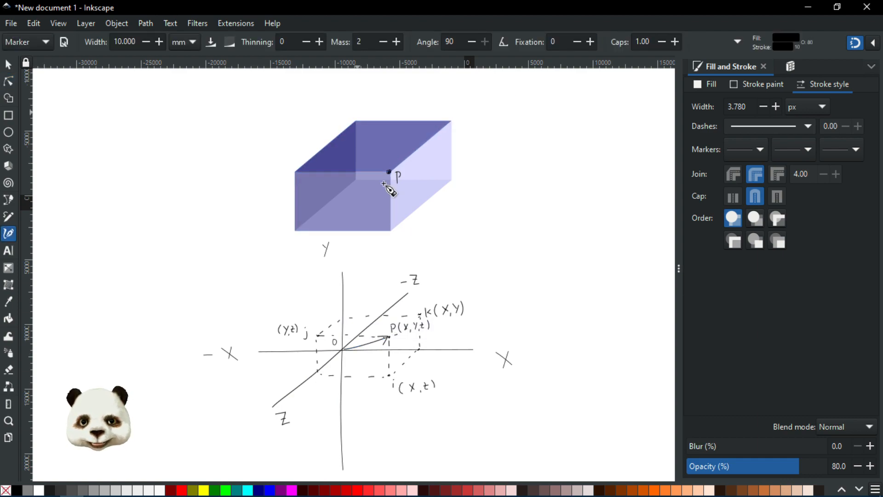
drag(351, 73, 353, 111)
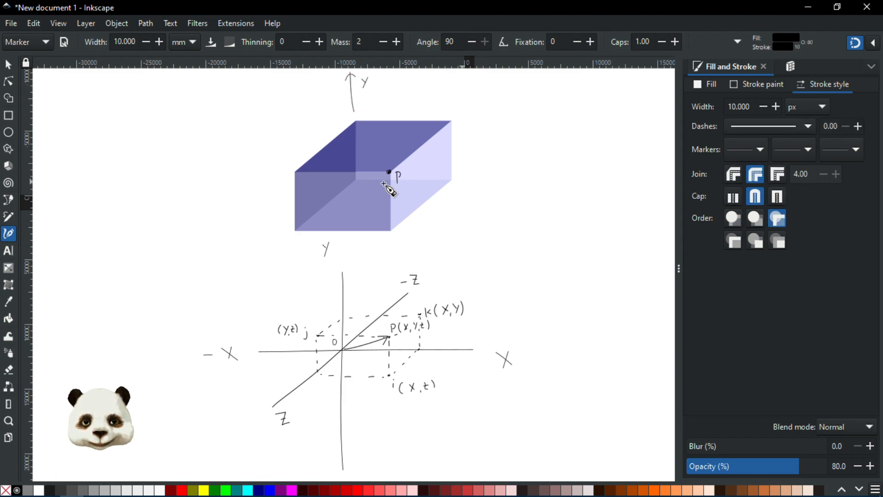
drag(465, 179, 537, 183)
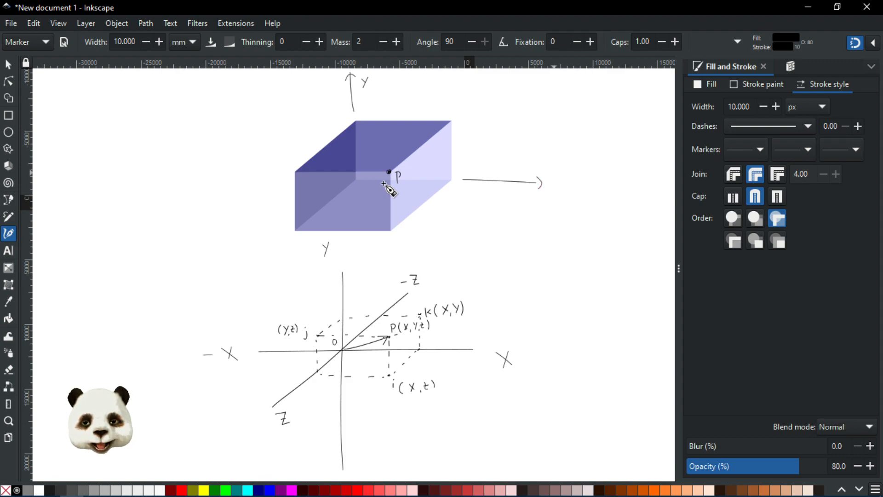
drag(291, 237, 270, 267)
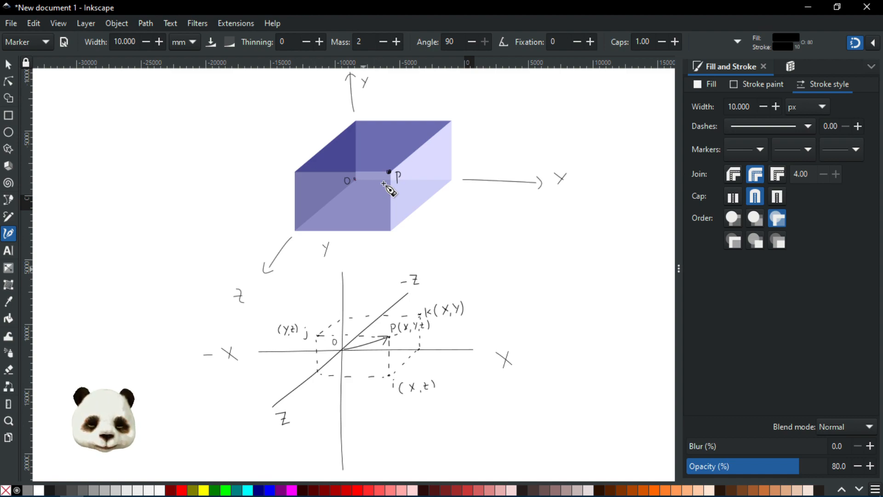
Undo the hand-drawn axis arrows and labels, the origin and P marks, and the face opacity changes on the 3D box
key(ctrl+z)
key(ctrl+z)
key(ctrl+z)
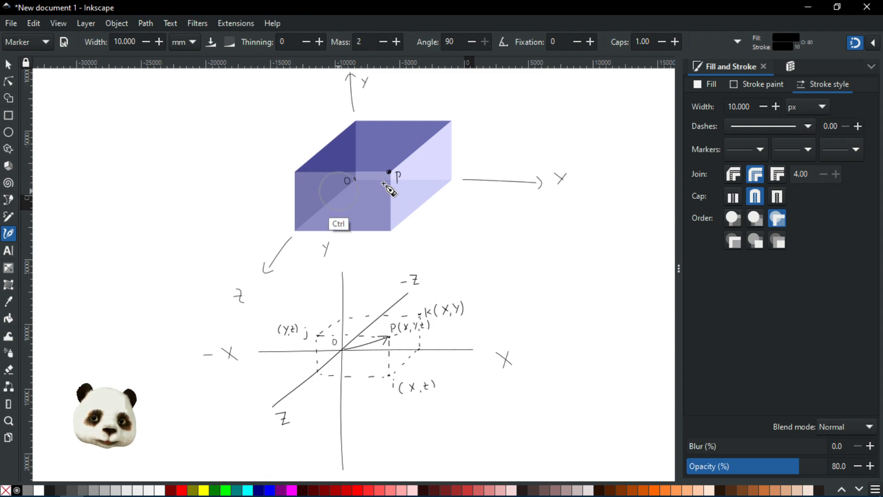
key(ctrl+z)
key(ctrl+z)
key(ctrl+z)
key(ctrl+z)
key(ctrl+z)
key(ctrl+z)
key(ctrl+z)
key(ctrl+z)
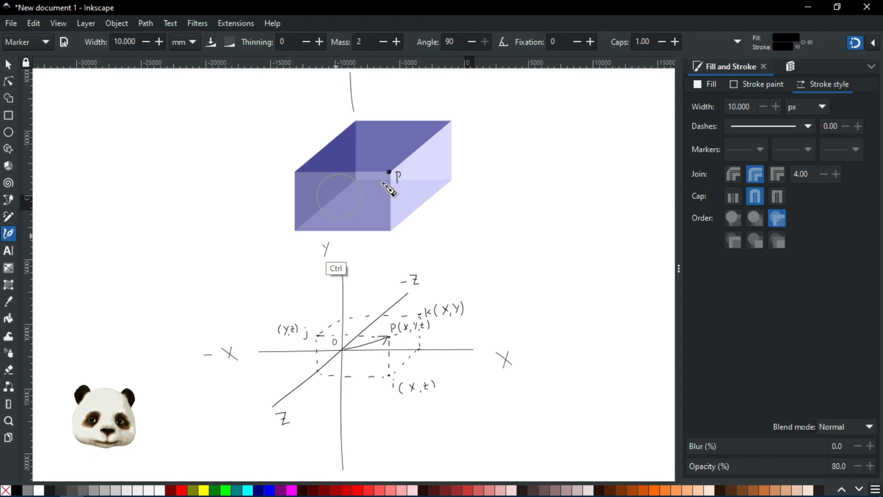
key(ctrl+z)
key(ctrl+z)
key(ctrl+z)
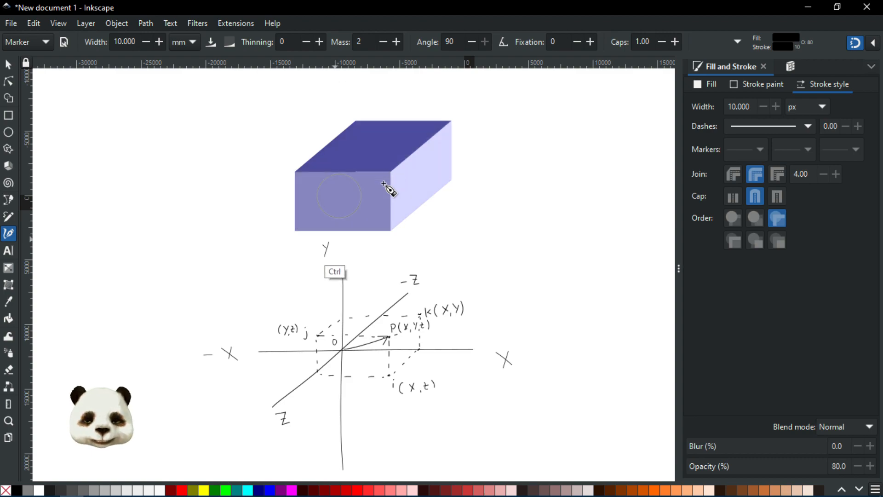
key(ctrl+z)
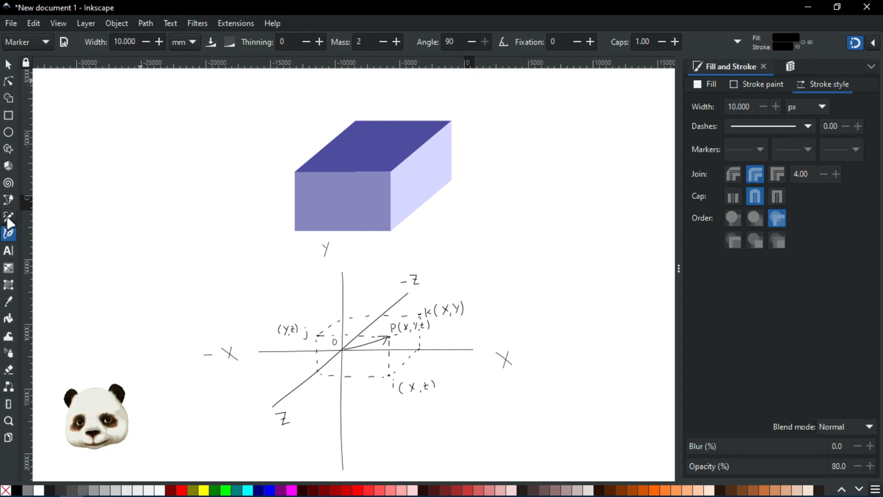
Select the 3D box and switch its X and Z vanishing points from infinite to finite
click(8, 166)
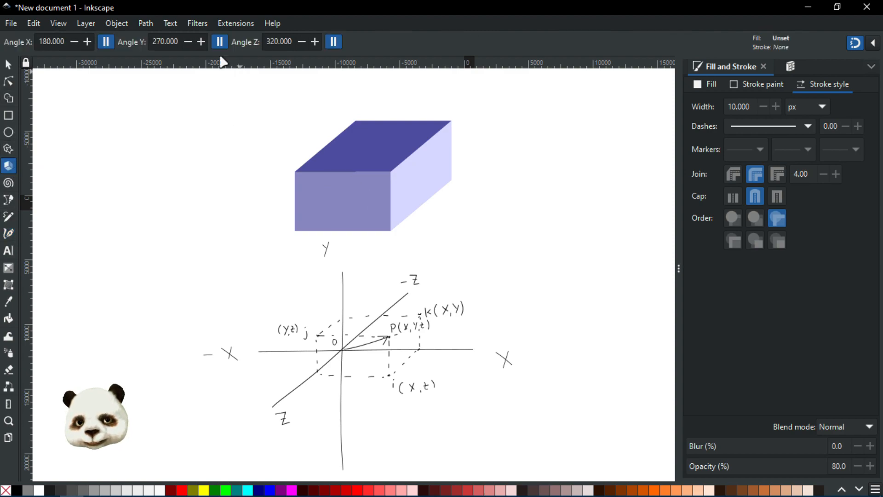
click(106, 42)
click(334, 43)
click(422, 156)
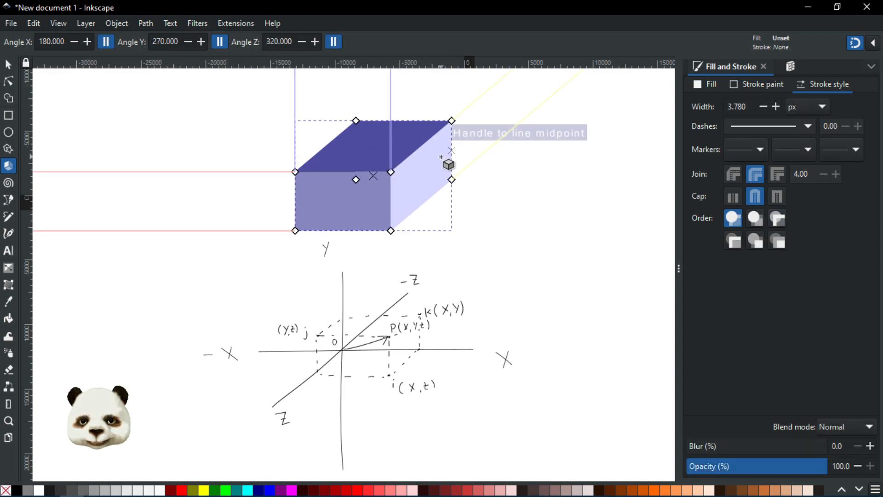
click(333, 42)
click(107, 43)
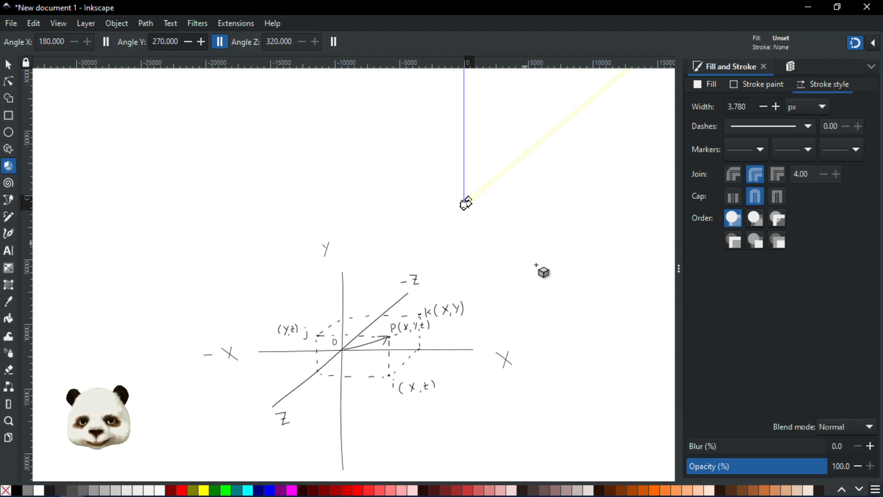
Move the 3D box's X vanishing point away to the left and enlarge the box from its front upper left corner
scroll(522, 244, up, 4)
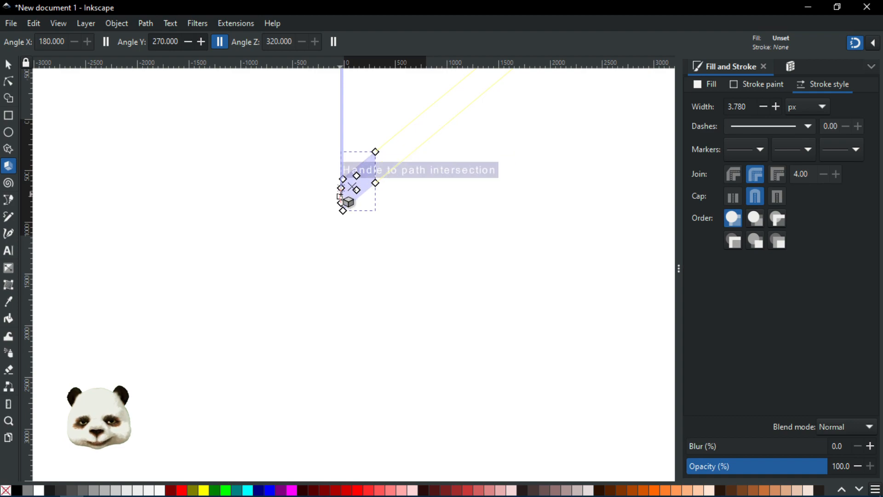
scroll(368, 194, up, 5)
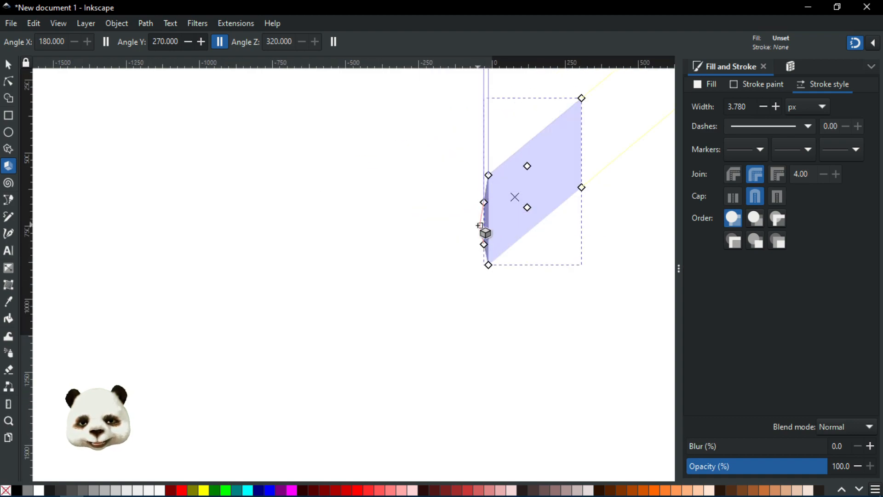
drag(480, 225, 80, 161)
scroll(229, 208, down, 3)
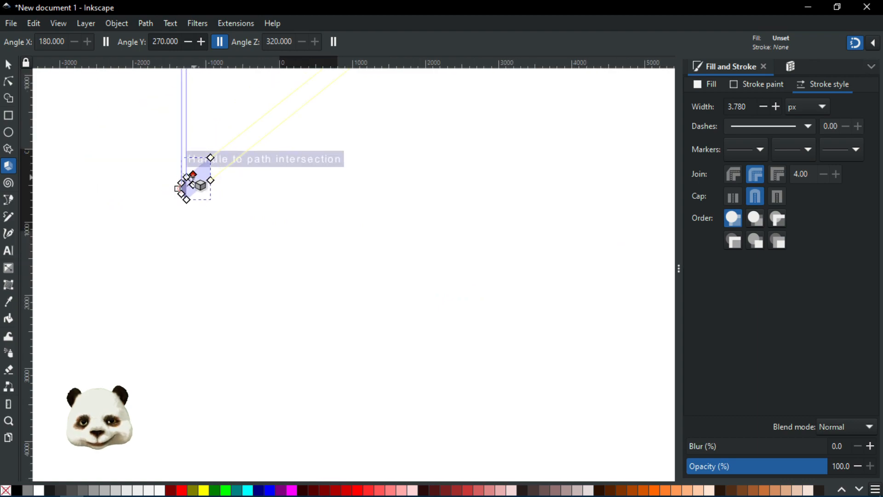
drag(188, 181, 216, 191)
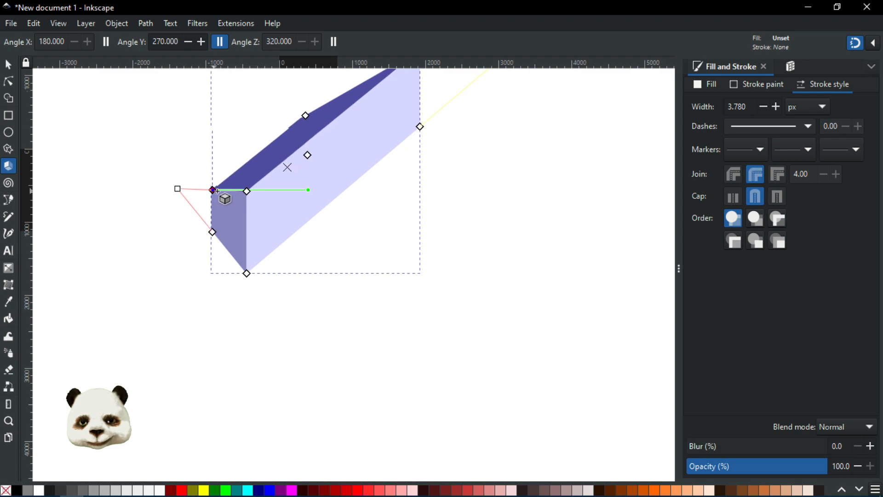
Bring the box's Z vanishing point closer on the right and move its X vanishing point far out to the left
scroll(424, 181, down, 4)
mouse_move(423, 180)
mouse_down()
mouse_move(375, 294)
mouse_move(363, 292)
mouse_up()
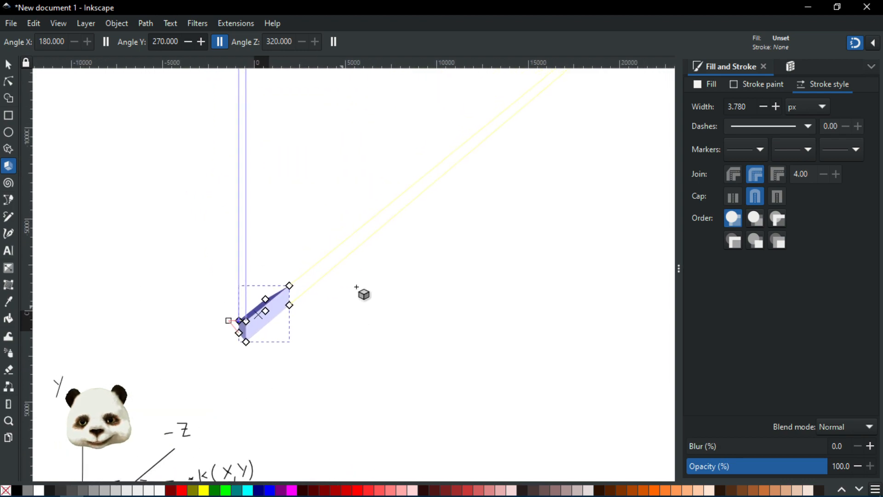
scroll(391, 267, down, 3)
mouse_move(571, 88)
mouse_down()
mouse_move(537, 193)
mouse_move(400, 285)
mouse_move(370, 279)
mouse_up()
scroll(297, 334, up, 3)
scroll(379, 277, up, 3)
drag(423, 187, 270, 325)
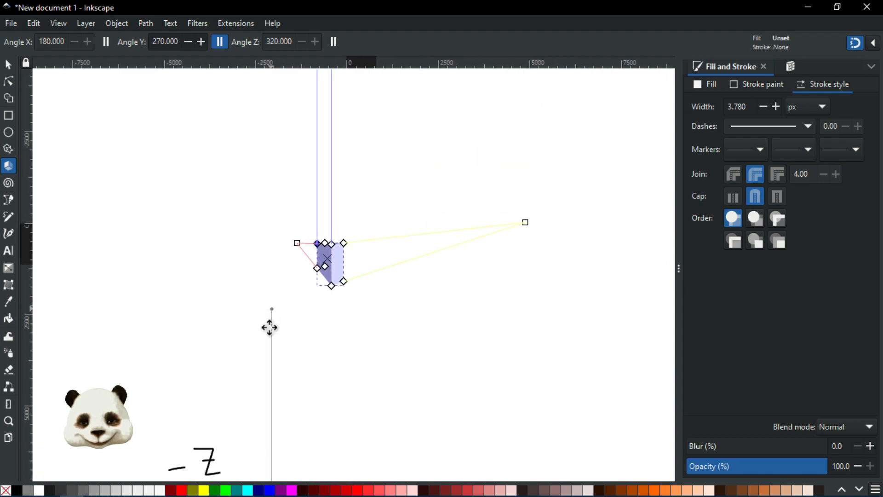
drag(294, 261, 57, 249)
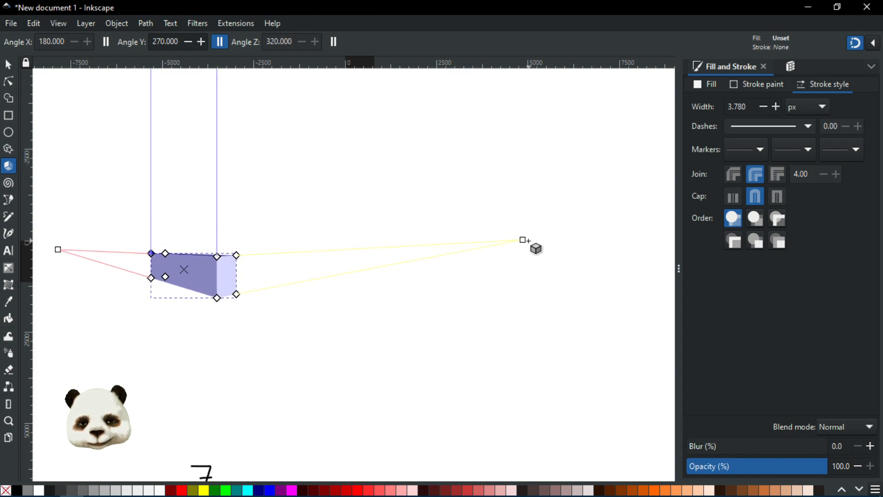
Reshape the 3D box by its corners, first below and across the vanishing point level, ending with a short box above it
drag(151, 254, 229, 317)
drag(227, 271, 234, 289)
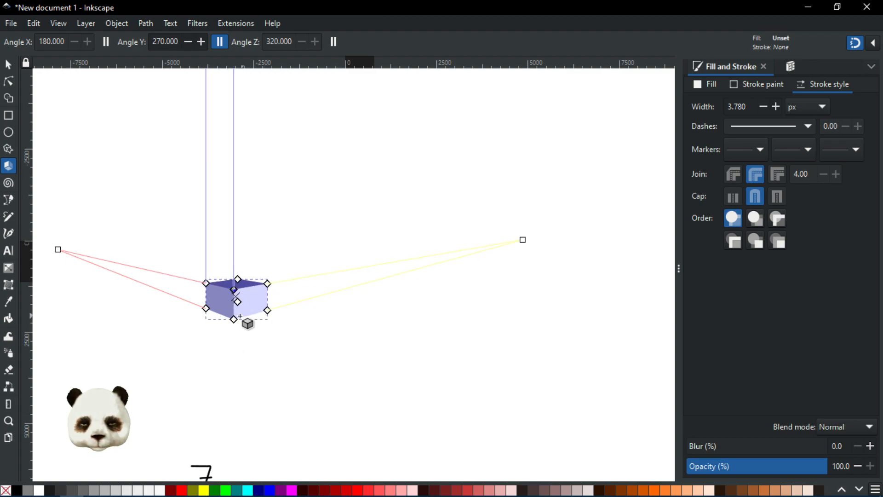
drag(234, 288, 244, 193)
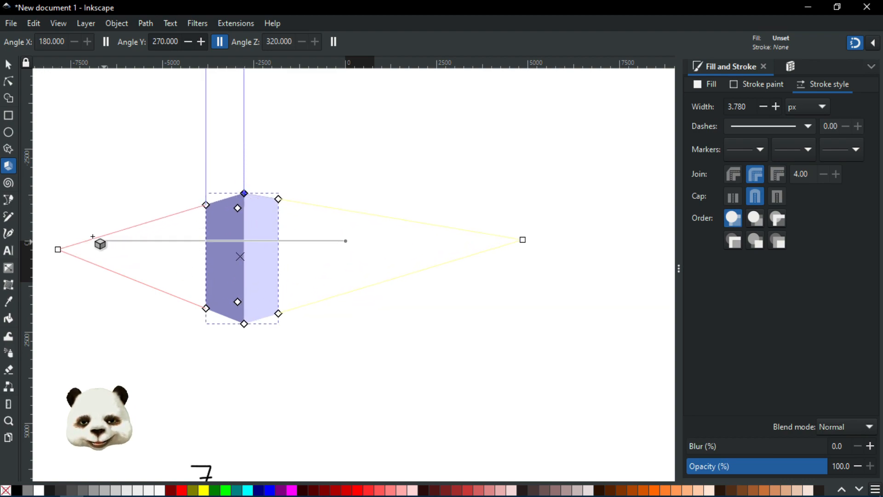
drag(244, 193, 241, 288)
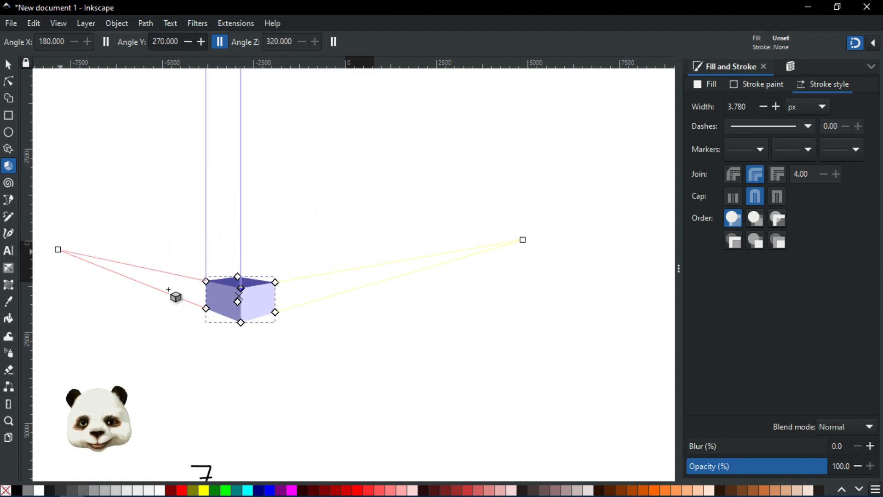
drag(241, 288, 248, 184)
drag(247, 323, 243, 216)
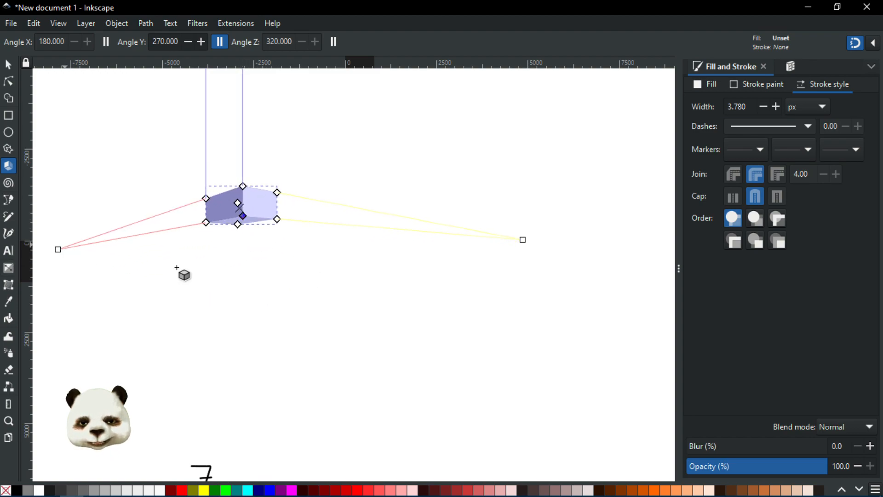
Move the box's Z vanishing point slightly inward and down, discarding the accidentally drawn extra box
drag(429, 293, 463, 290)
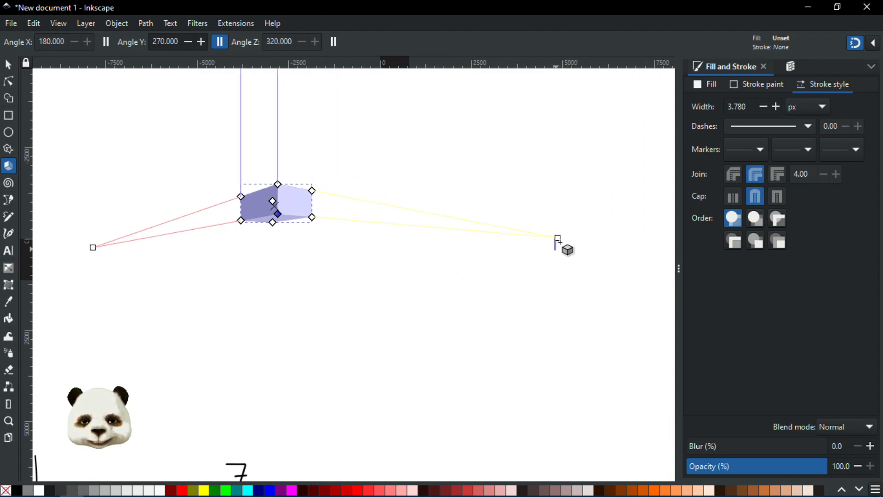
click(556, 237)
click(287, 209)
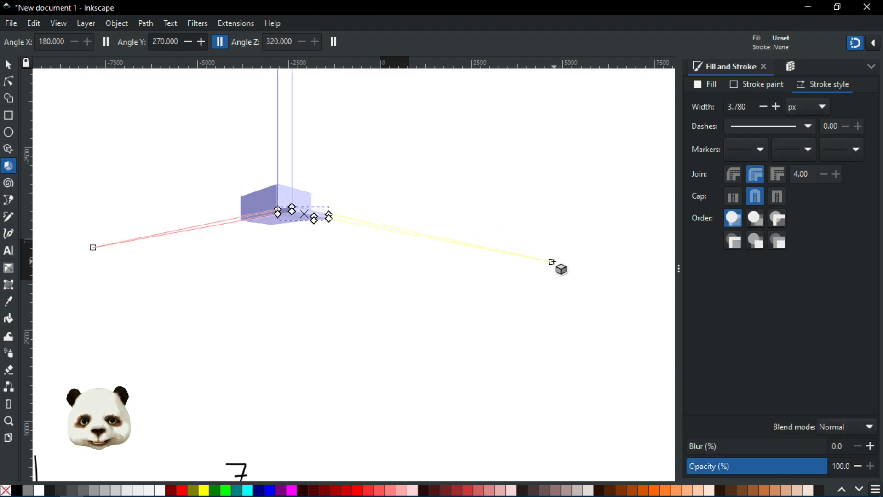
click(562, 248)
click(288, 202)
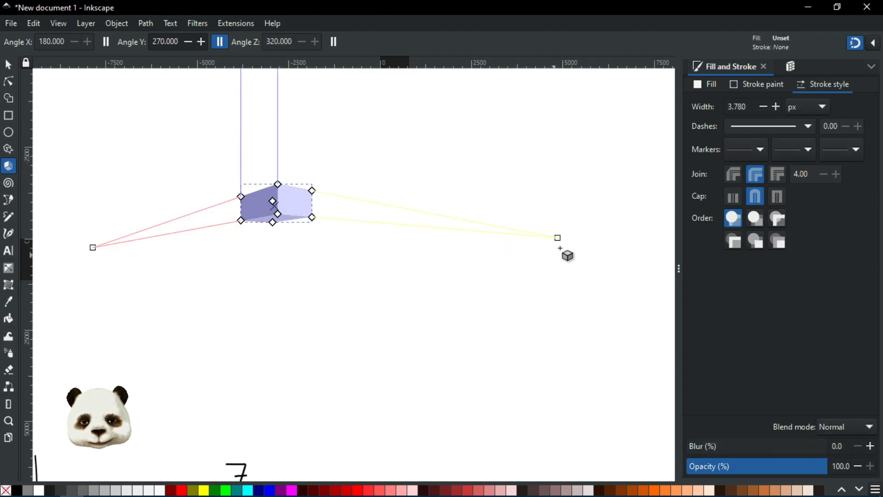
drag(555, 249, 532, 252)
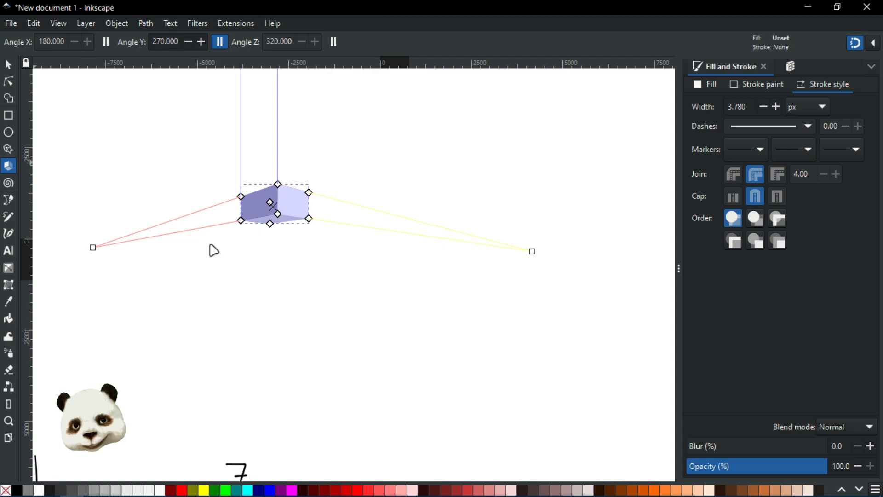
Draw a freehand horizon line beneath the box through the vanishing point area, and handwrite SKY above and GROUND below it
key(c)
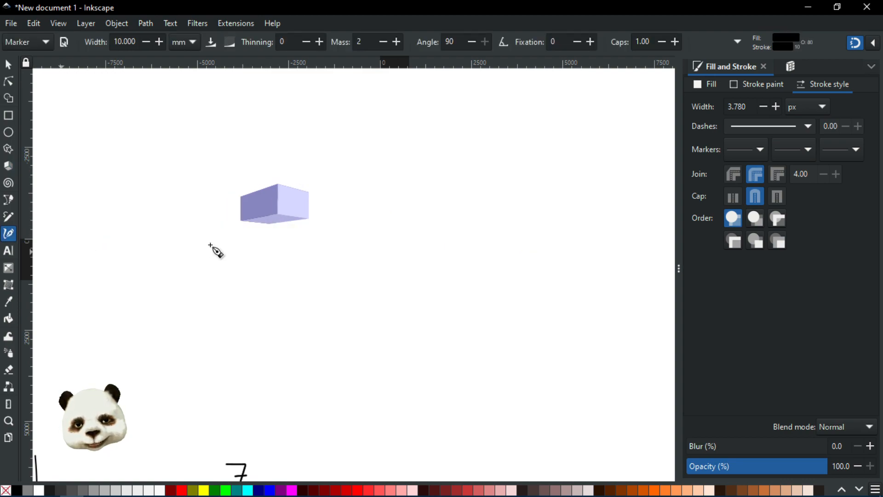
drag(44, 247, 603, 230)
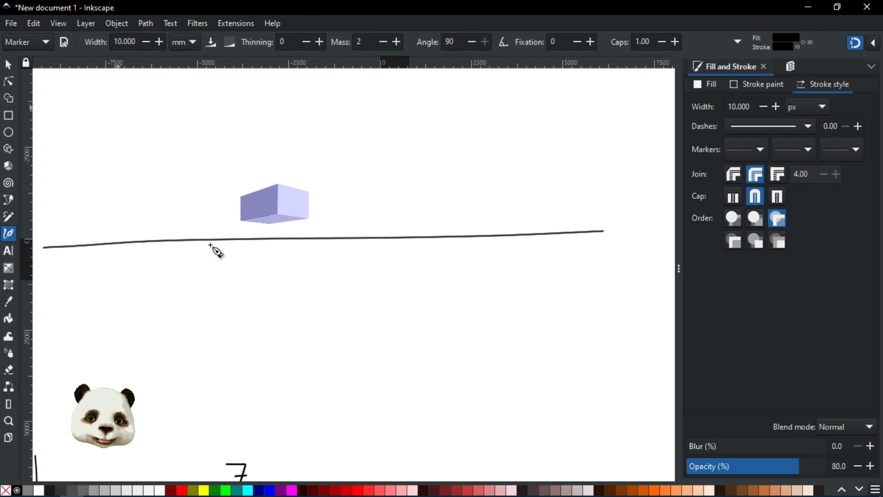
mouse_move(105, 99)
mouse_down()
mouse_move(102, 124)
mouse_move(126, 111)
mouse_move(140, 123)
mouse_up()
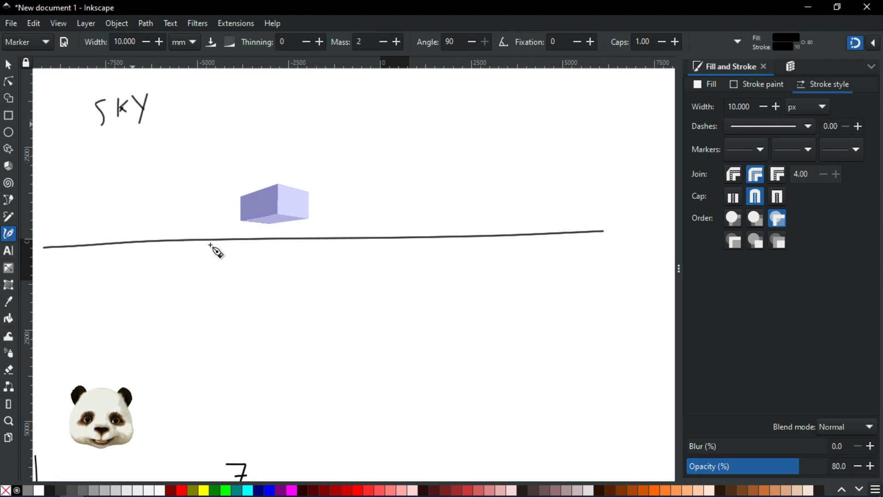
drag(81, 277, 71, 290)
mouse_move(80, 284)
mouse_down()
mouse_move(81, 295)
mouse_move(99, 290)
mouse_up()
drag(108, 279, 162, 290)
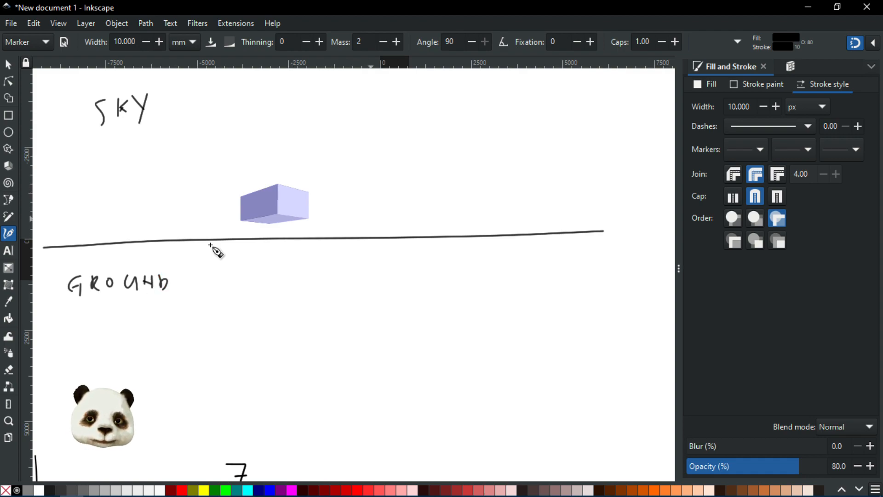
Sketch an upright oval across the horizon right of the box with two lines fanning out toward the box
mouse_move(398, 198)
mouse_down()
mouse_move(396, 217)
mouse_move(416, 196)
mouse_move(309, 166)
mouse_up()
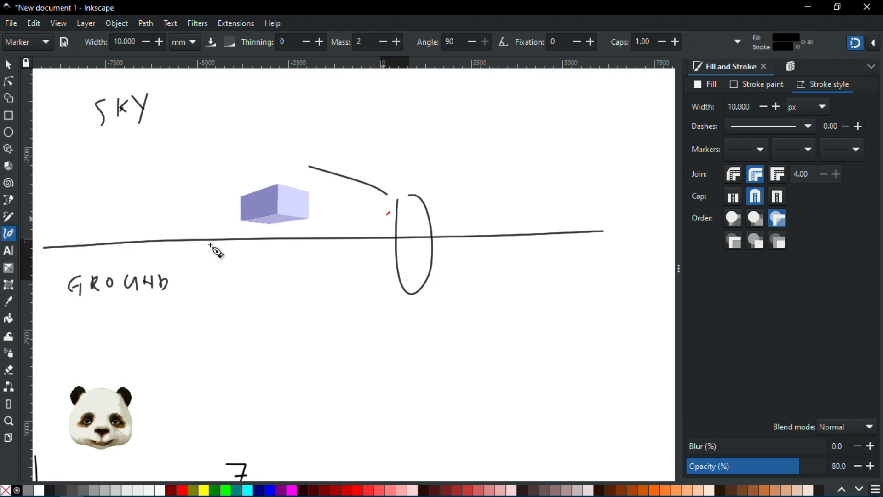
drag(390, 210, 305, 287)
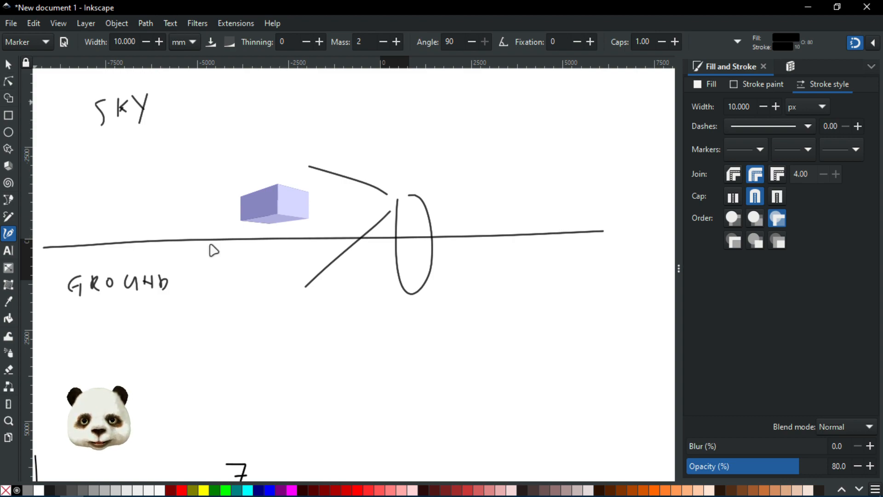
Reselect the 3D box, extend its bottom below the horizon, and place its X and Z vanishing points on the horizon line's ends
key(x)
key(Tab)
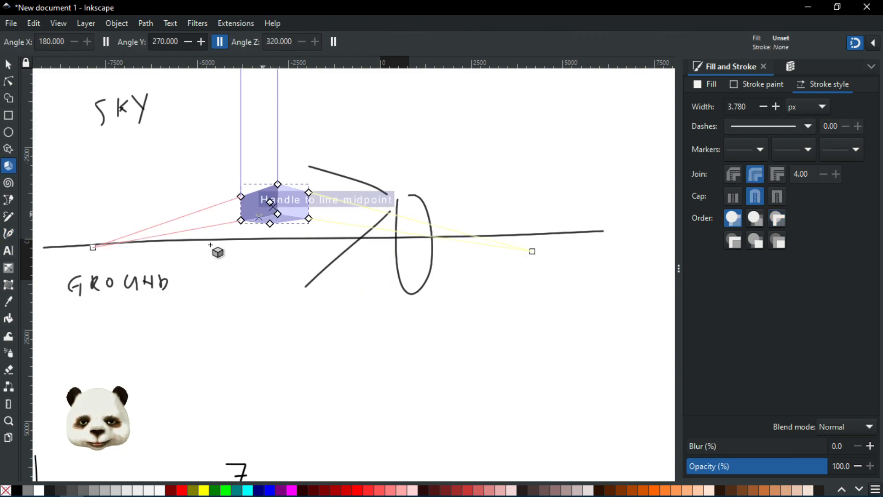
drag(277, 214, 277, 288)
drag(93, 248, 87, 244)
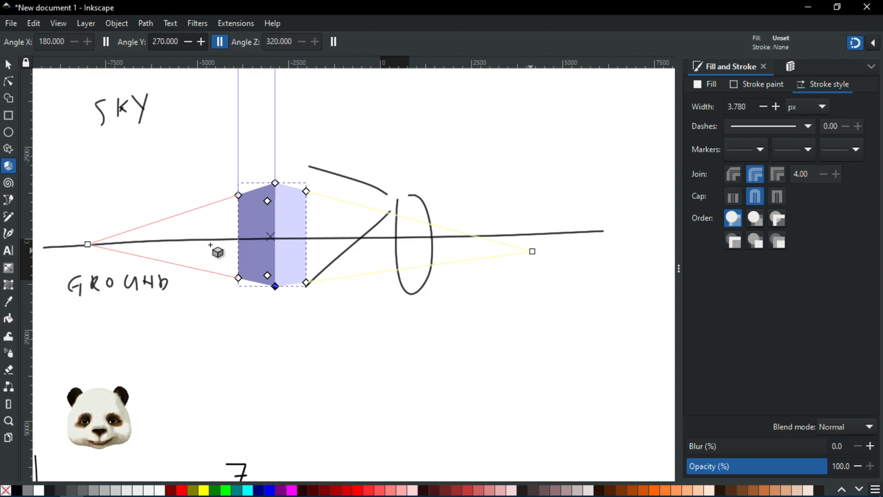
drag(532, 251, 532, 235)
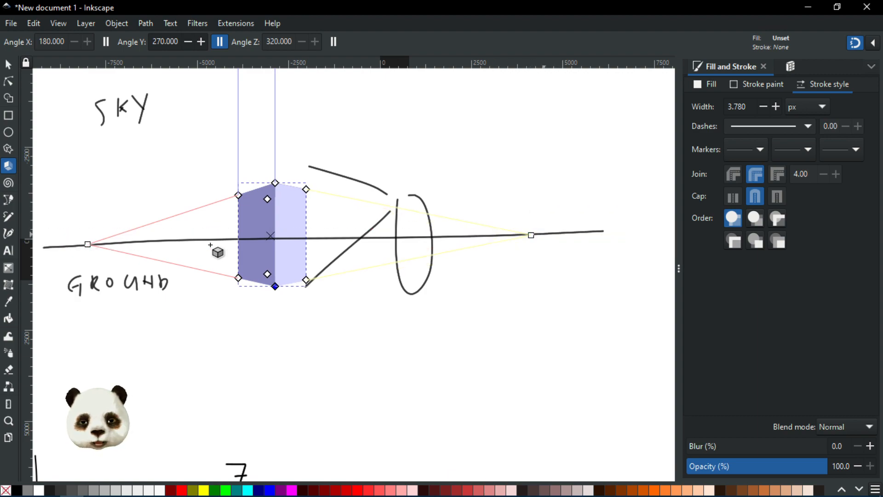
drag(531, 235, 603, 231)
drag(87, 245, 43, 247)
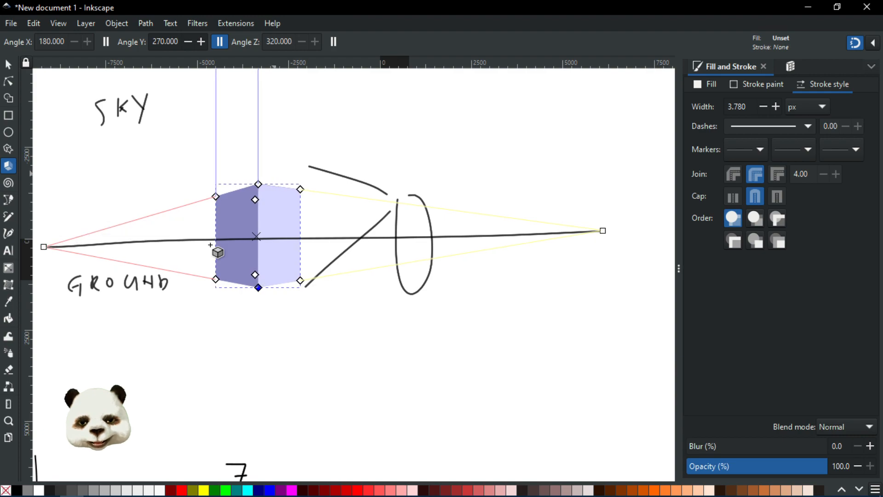
Adjust the box's side widths, stretch it high above the horizon, and lower its top face below the horizon
drag(258, 184, 274, 180)
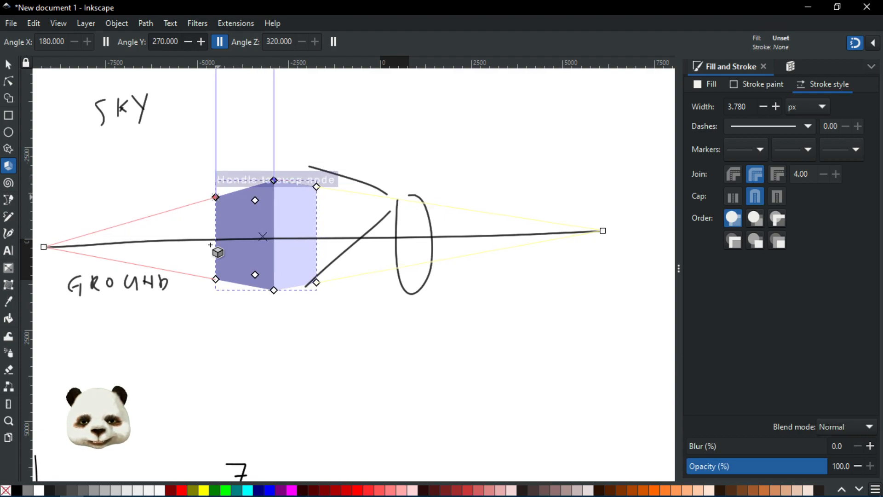
drag(216, 197, 184, 200)
drag(165, 208, 241, 201)
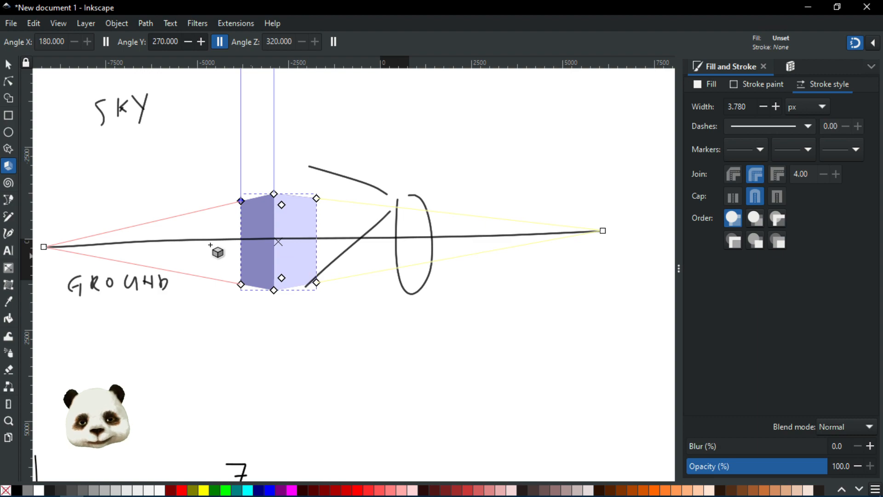
drag(274, 193, 271, 80)
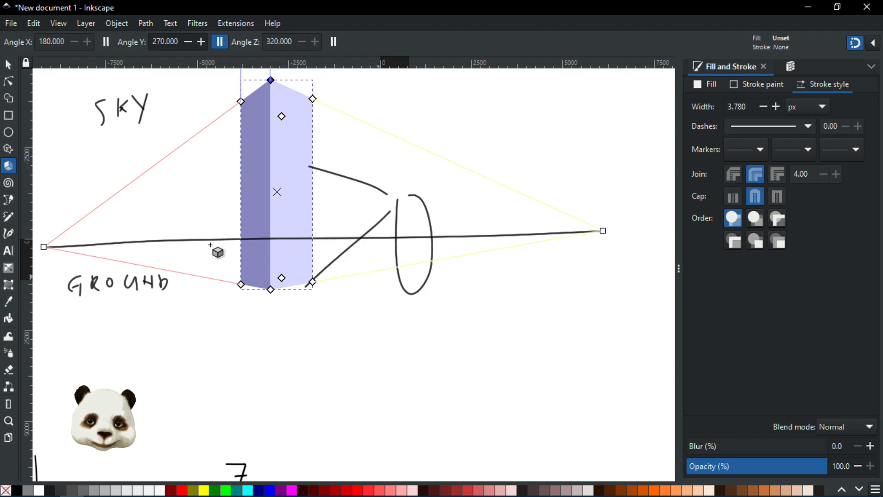
drag(270, 80, 270, 263)
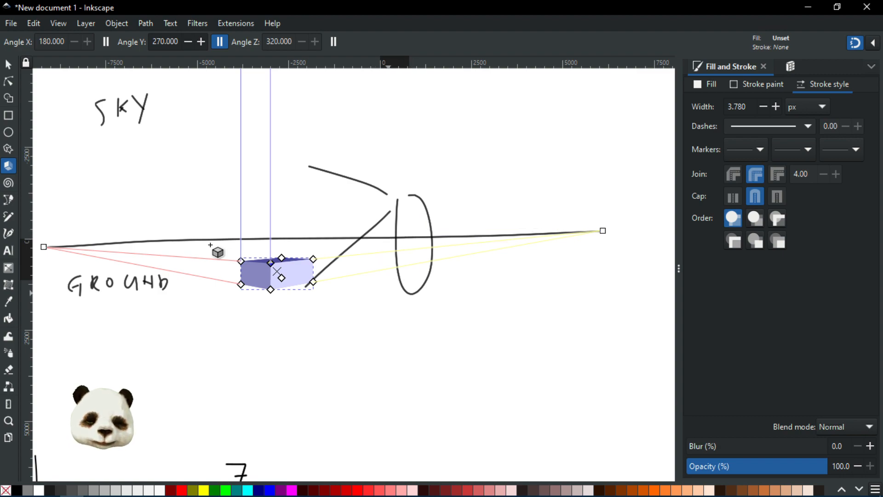
Turn off snapping and adjust the box's corners to make a wider, low box entirely below the horizon
drag(280, 276, 259, 249)
key(percent)
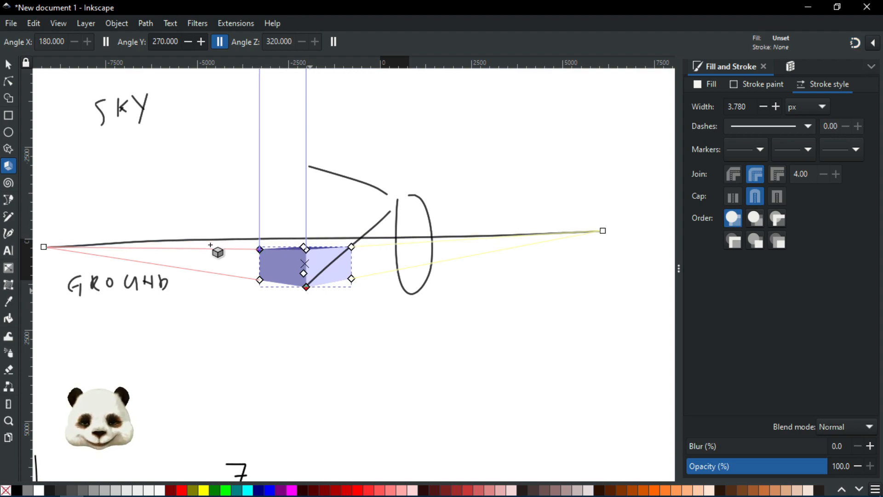
drag(305, 287, 305, 297)
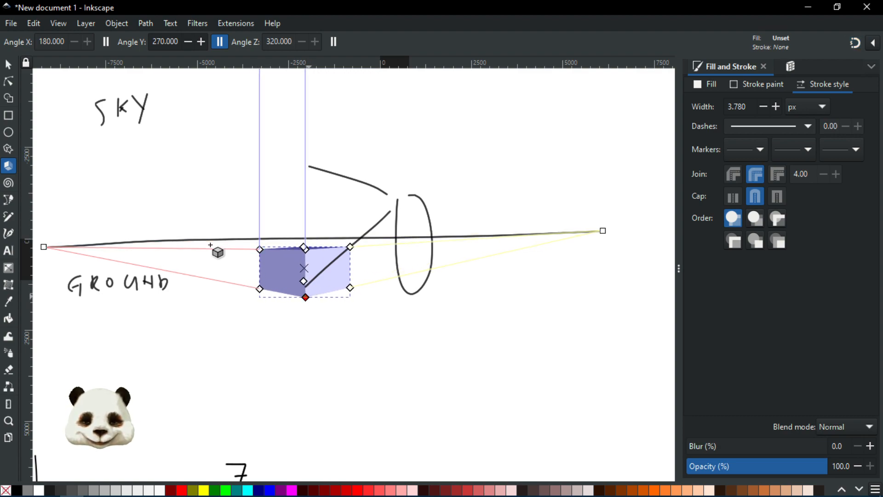
drag(304, 248, 304, 258)
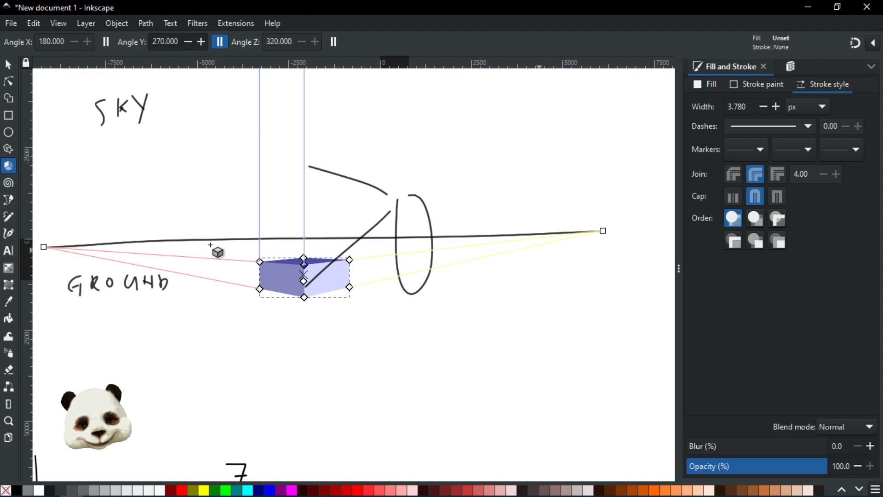
Draw a second, tall 3D box left of the low one, crossing the horizon and sharing its vanishing points
mouse_move(164, 158)
mouse_down()
mouse_move(211, 192)
mouse_move(207, 284)
mouse_up()
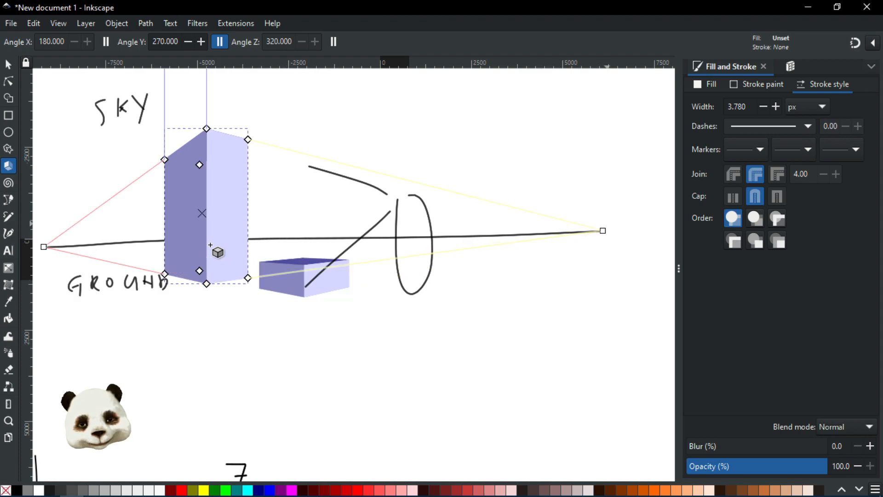
mouse_move(603, 230)
mouse_down()
mouse_move(574, 213)
mouse_move(356, 159)
mouse_move(274, 162)
mouse_move(534, 173)
mouse_move(532, 128)
mouse_move(569, 227)
mouse_move(601, 201)
mouse_move(578, 134)
mouse_move(578, 180)
mouse_move(603, 231)
mouse_up()
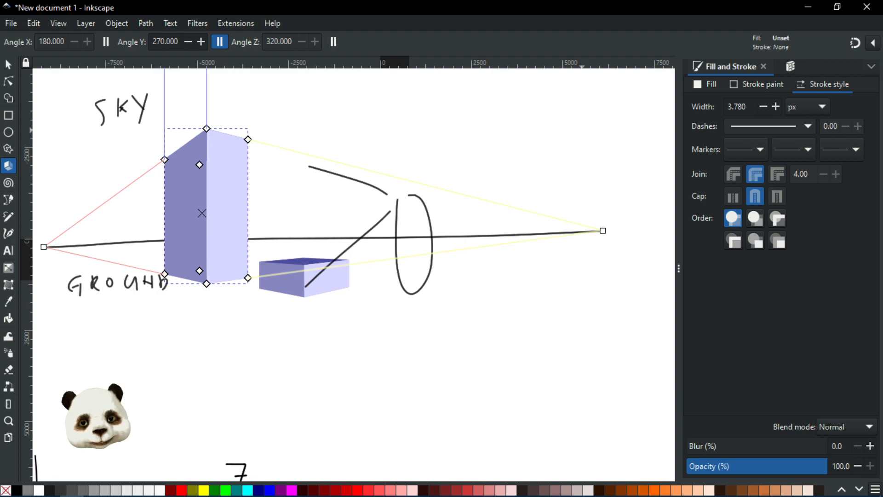
Open the Layers and Objects list and examine the individual face paths inside the low box's group g232
click(9, 64)
click(190, 188)
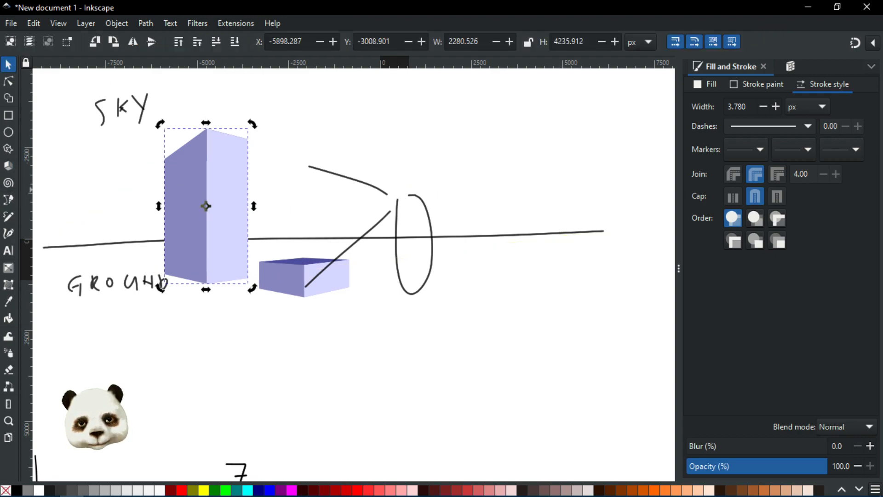
key(ctrl+shift+l)
drag(631, 77, 621, 65)
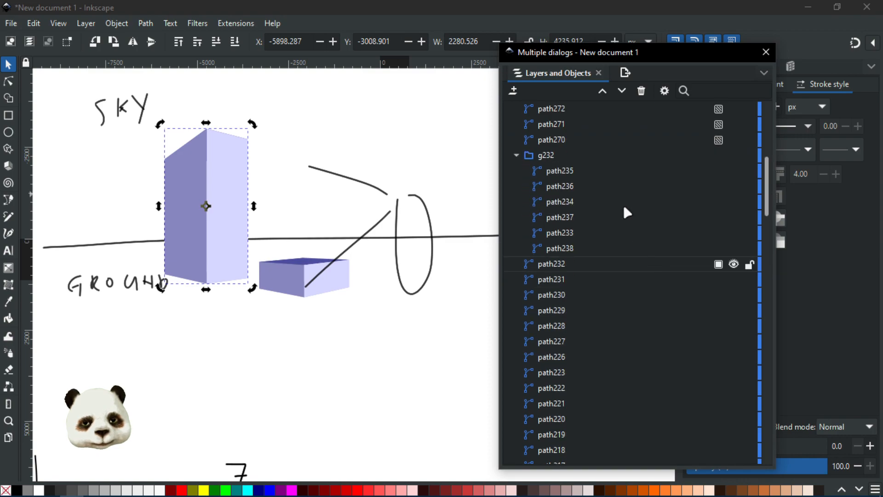
click(568, 152)
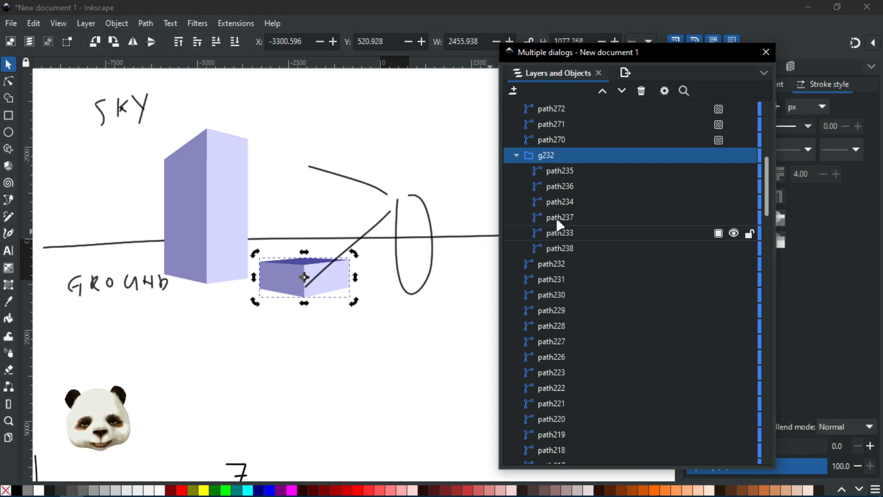
click(583, 173)
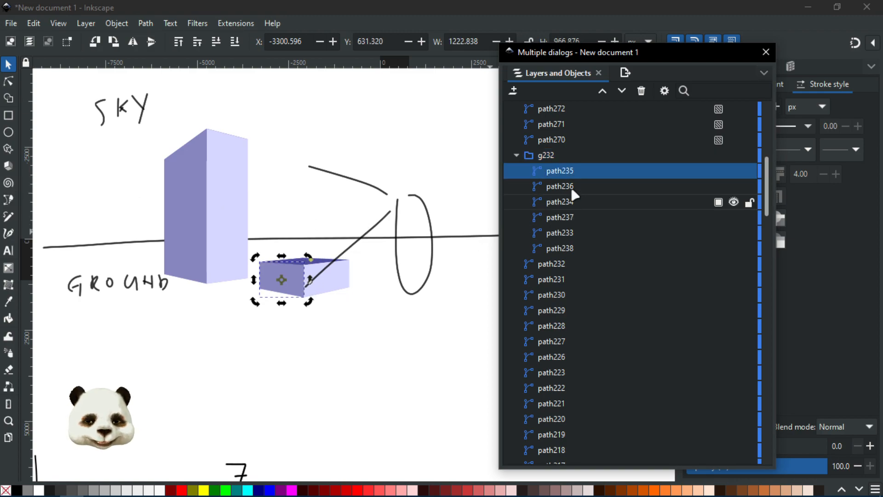
click(575, 189)
click(568, 203)
click(567, 219)
click(568, 249)
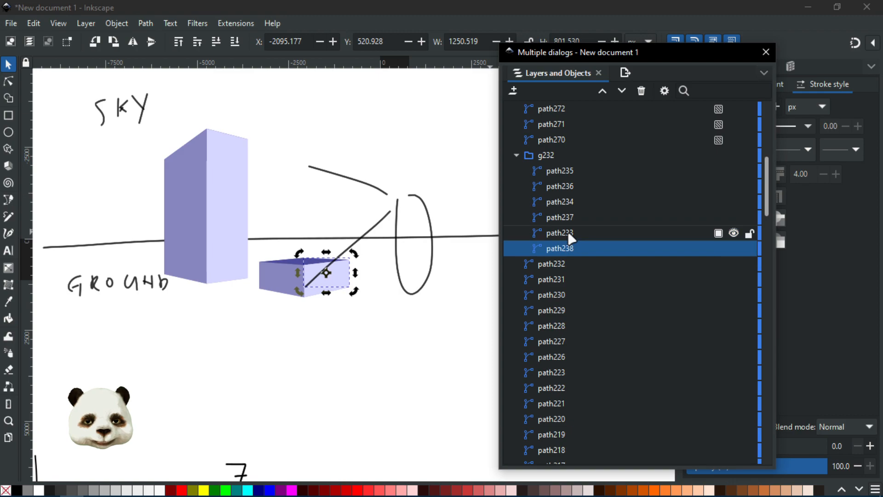
Select the low box's whole group g232 and close the Layers and Objects list
click(529, 155)
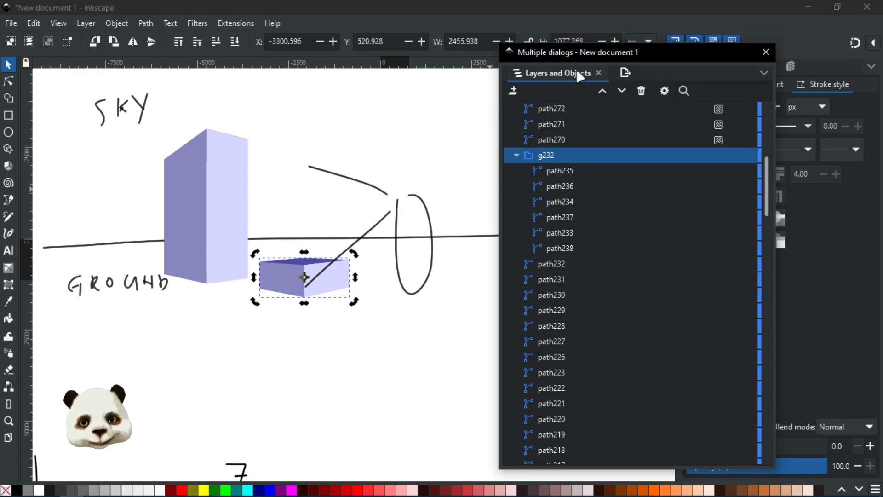
drag(586, 55, 881, 47)
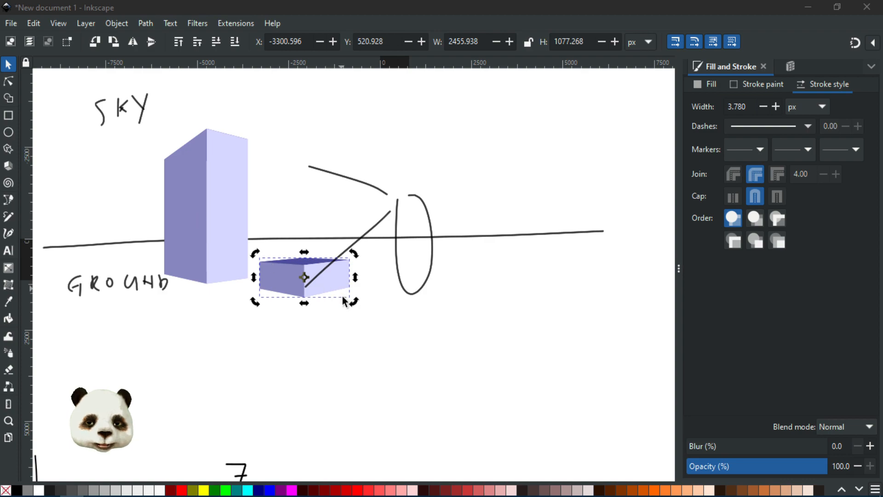
scroll(350, 303, down, 4)
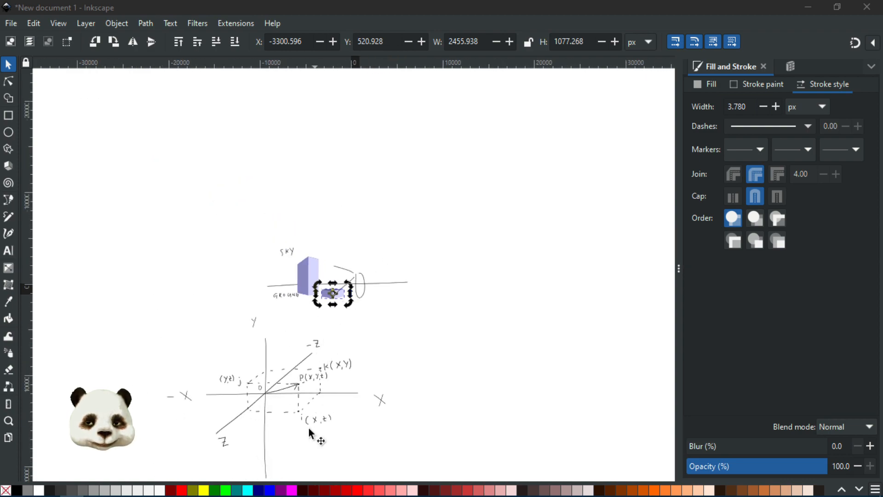
scroll(302, 310, up, 2)
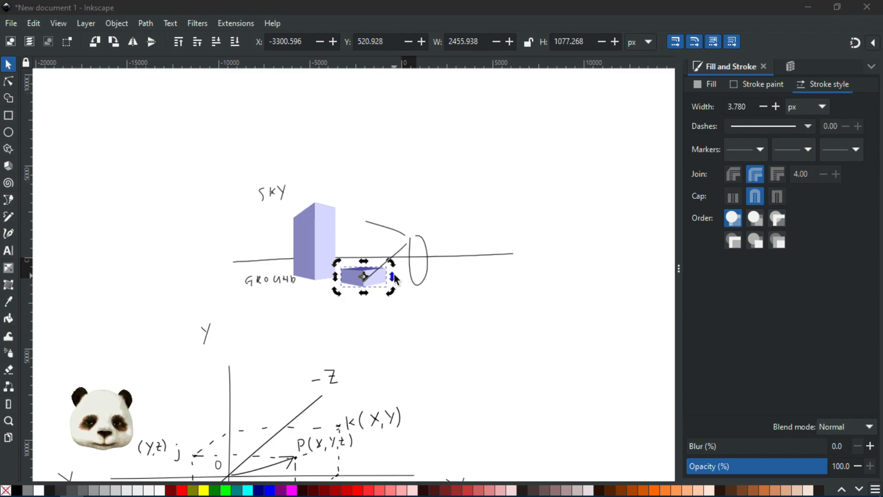
scroll(394, 272, up, 2)
scroll(396, 276, down, 1)
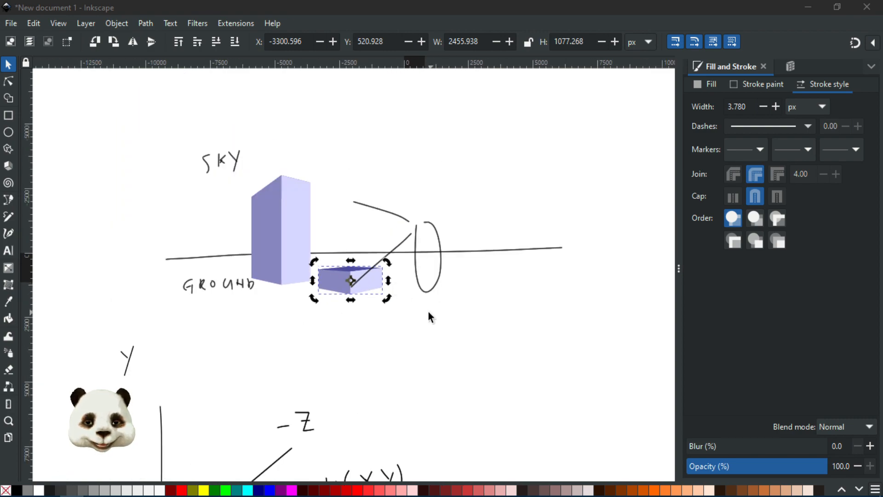
click(440, 14)
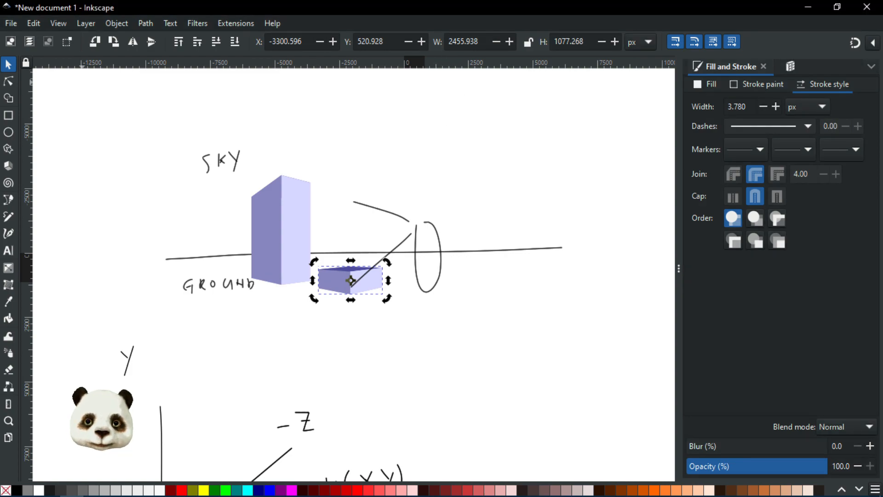
Open the document's grid settings, add a rectangular grid, and remove it again
click(11, 23)
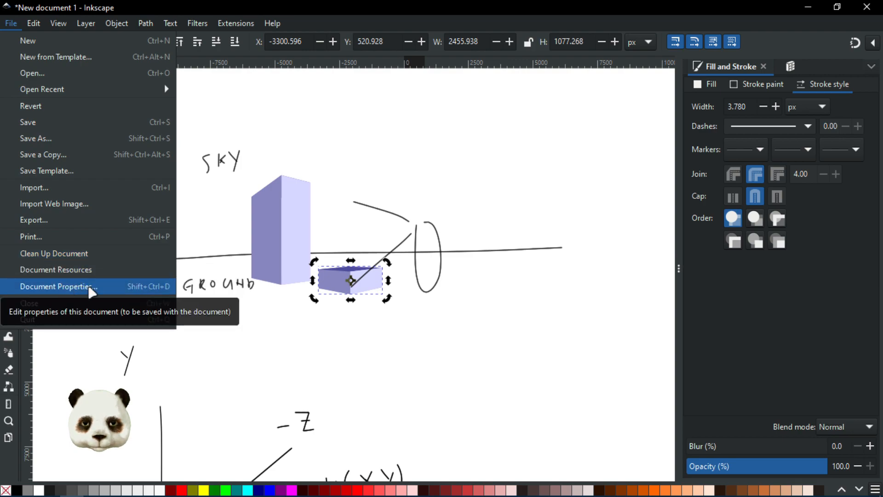
click(125, 289)
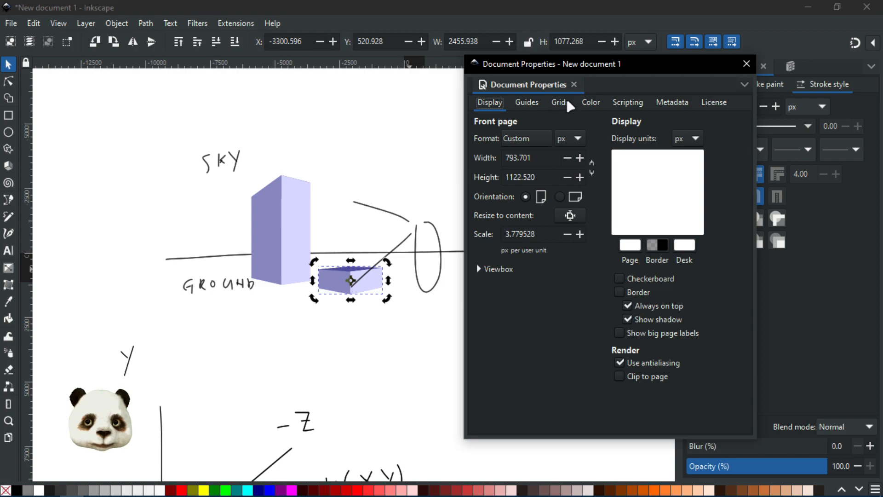
click(556, 104)
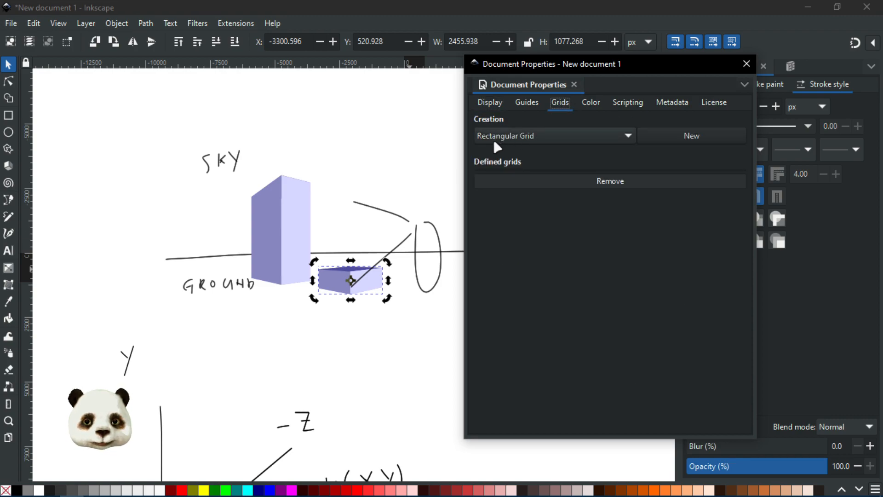
click(680, 141)
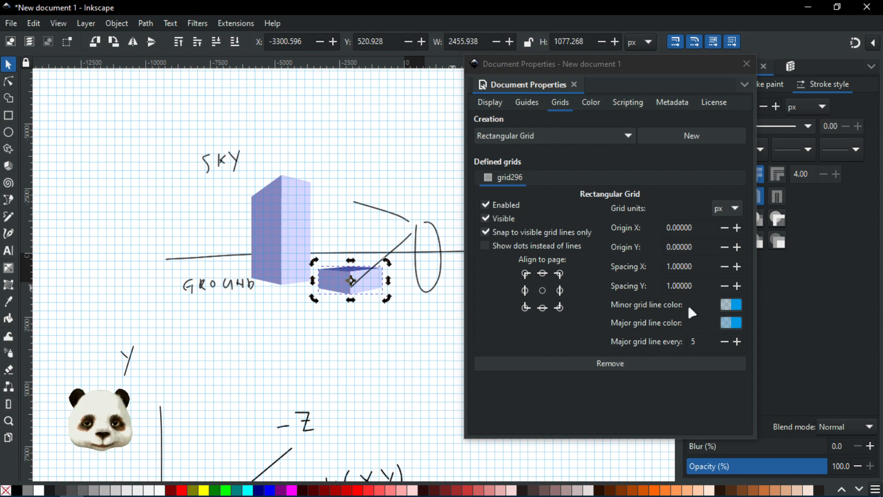
click(614, 366)
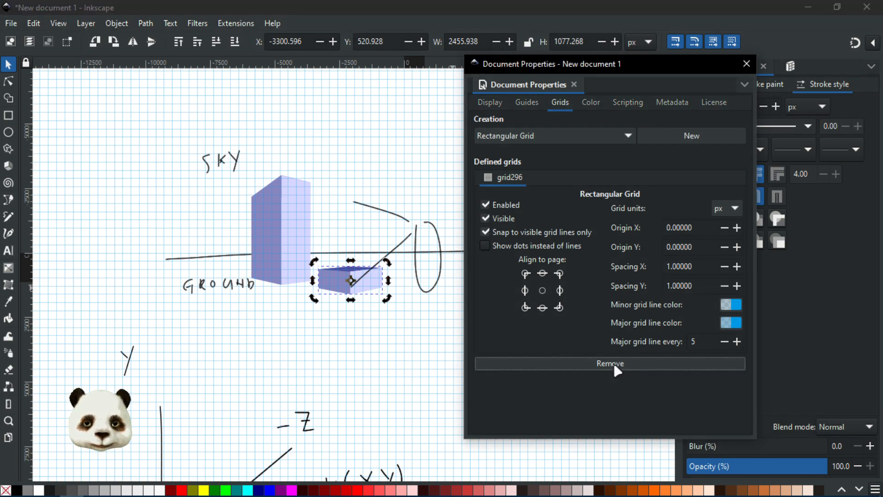
Add an axonometric grid to the document and close Document Properties
click(599, 137)
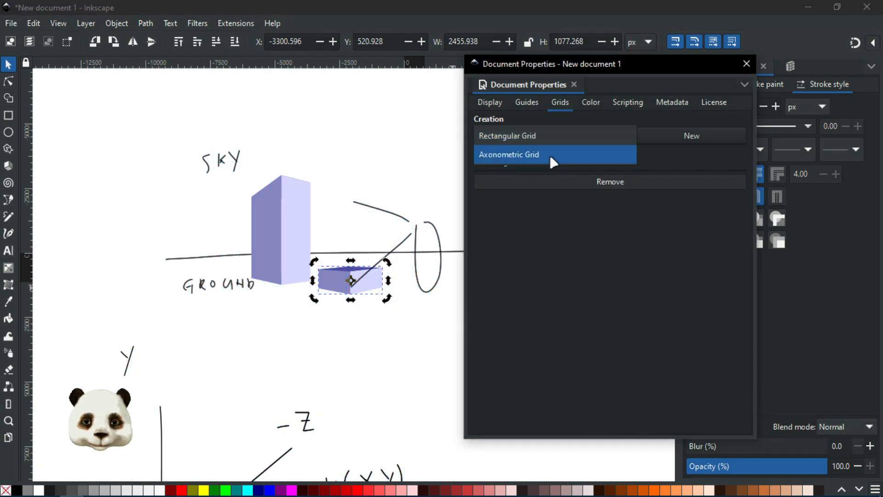
click(522, 156)
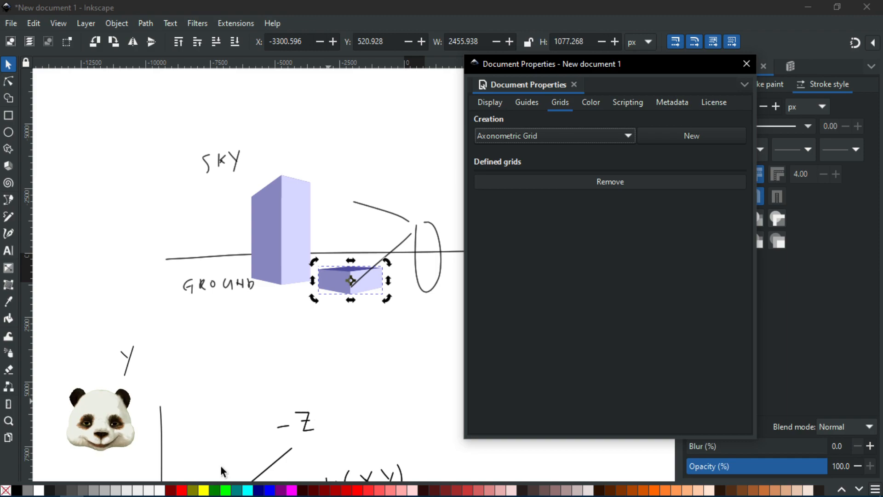
click(681, 133)
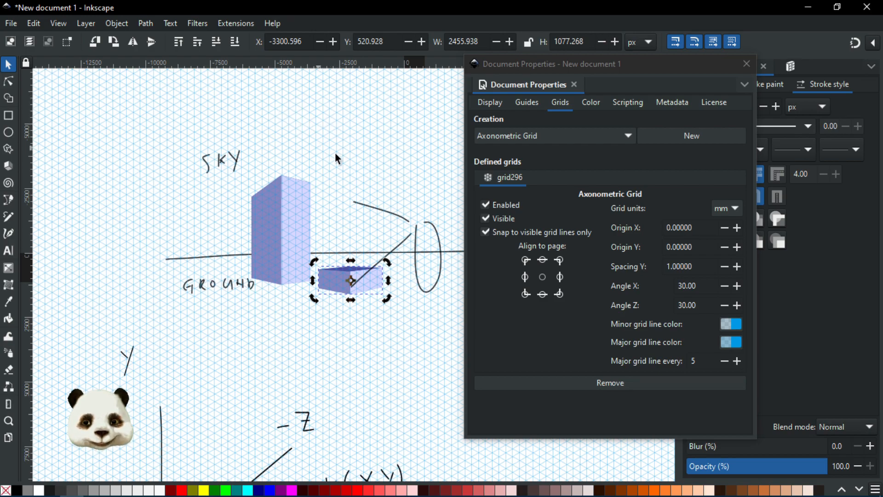
click(746, 67)
Turn on snapping and draw an unfilled Pen path right of the boxes, running diagonally up along the grid and then vertically
mouse_move(603, 266)
mouse_down()
mouse_move(357, 244)
mouse_move(343, 252)
mouse_up()
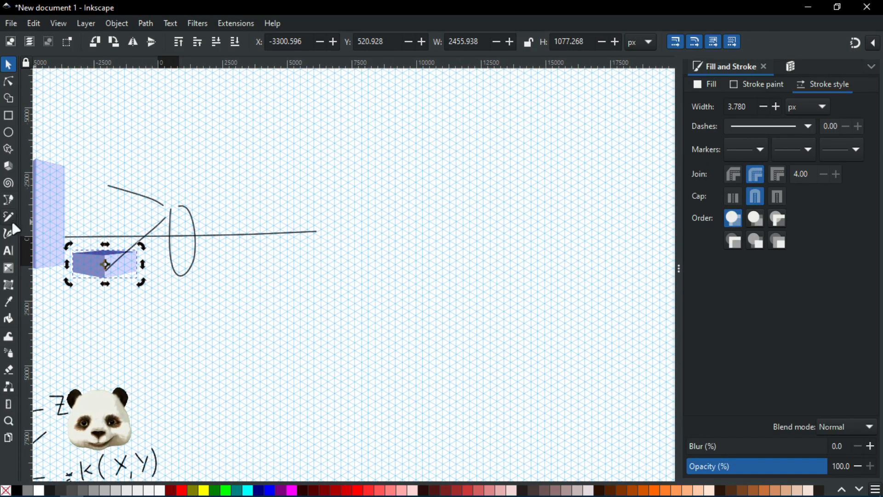
click(9, 199)
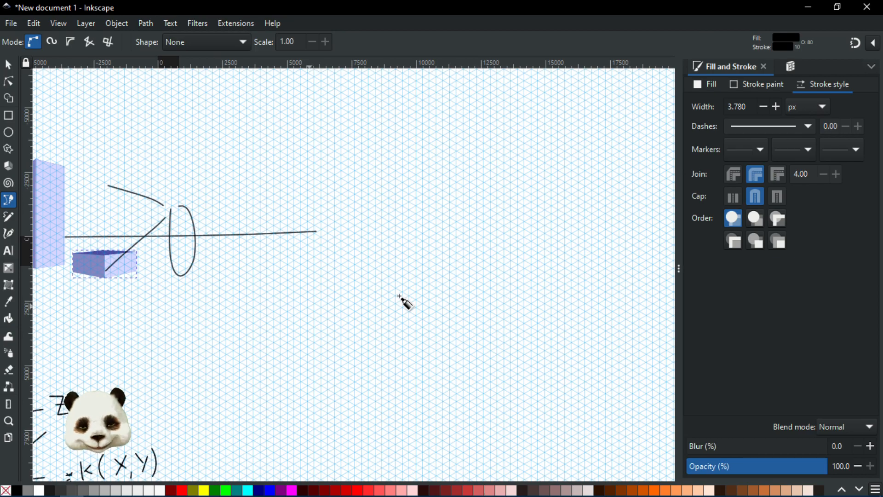
key(percent)
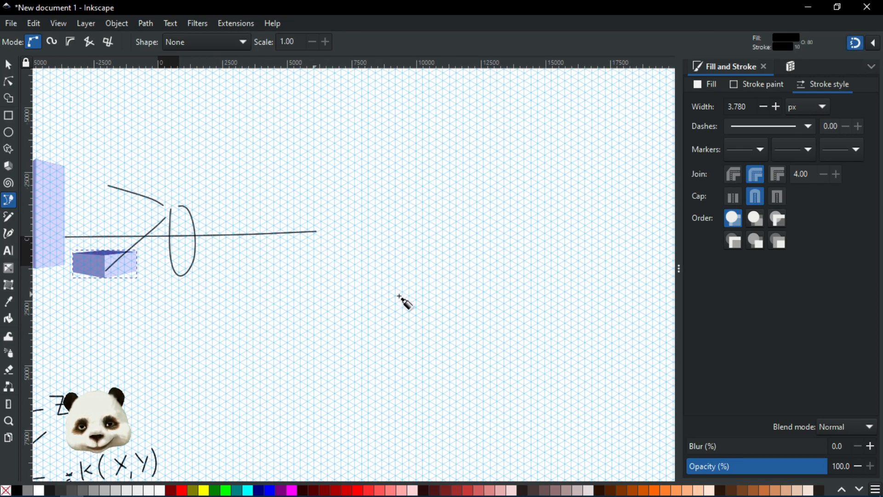
mouse_move(314, 295)
mouse_down()
mouse_move(315, 247)
mouse_move(322, 290)
mouse_move(410, 232)
mouse_move(438, 230)
mouse_move(443, 80)
mouse_up()
key(Return)
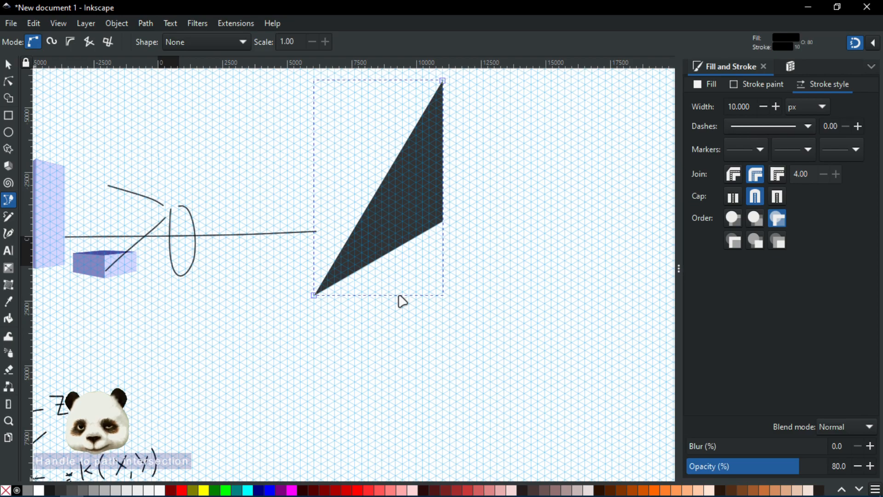
key(ctrl+z)
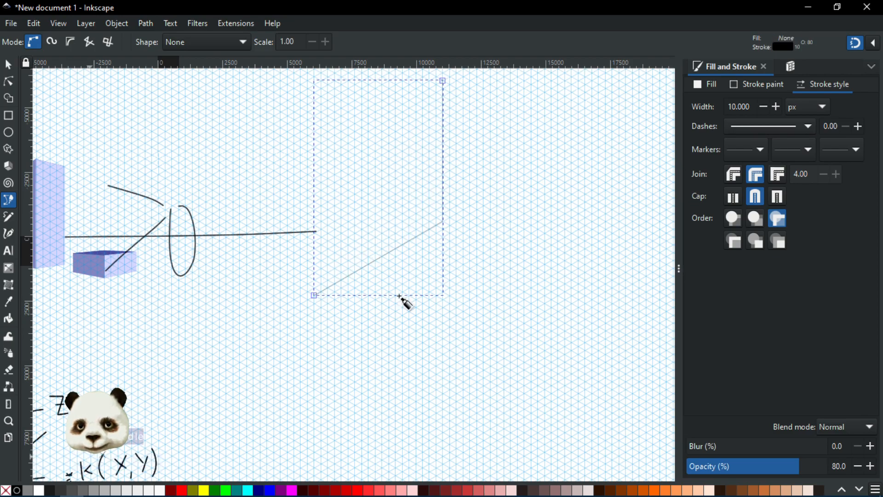
Draw a horizontal line about 6290 px long to the right from the path's corner, then deselect it
drag(442, 221, 611, 217)
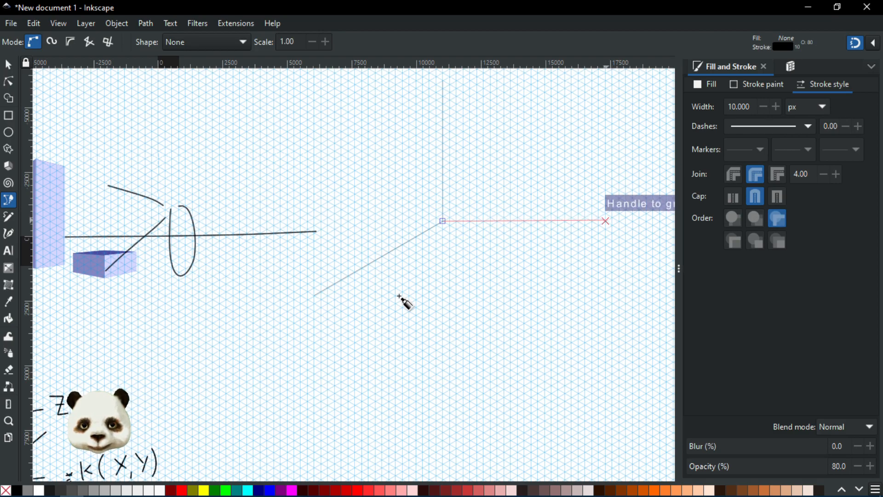
click(605, 221)
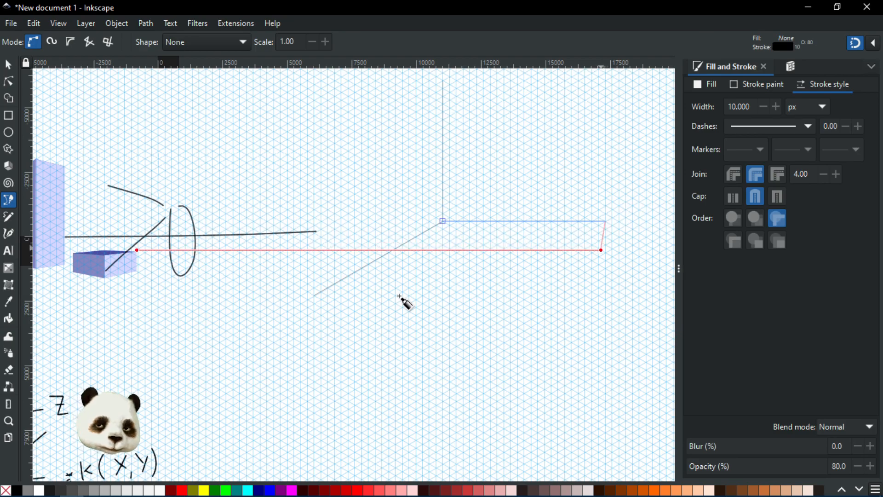
key(Return)
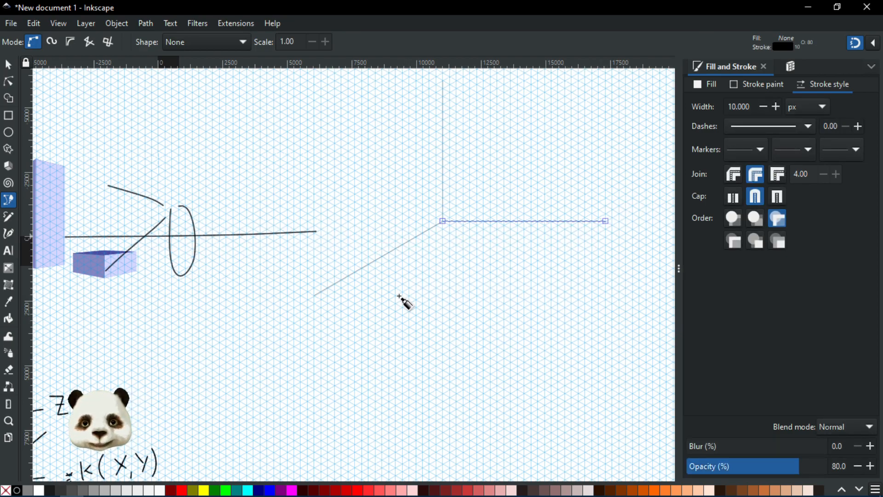
key(s)
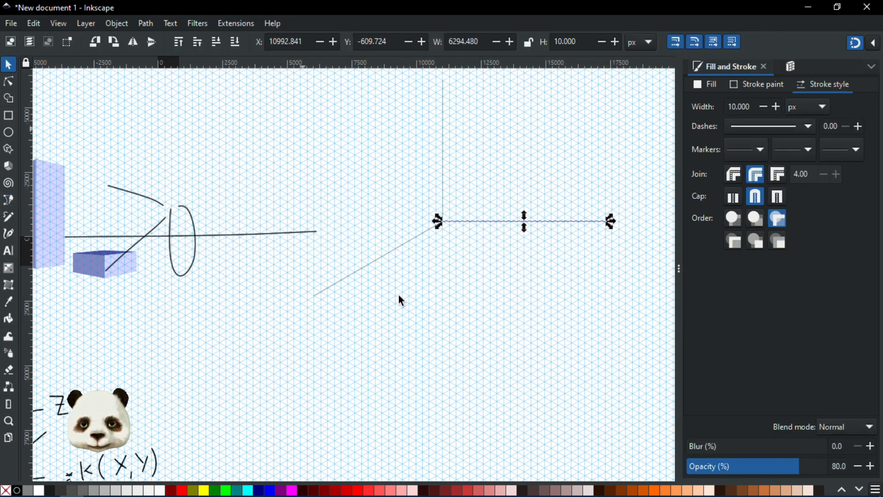
click(398, 296)
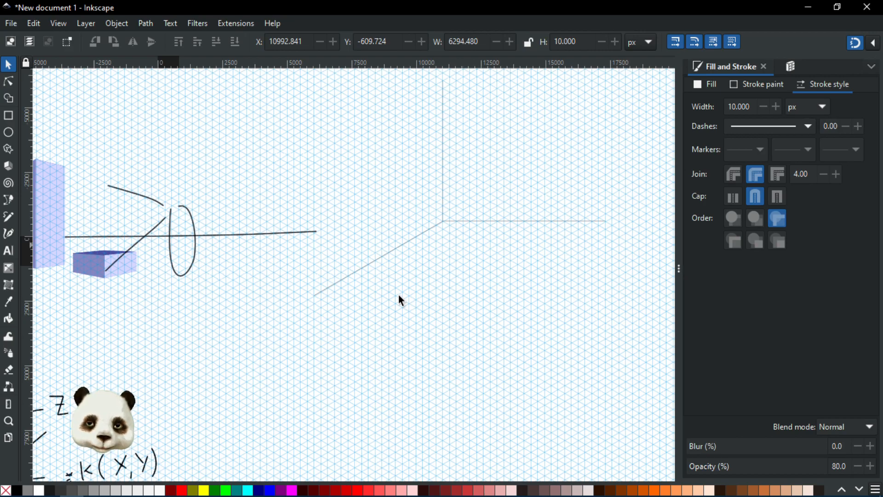
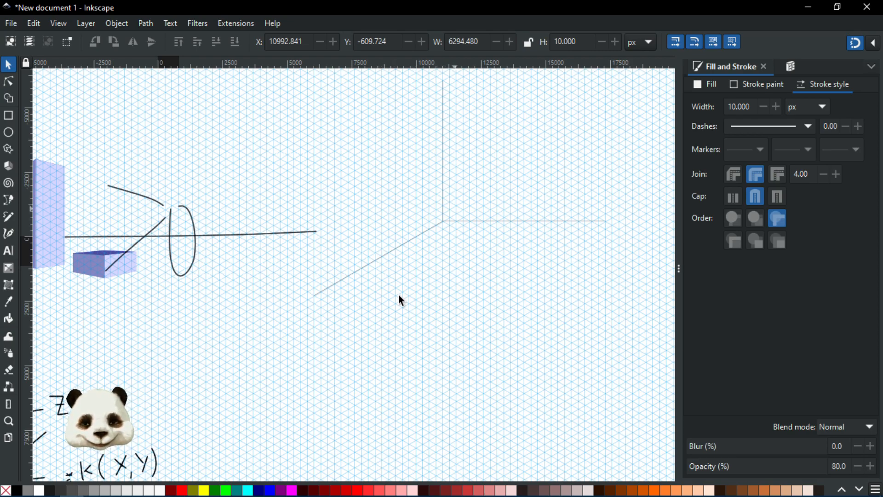
Draw a new 3D box over the corner where the three axis lines meet
scroll(464, 289, up, 3)
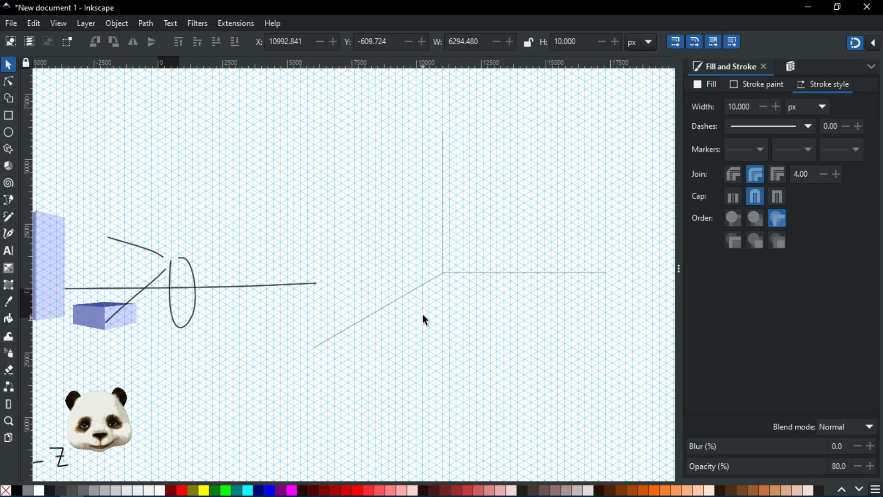
scroll(419, 300, up, 2)
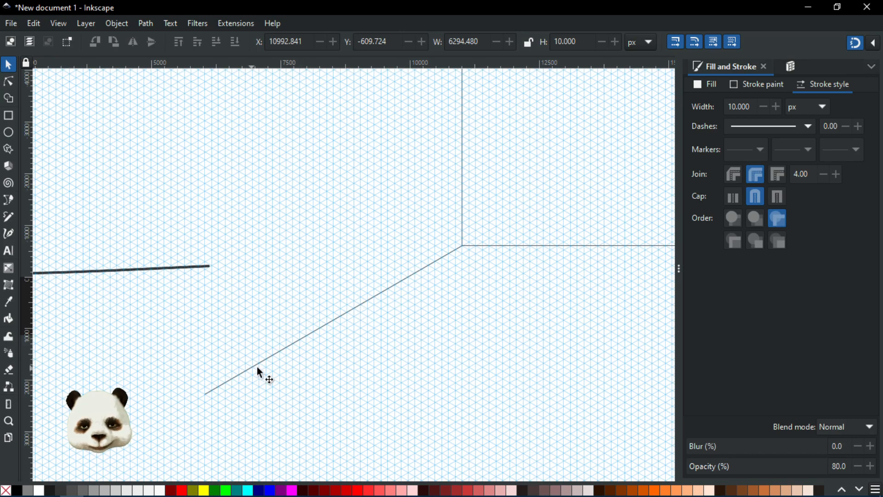
scroll(470, 248, down, 2)
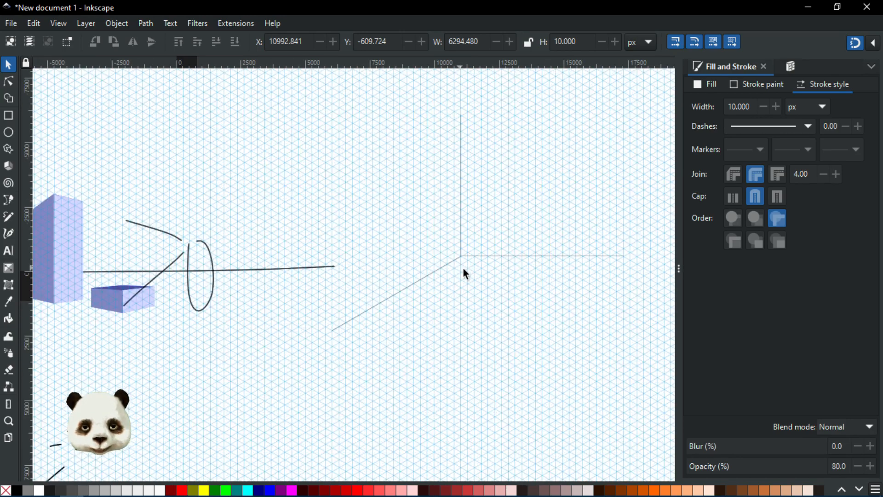
drag(449, 284, 413, 298)
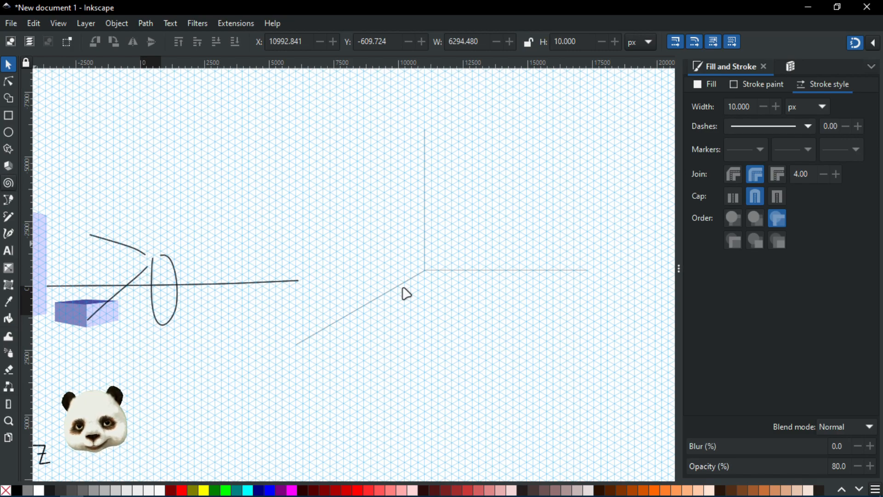
key(x)
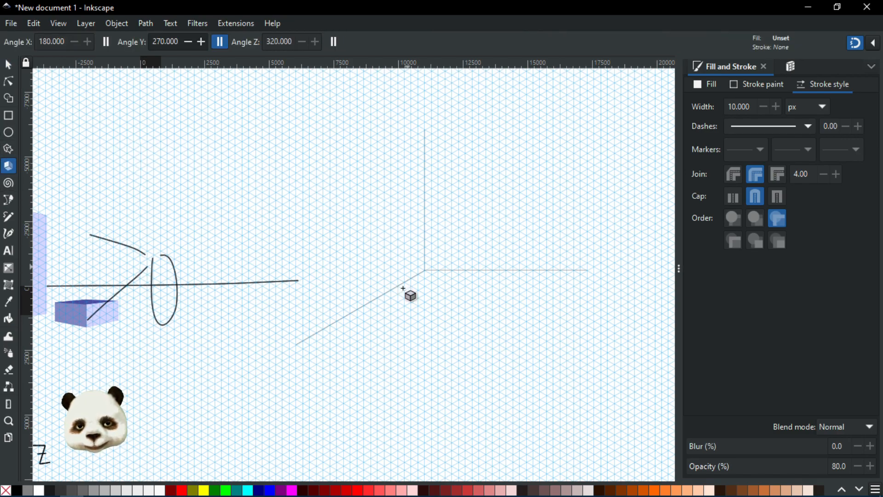
drag(403, 289, 403, 288)
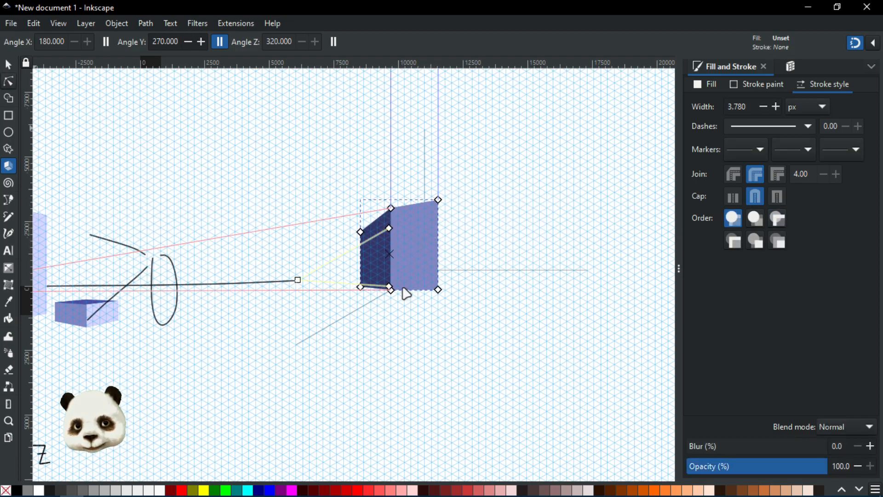
Move one vanishing point to the right end of the horizontal axis line and shift the opposite one right, near the GROUND label
drag(297, 280, 588, 270)
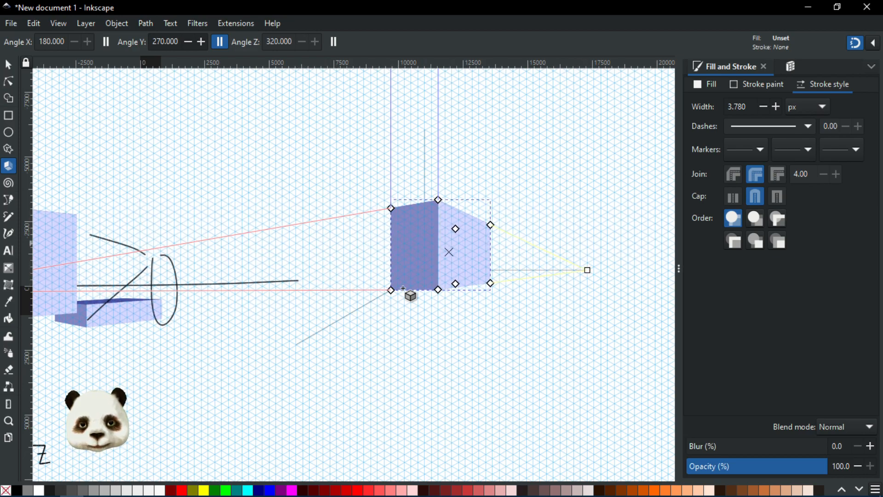
scroll(403, 288, down, 2)
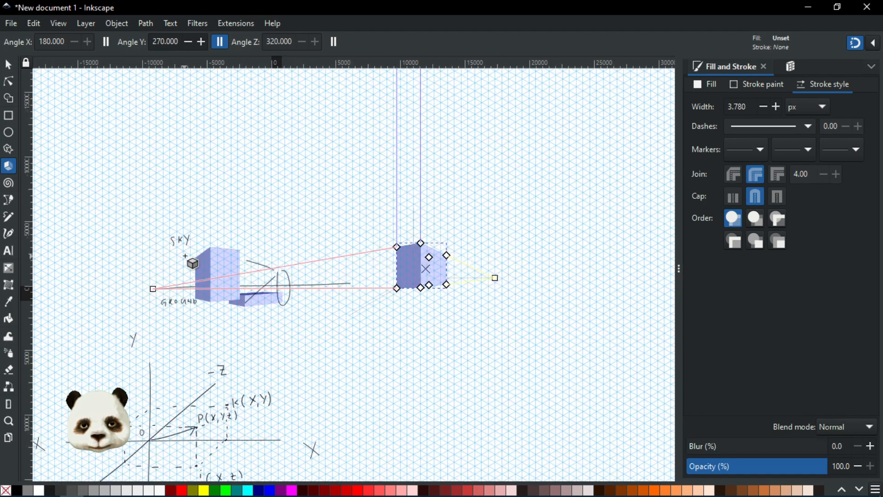
drag(153, 289, 203, 294)
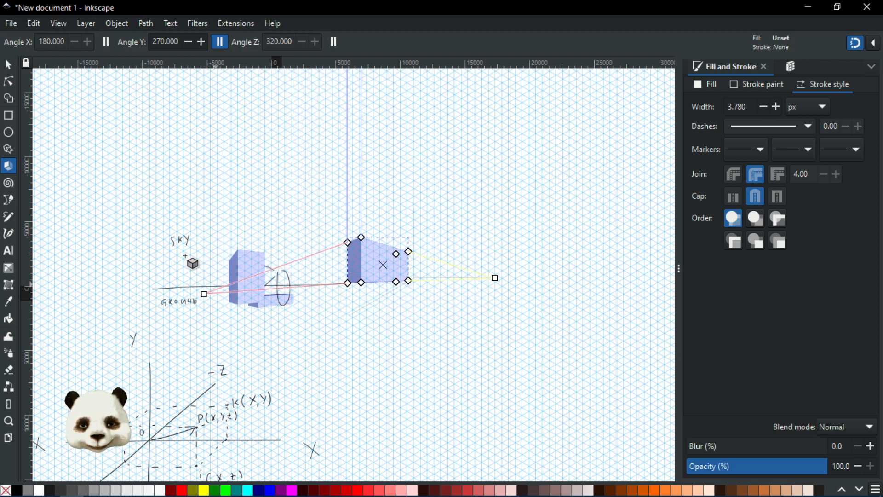
Select all three 3D boxes on the canvas and delete them
click(8, 65)
shift+click(258, 273)
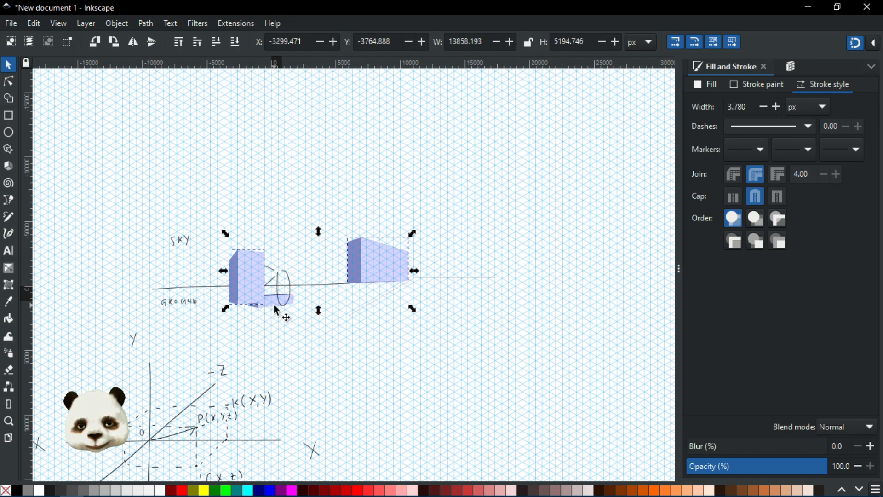
shift+click(287, 296)
key(Delete)
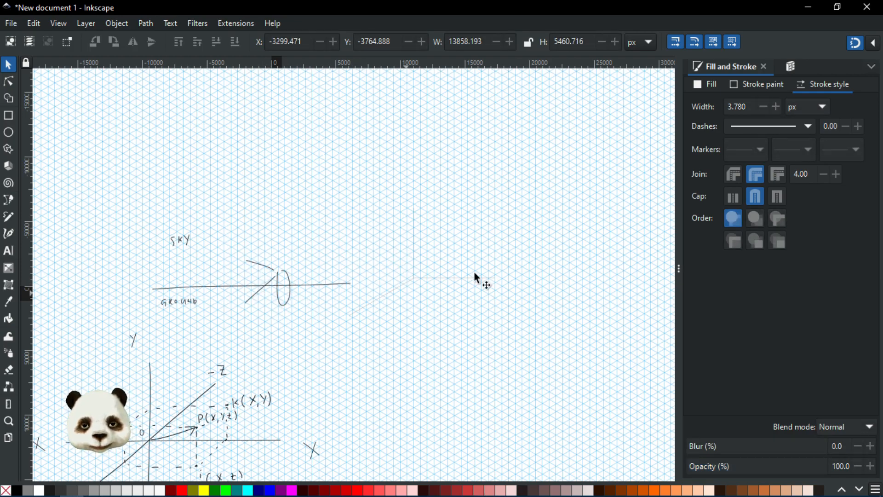
Draw a new 3D box across the horizontal axis line, just right of the vertical axis line
scroll(464, 276, up, 3)
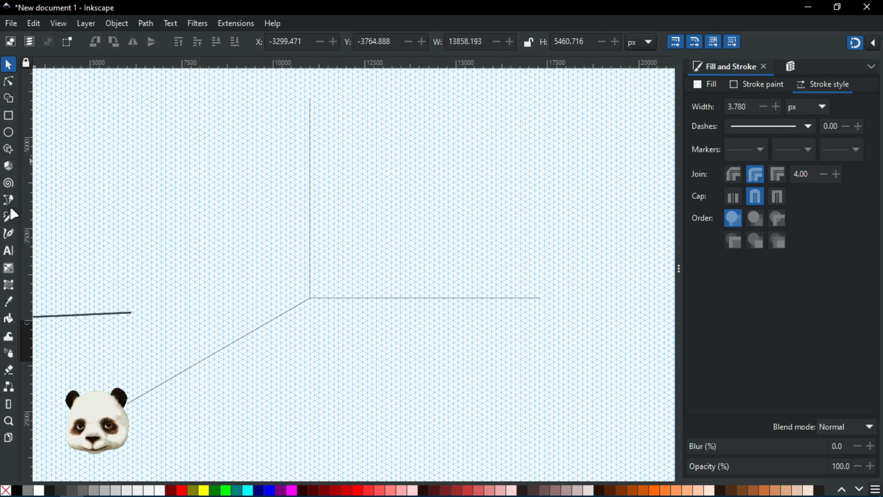
click(7, 168)
drag(325, 178, 454, 336)
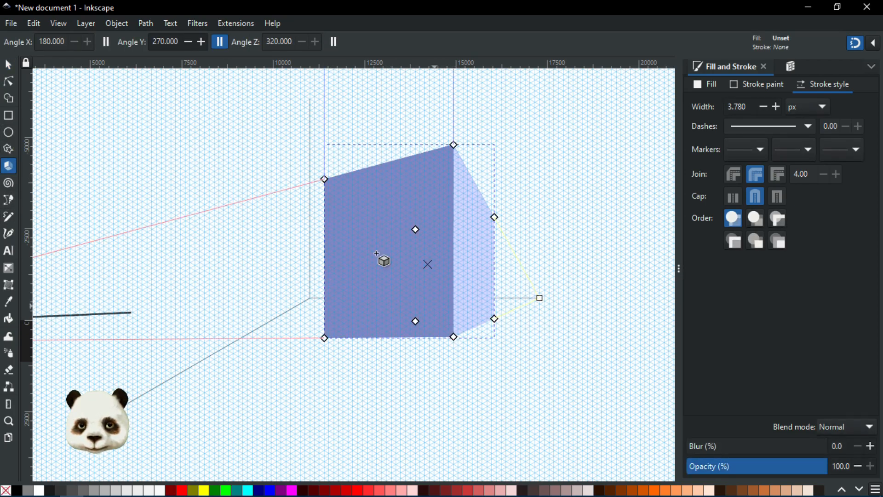
Move the vanishing point near the GROUND label onto the corner where the three axis lines meet
scroll(404, 262, down, 2)
drag(300, 258, 509, 286)
scroll(510, 287, right, 2)
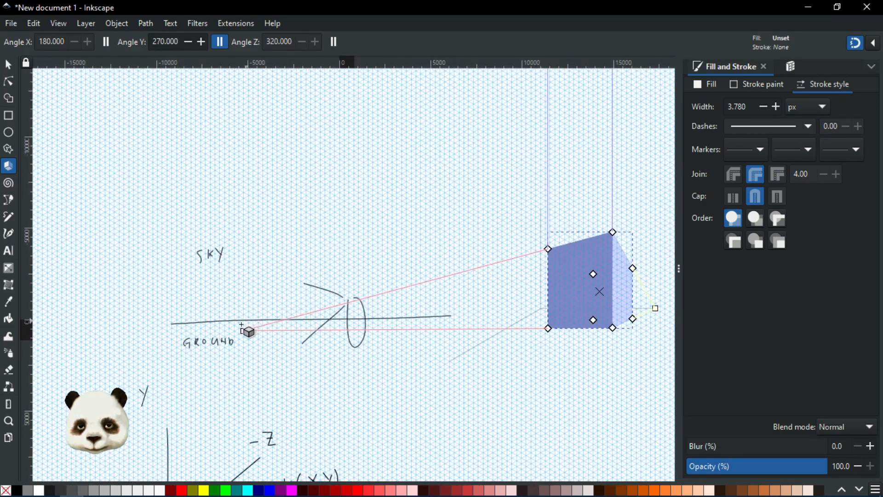
drag(247, 332, 534, 311)
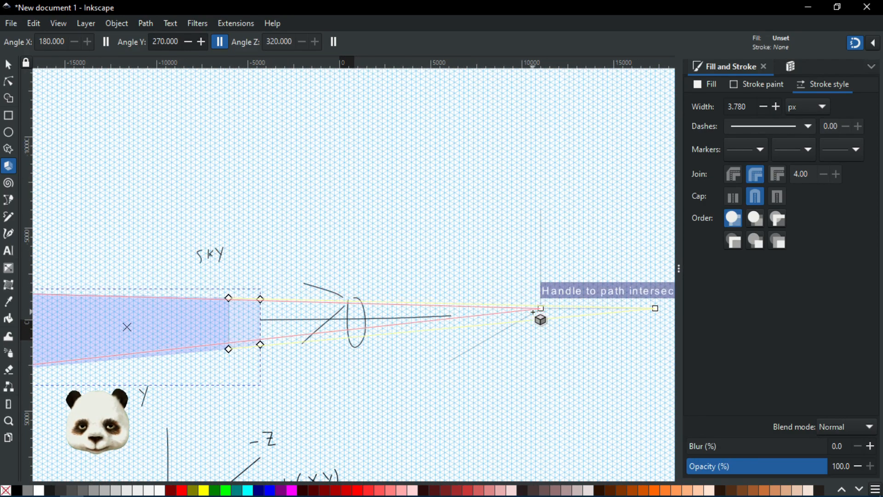
scroll(479, 338, down, 2)
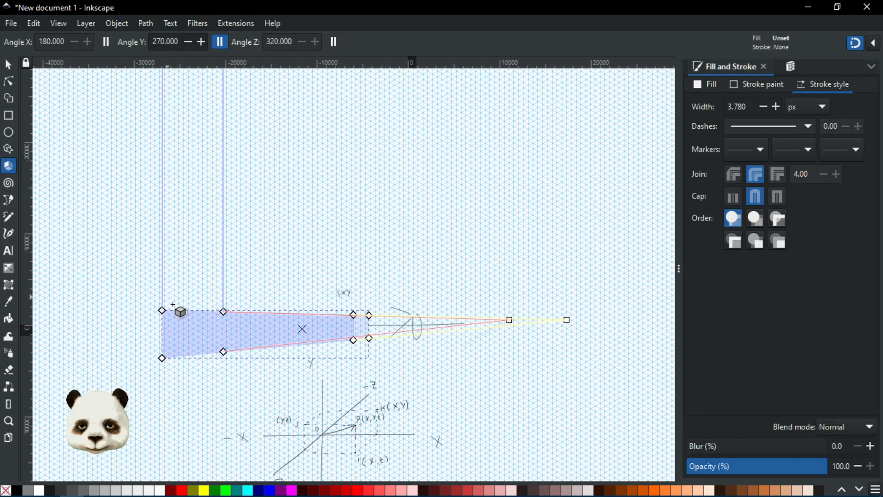
Shrink the stretched box by its corners so it sits between the eye sketch and the axis corner
drag(161, 311, 317, 295)
drag(224, 283, 468, 303)
drag(317, 243, 433, 285)
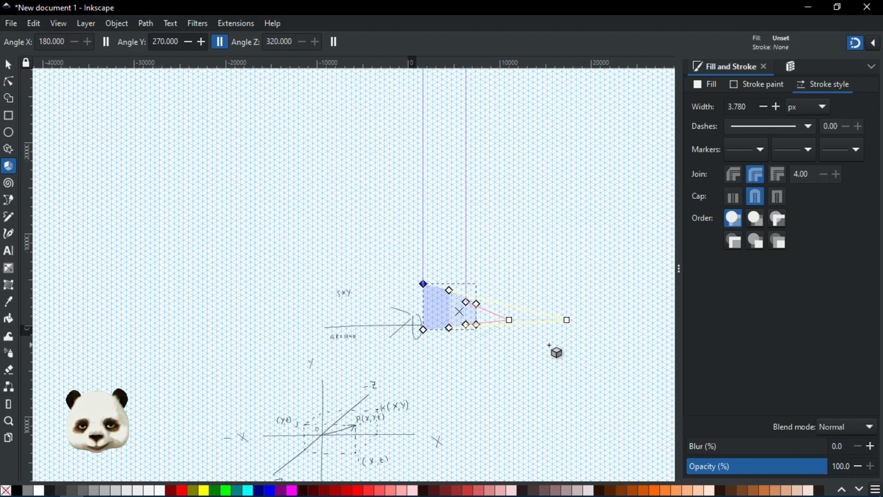
Stretch the box along the horizontal axis line and reshape its corners until it straddles the vertical axis line
scroll(554, 351, up, 3)
drag(276, 207, 505, 259)
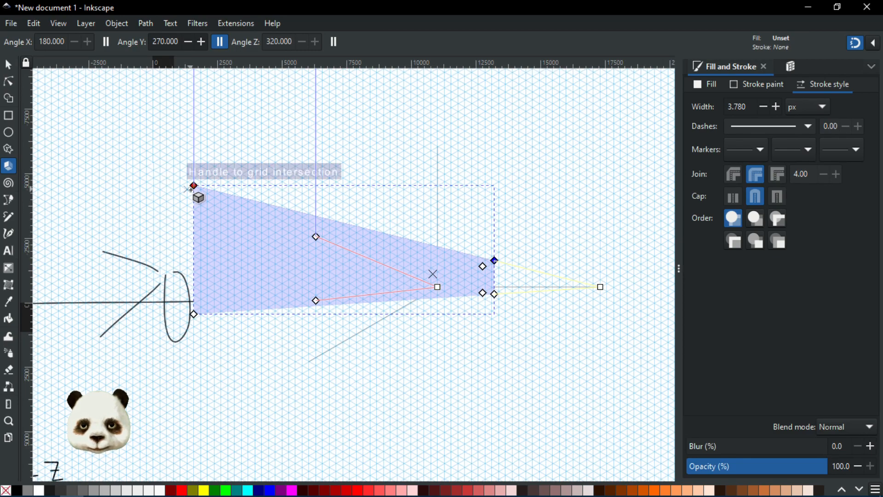
drag(195, 188, 399, 246)
drag(296, 185, 411, 216)
drag(373, 120, 370, 194)
mouse_move(410, 250)
mouse_down()
mouse_move(453, 253)
mouse_move(423, 251)
mouse_up()
drag(398, 293, 526, 290)
drag(370, 141, 416, 173)
Move the vanishing point from the axis corner out to the left and extend the box leftward by its corners
scroll(655, 319, up, 2)
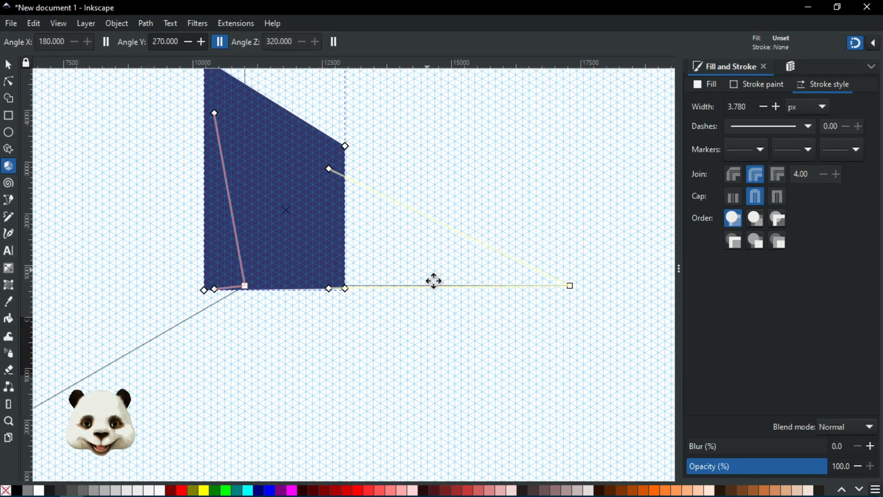
drag(433, 281, 468, 323)
drag(248, 156, 212, 180)
drag(279, 328, 158, 313)
mouse_move(126, 227)
mouse_down()
mouse_move(153, 224)
mouse_move(138, 224)
mouse_up()
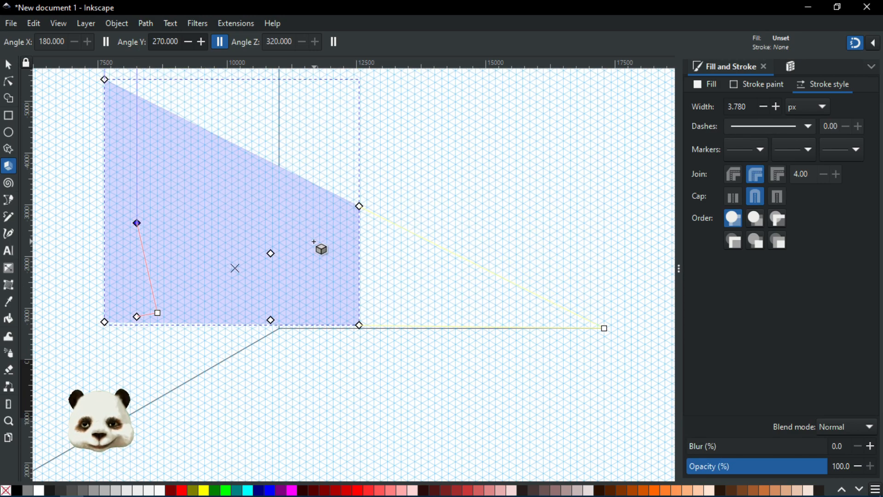
Narrow the box to a slim column left of the vertical axis line and widen it back toward that line
scroll(314, 242, down, 1)
drag(347, 217, 211, 140)
drag(213, 142, 180, 150)
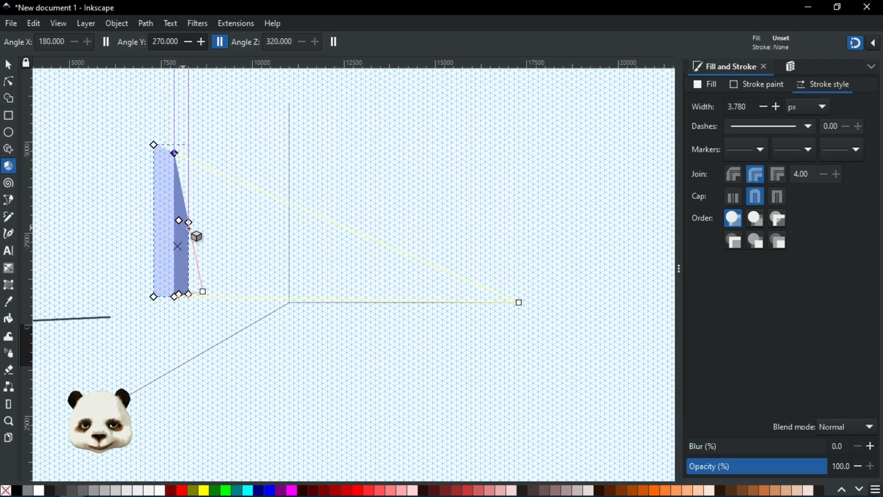
mouse_move(190, 223)
mouse_down()
mouse_move(150, 210)
mouse_move(189, 223)
mouse_up()
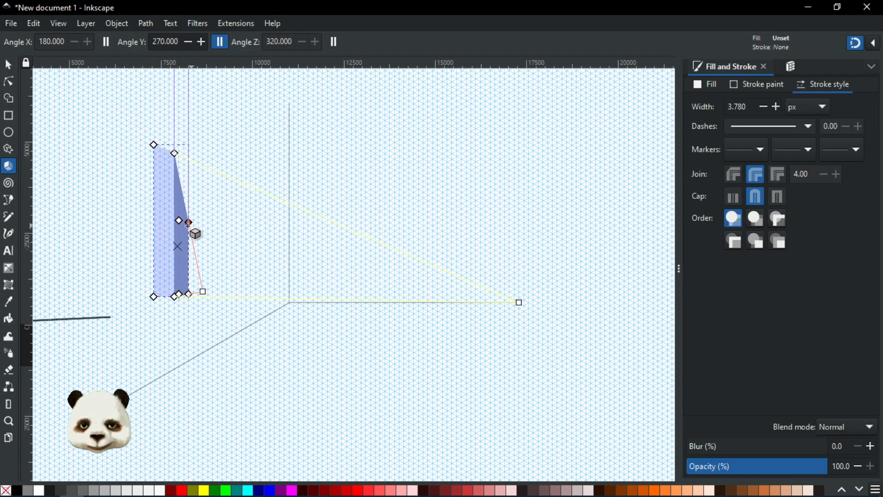
drag(207, 226, 246, 236)
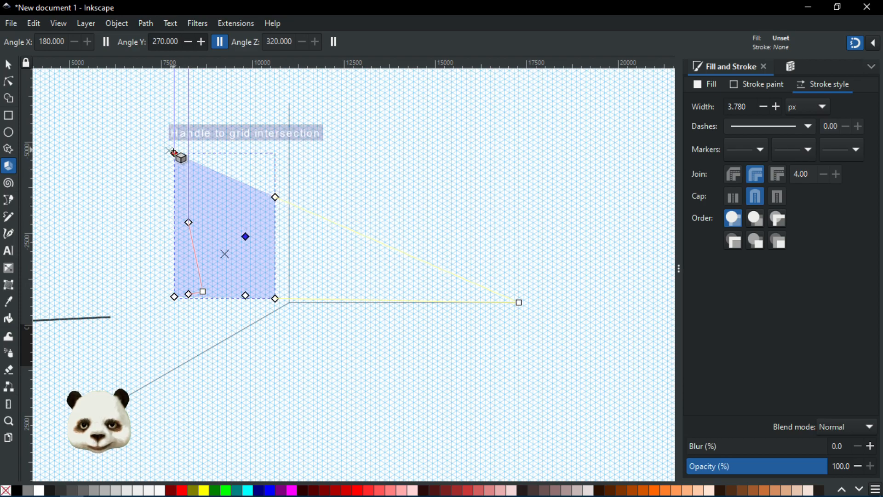
drag(174, 152, 179, 189)
Bring the left vanishing point back onto the axis corner and reshape the box to rest above the horizontal axis line
drag(188, 293, 367, 300)
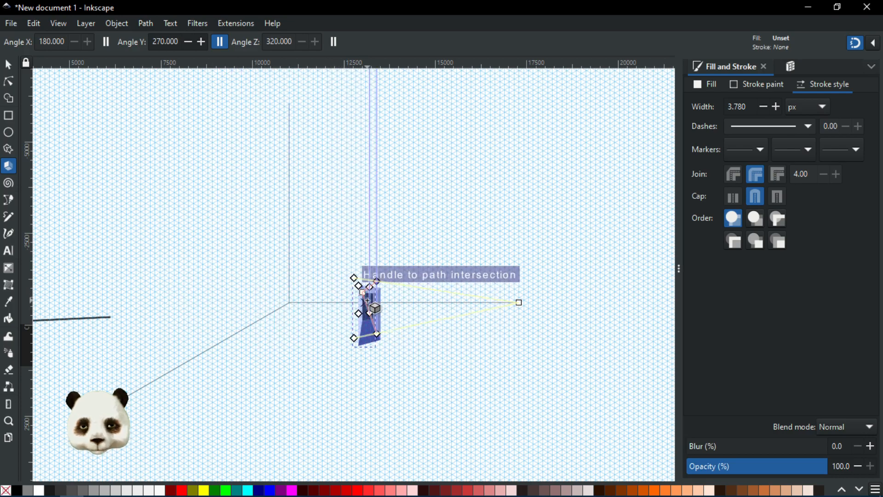
scroll(415, 320, up, 2)
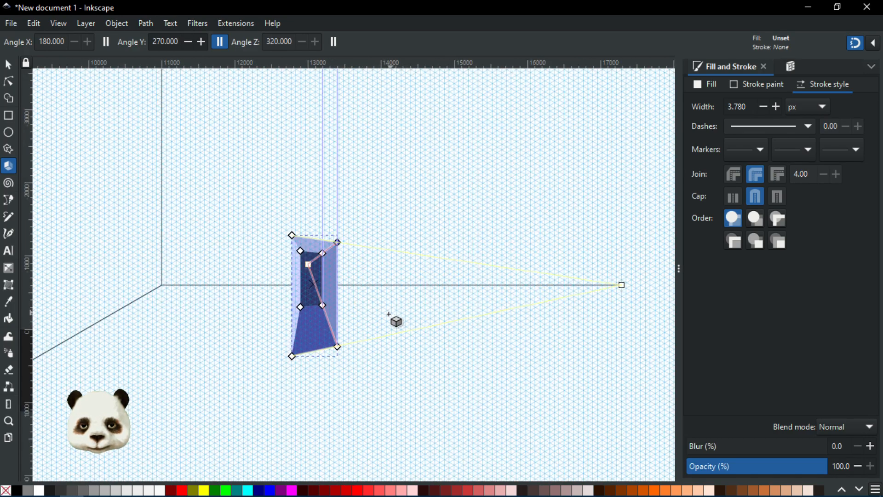
drag(308, 254, 205, 282)
drag(205, 429, 229, 153)
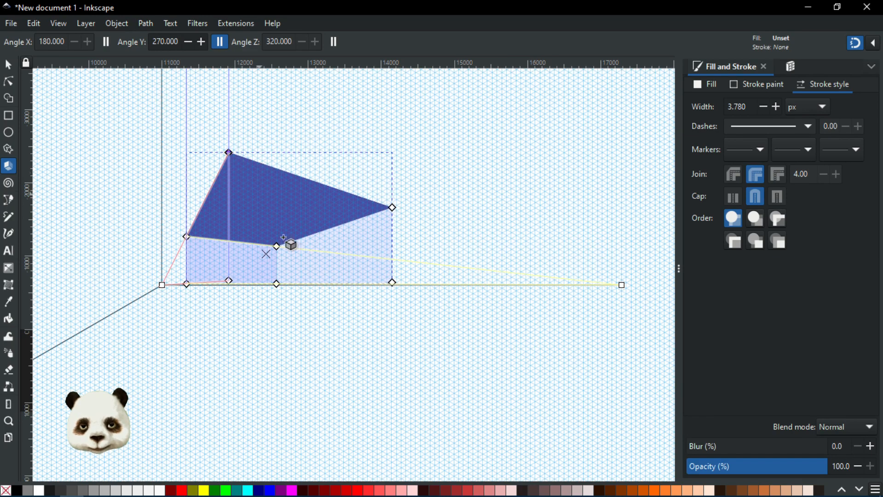
drag(276, 245, 247, 241)
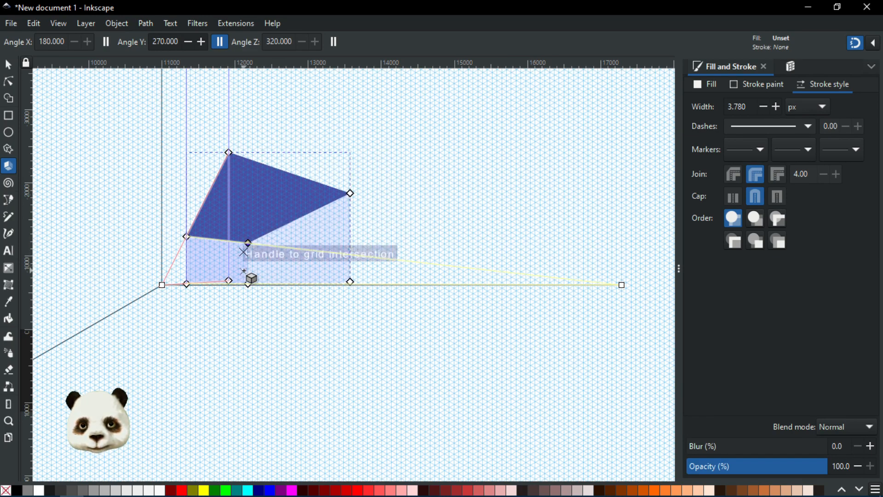
Shift the vanishing point left of the axis corner and reshape the box so it spans the vertical axis line
scroll(471, 333, down, 1)
scroll(438, 344, left, 5)
drag(416, 333, 293, 317)
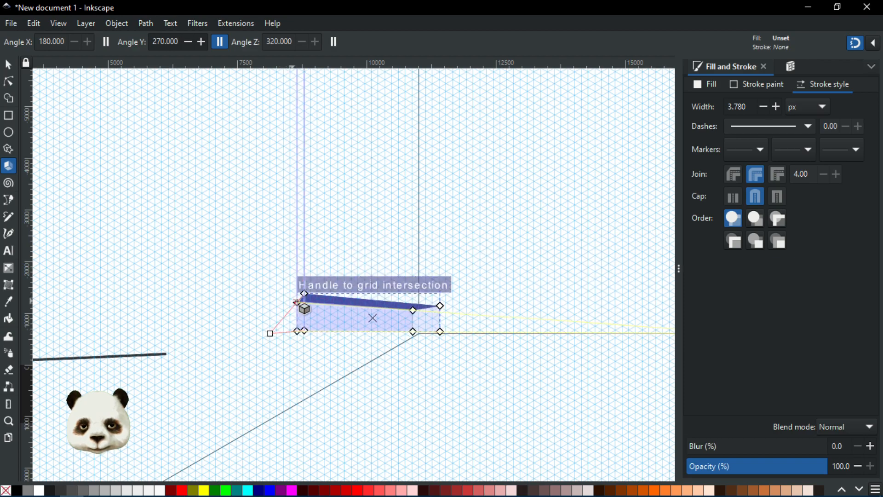
mouse_move(293, 305)
mouse_down()
mouse_move(277, 295)
mouse_move(288, 298)
mouse_up()
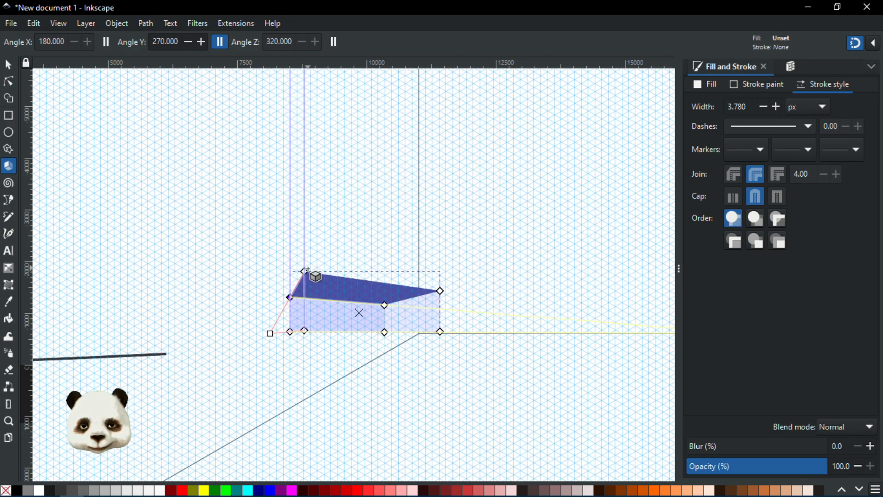
drag(328, 261, 296, 262)
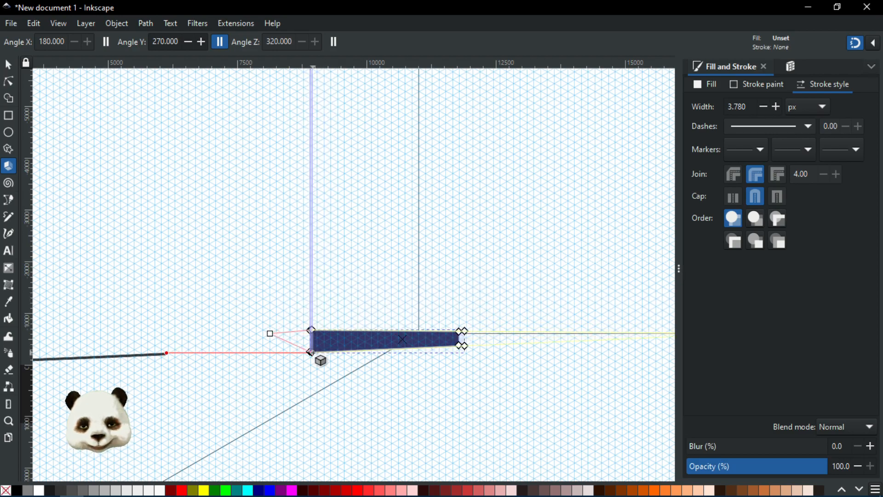
drag(341, 366, 406, 250)
Align the box's middle vertical edge with the vertical axis line and raise its base above the horizontal axis line
scroll(407, 258, down, 2)
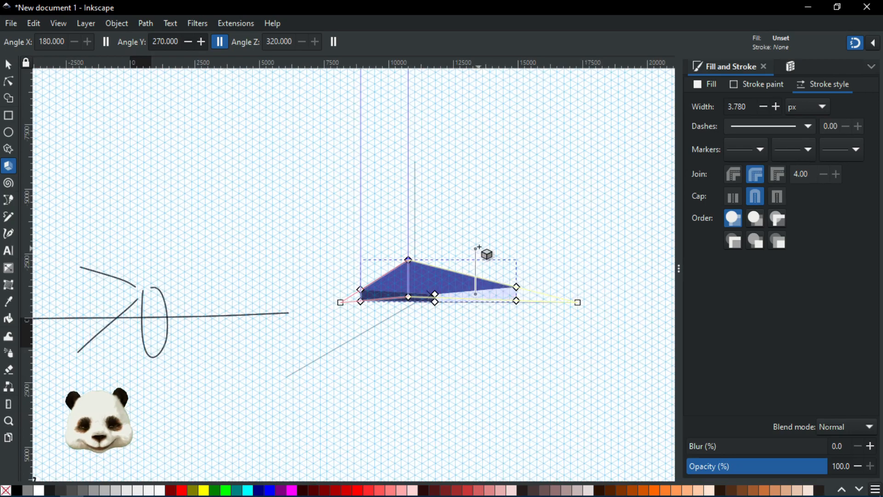
scroll(474, 271, up, 3)
scroll(414, 316, down, 1)
scroll(416, 312, up, 3)
scroll(343, 325, down, 1)
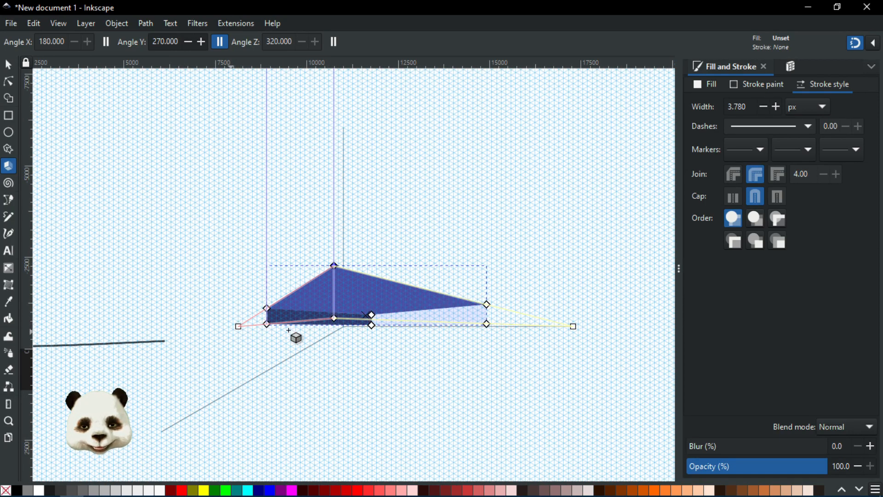
scroll(289, 330, up, 1)
scroll(466, 339, up, 1)
scroll(393, 338, down, 1)
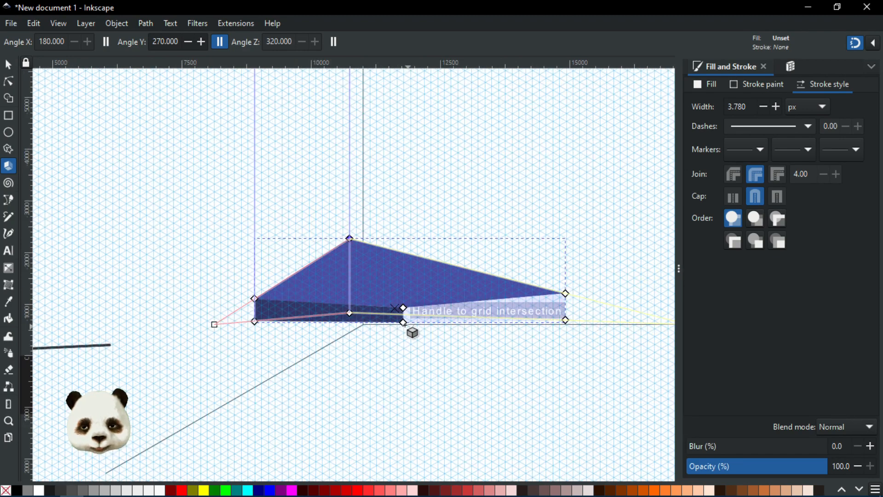
drag(403, 322, 363, 201)
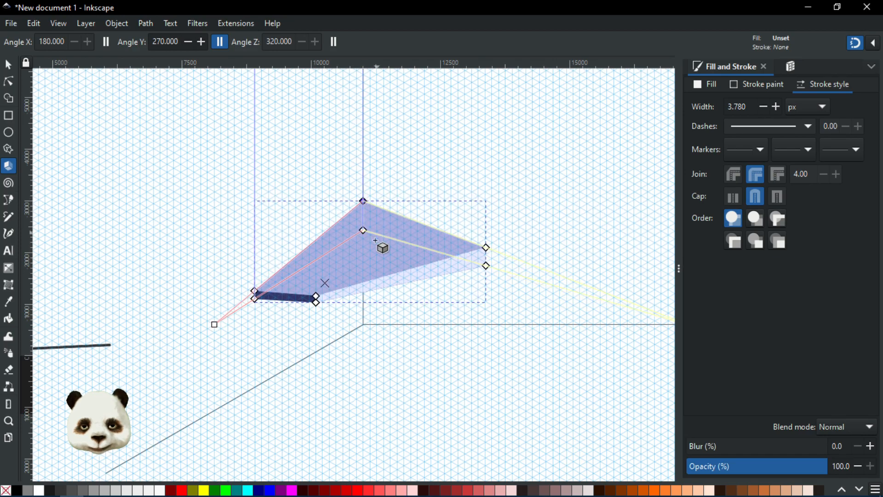
Pull the box's middle edge right and downward so the box extends above and below the horizontal axis line
drag(359, 231, 423, 394)
scroll(441, 368, down, 2)
scroll(556, 355, up, 1)
scroll(557, 355, down, 2)
drag(470, 258, 504, 295)
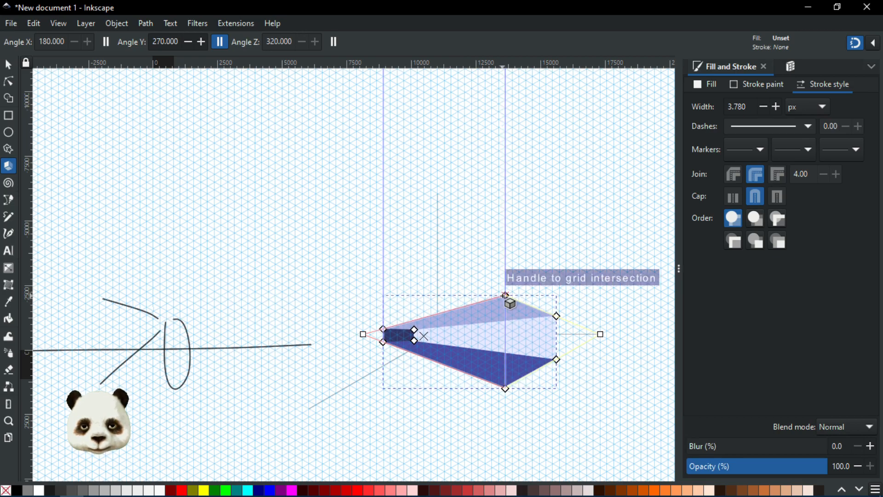
drag(505, 295, 505, 295)
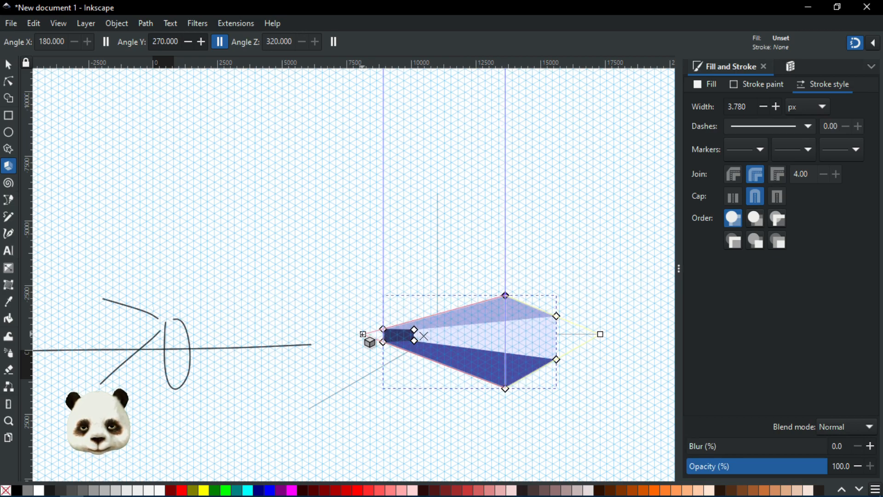
Adjust the left vanishing point and reshape the box so its left edge lies on the vertical axis line
drag(363, 334, 451, 342)
drag(521, 357, 495, 354)
drag(433, 342, 437, 318)
scroll(549, 377, up, 1)
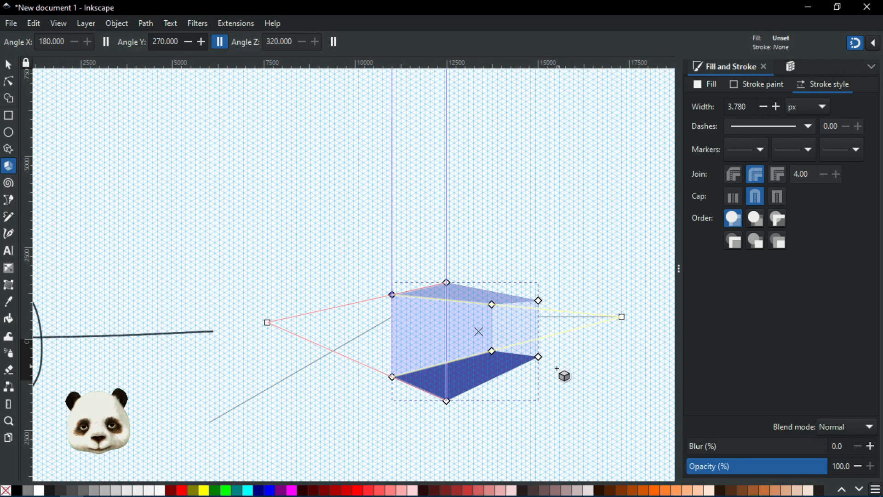
Reshape the box by its corners into a tall narrow block over the diagonal axis line, left of the vertical axis
drag(538, 357, 376, 361)
drag(500, 304, 489, 324)
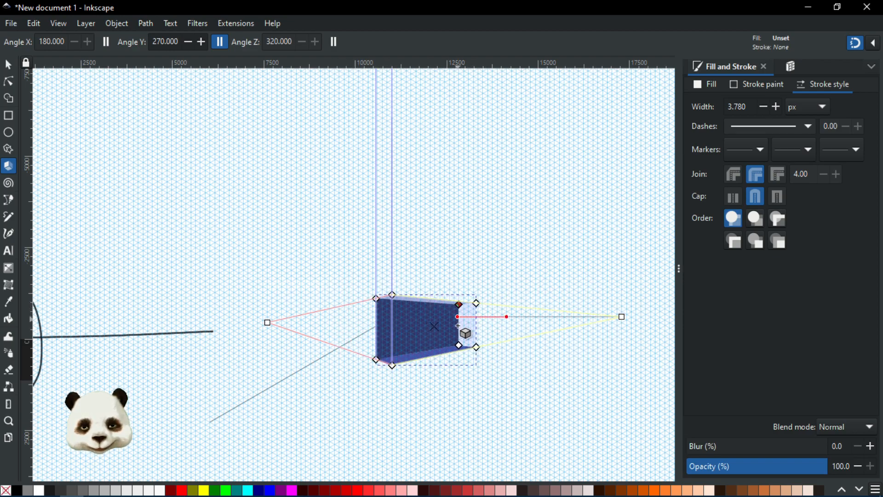
drag(459, 325, 359, 285)
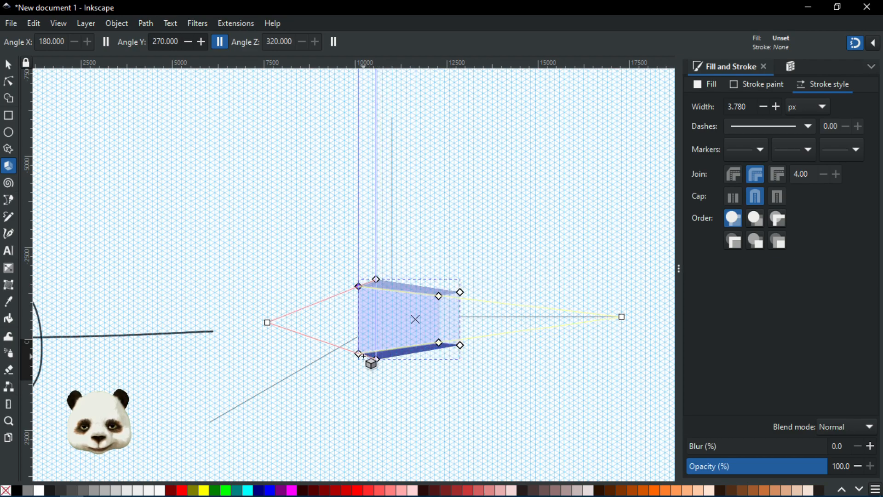
mouse_move(358, 354)
mouse_down()
mouse_move(405, 355)
mouse_move(358, 354)
mouse_up()
drag(462, 346, 340, 346)
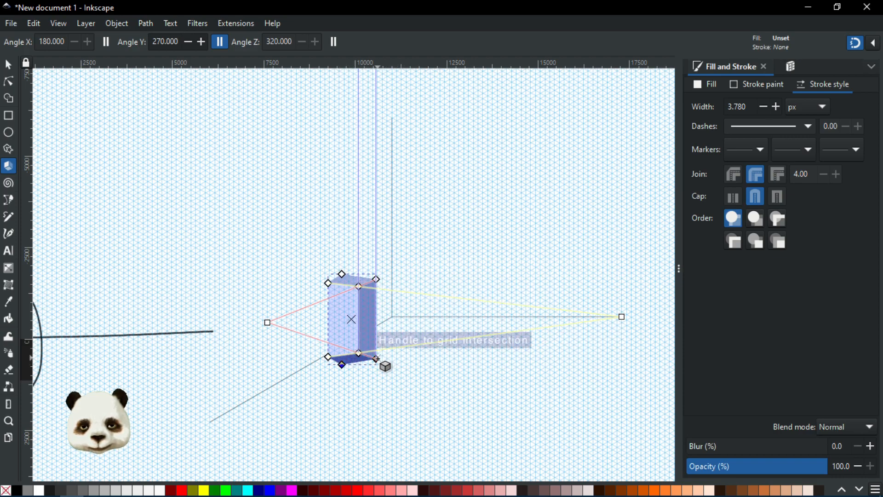
drag(342, 274, 319, 318)
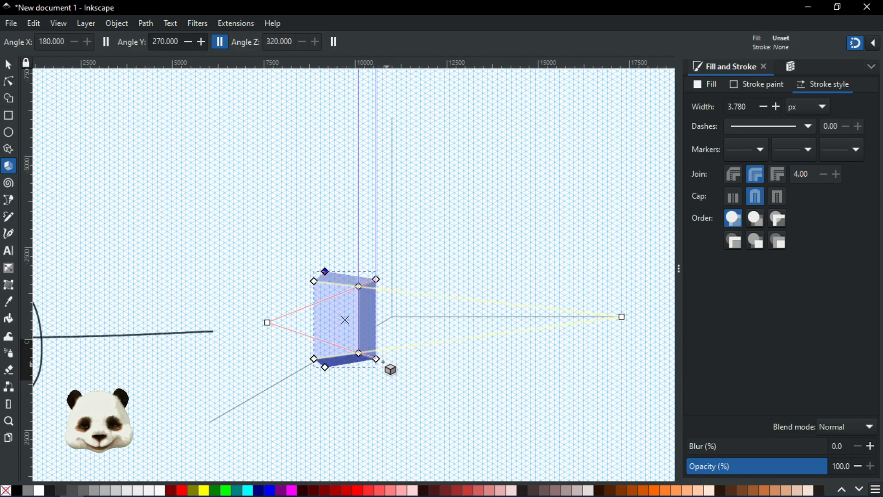
Move the box's corners to the right of the vertical axis line so it sits above the horizontal axis line
drag(377, 340, 401, 217)
drag(359, 252, 470, 293)
drag(406, 200, 538, 266)
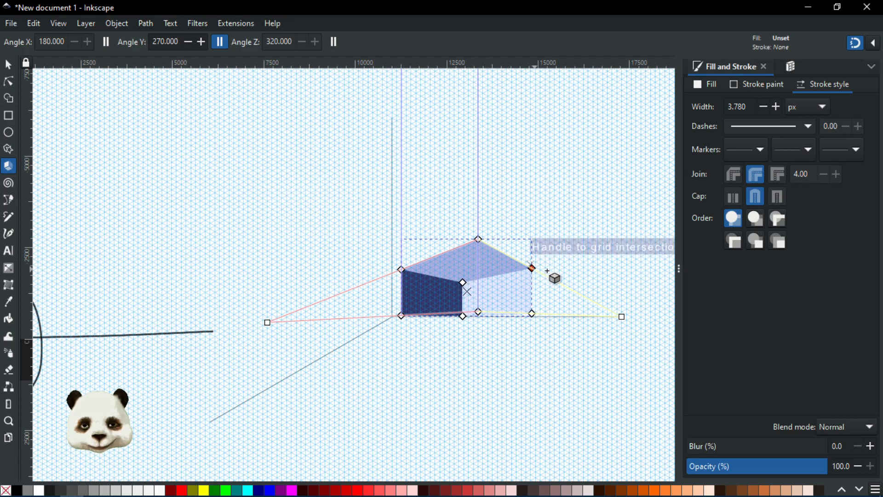
Pull the box's corners farther right along the horizontal axis line and lower its base slightly below that line
scroll(549, 272, up, 2)
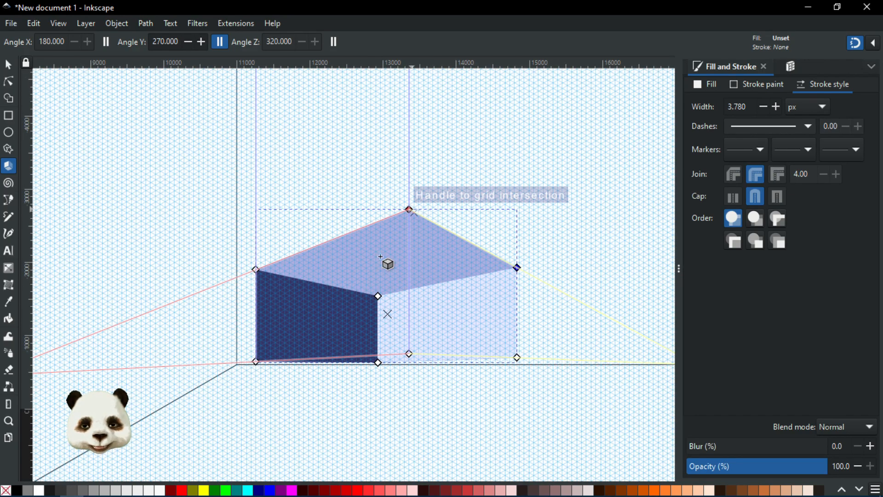
mouse_move(377, 296)
mouse_down()
mouse_move(438, 263)
mouse_move(390, 275)
mouse_move(386, 298)
mouse_up()
drag(256, 362, 509, 383)
drag(532, 278, 603, 383)
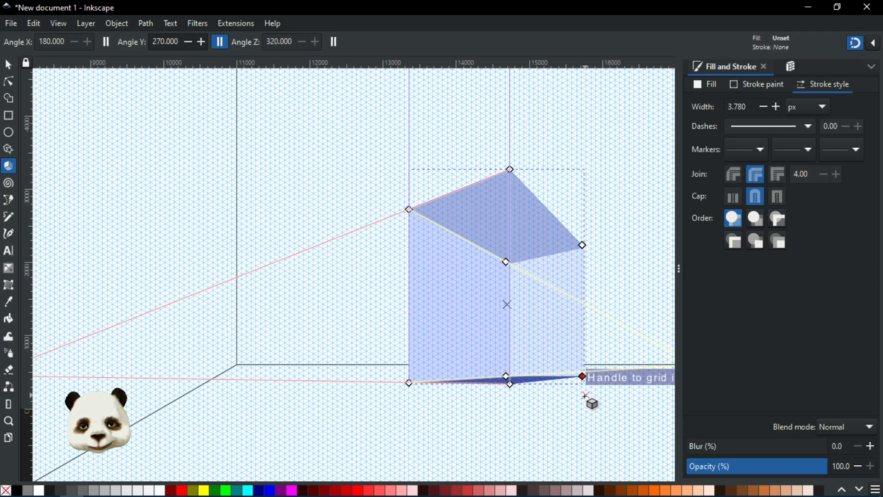
Raise the box above the horizontal axis line, then pull its lower corners well below that line to form a tall block crossing it
drag(510, 383, 489, 79)
drag(489, 83, 486, 83)
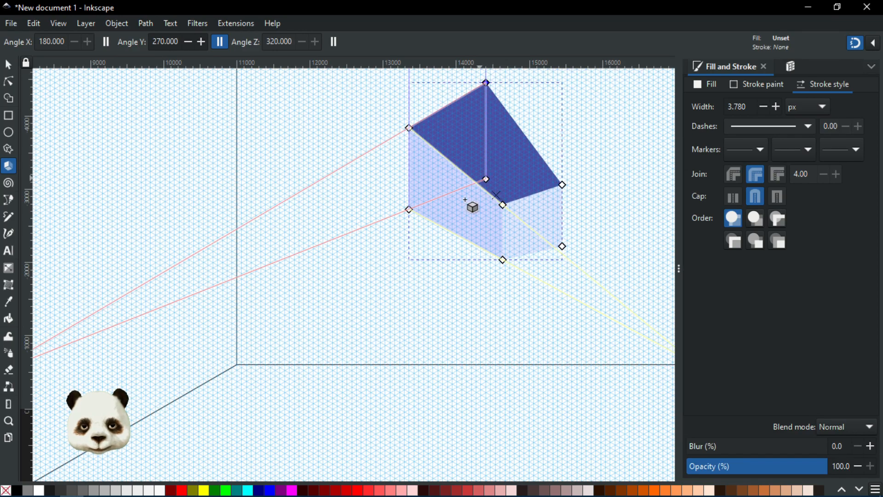
drag(486, 212, 520, 462)
mouse_move(586, 424)
mouse_down()
mouse_move(461, 465)
mouse_move(598, 435)
mouse_up()
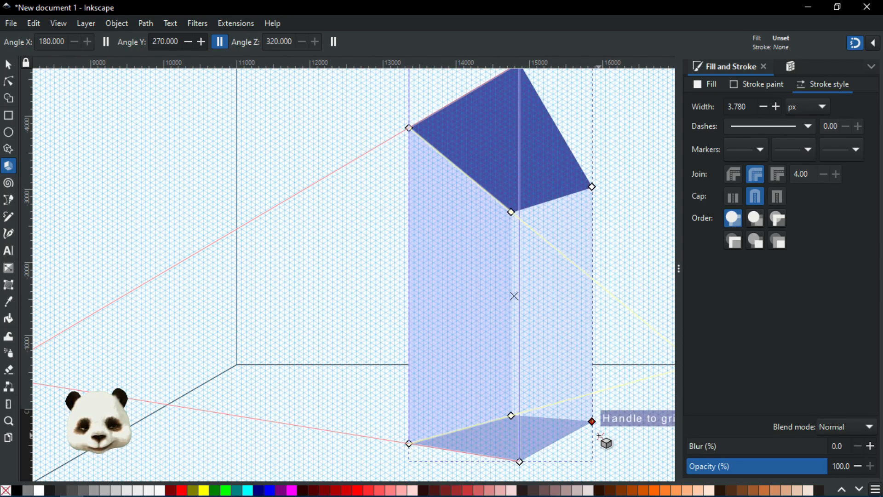
drag(455, 399, 394, 359)
drag(459, 421, 510, 451)
scroll(511, 451, down, 3)
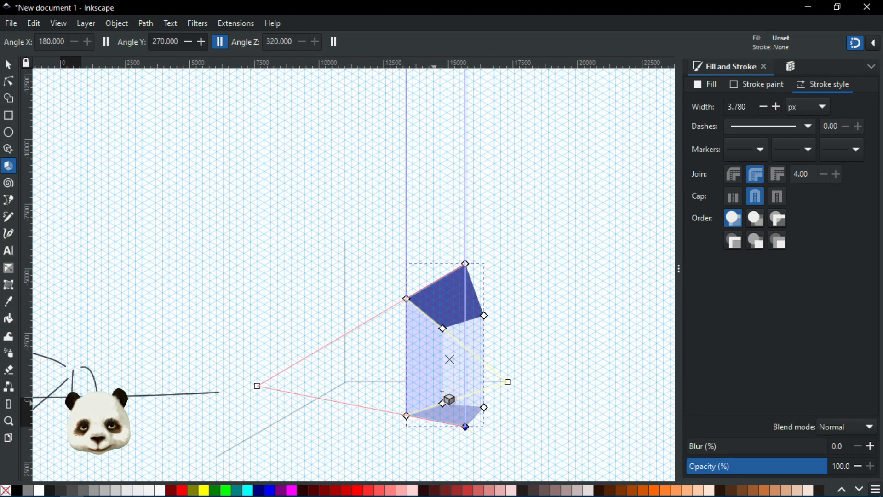
Pull the box's upper face down past its lower one so the whole box lies below the horizontal axis line
drag(467, 278, 451, 481)
key(Escape)
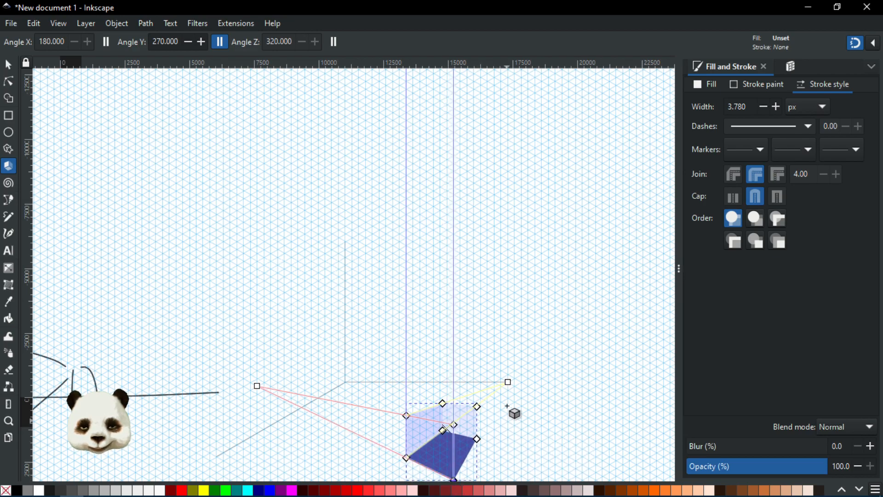
scroll(507, 406, down, 5)
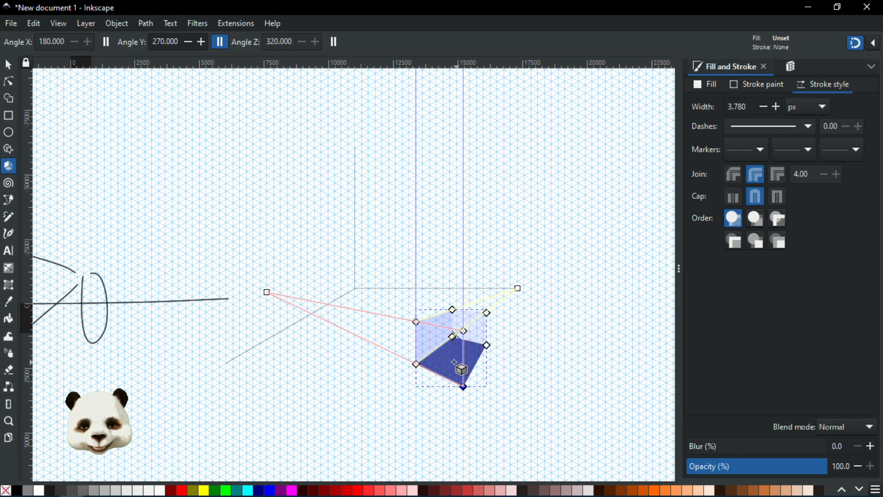
Stretch the box's corners toward the left vanishing point and back, then shorten it into a low block below the horizontal axis line
drag(416, 321, 196, 284)
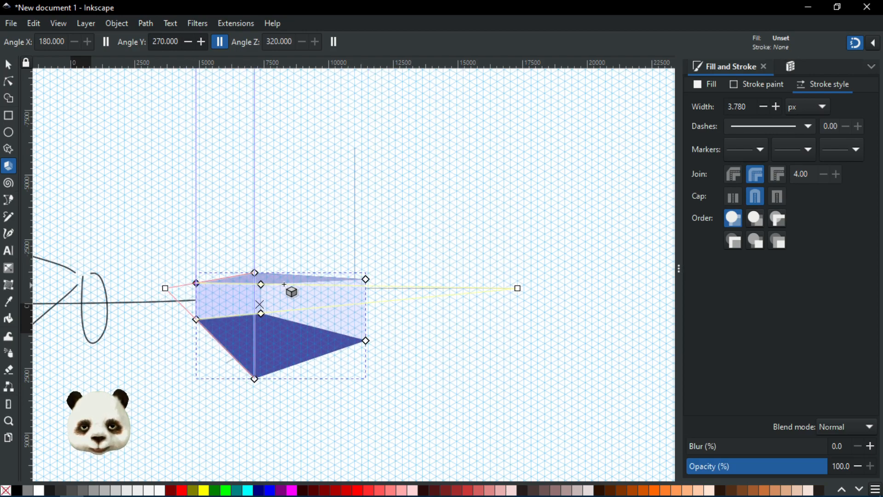
drag(252, 271, 398, 297)
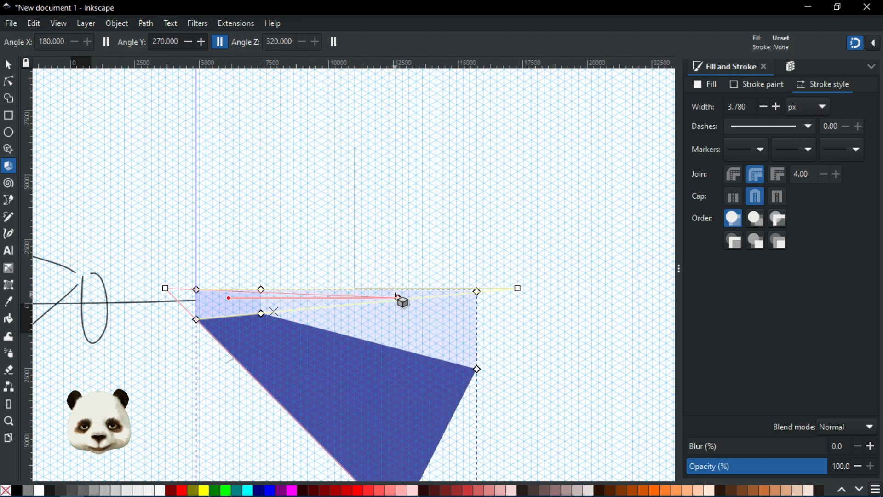
drag(197, 290, 313, 303)
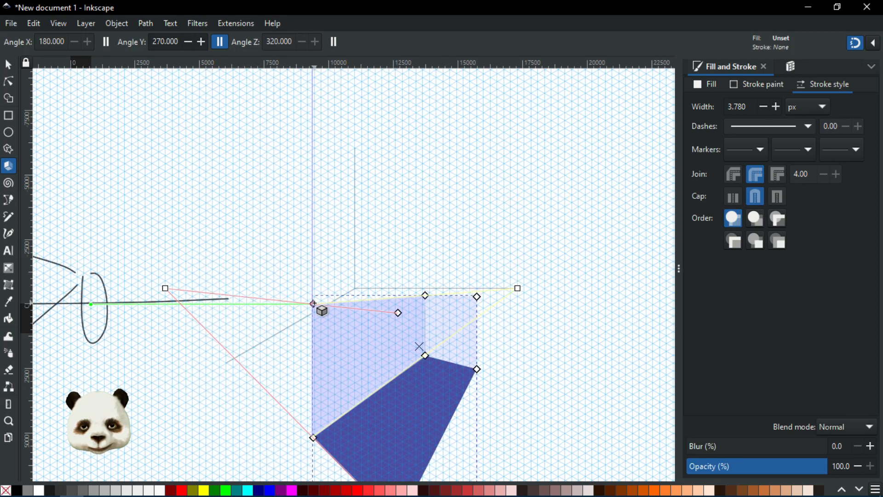
scroll(475, 453, down, 2)
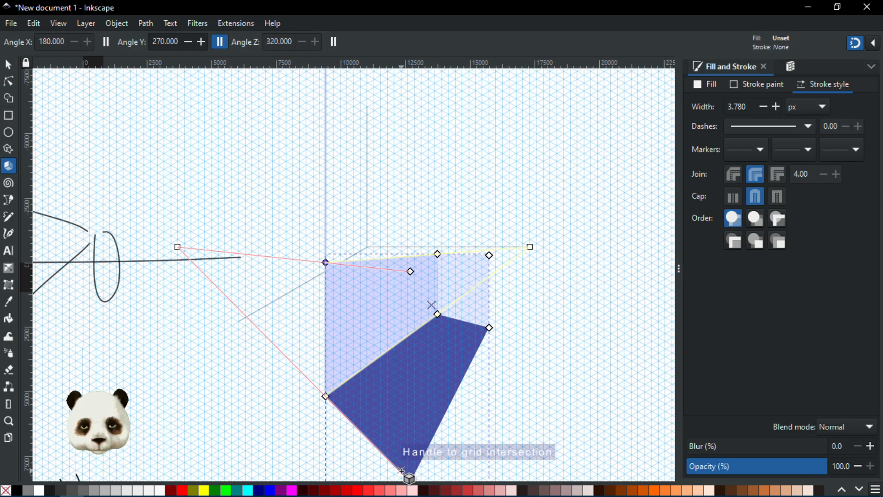
scroll(431, 456, down, 2)
drag(423, 428, 422, 285)
scroll(351, 396, up, 4)
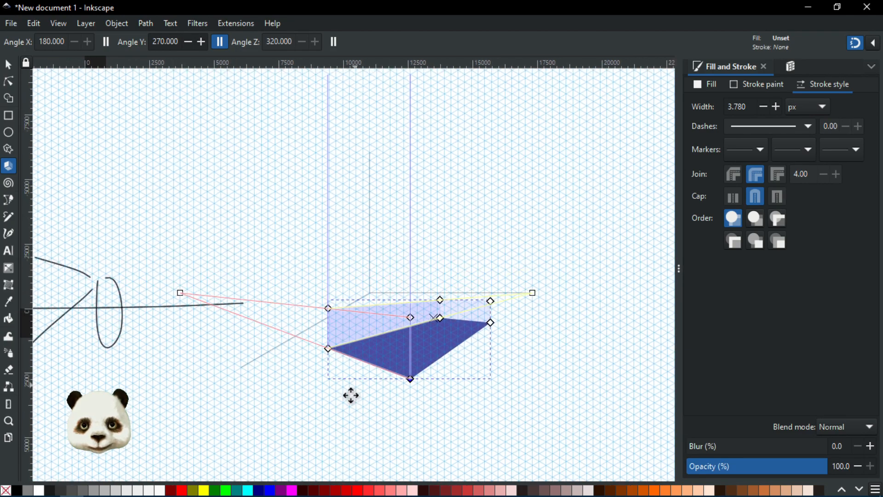
Reshape the box around the axis origin, raising its top face and aligning its base flat with the horizontal axis line
drag(406, 327, 367, 302)
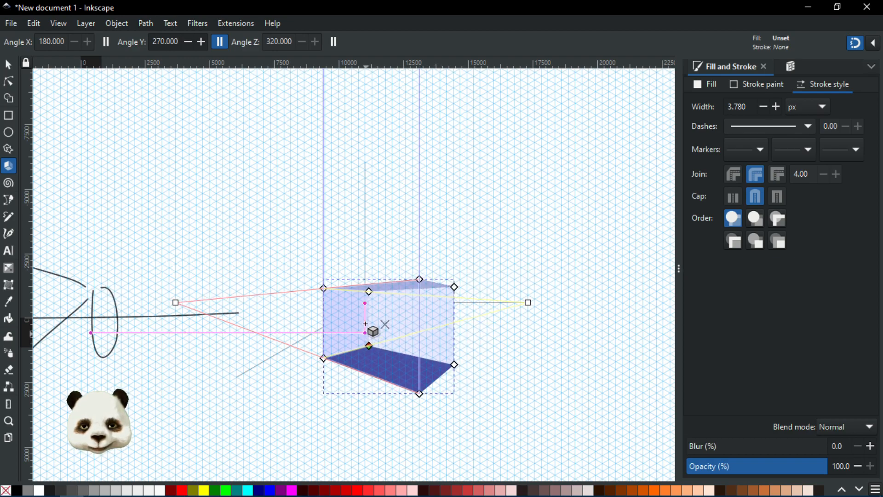
drag(419, 393, 419, 340)
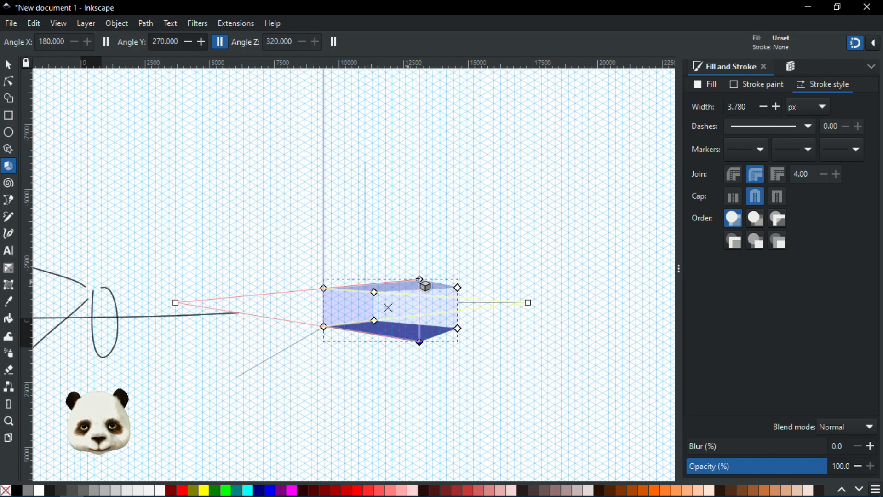
drag(419, 279, 426, 228)
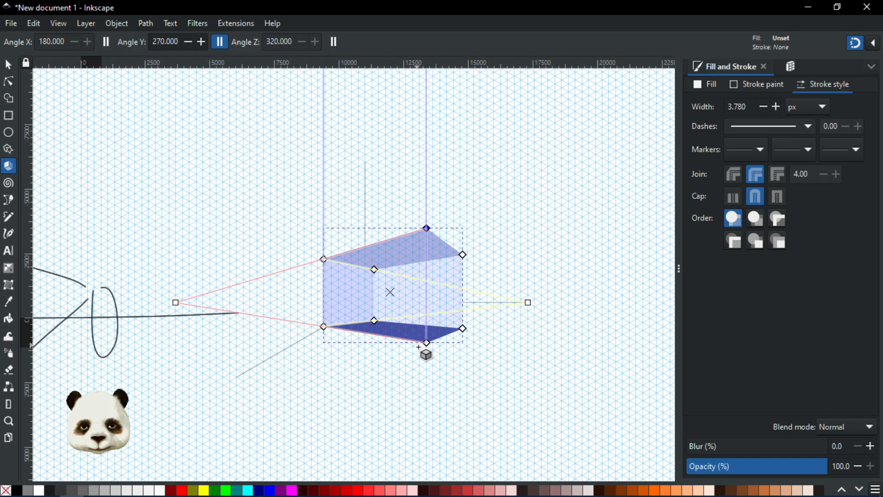
drag(426, 342, 365, 303)
scroll(351, 325, up, 2)
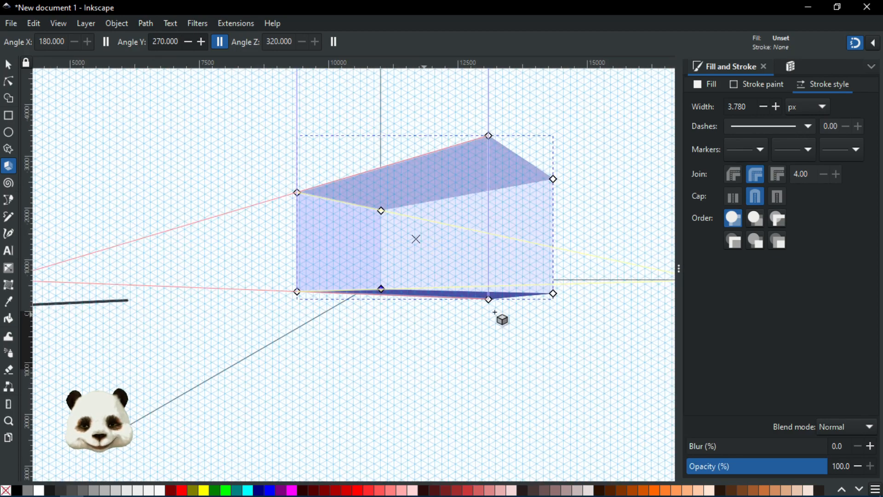
drag(495, 311, 478, 280)
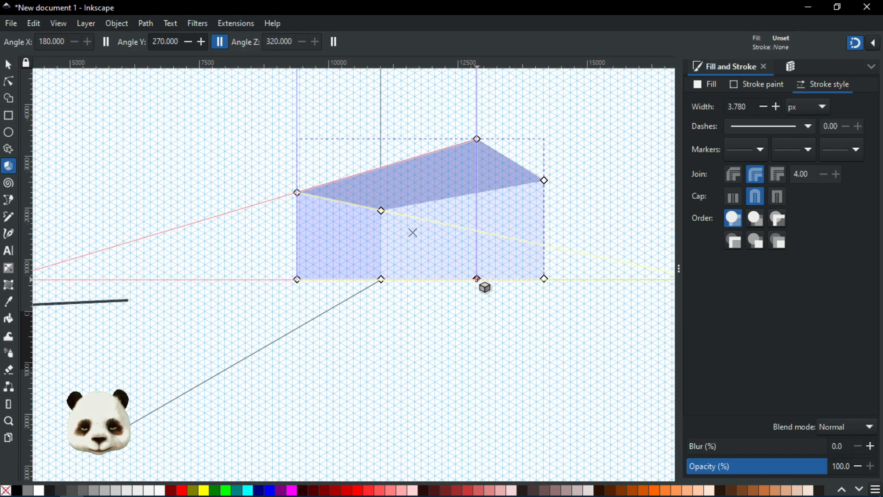
Shrink the box into a small block at the axis origin, keeping its base level with the horizontal axis line
scroll(475, 288, down, 1)
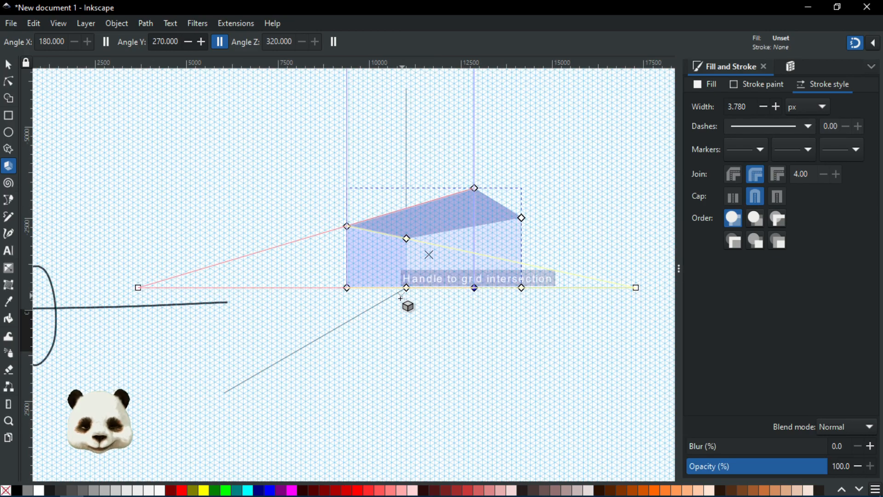
drag(397, 295, 393, 361)
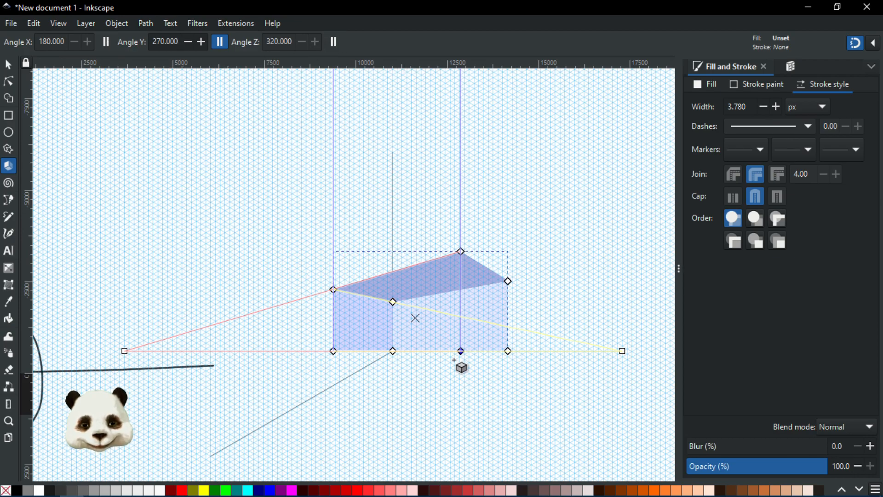
scroll(414, 351, down, 4)
scroll(384, 355, up, 3)
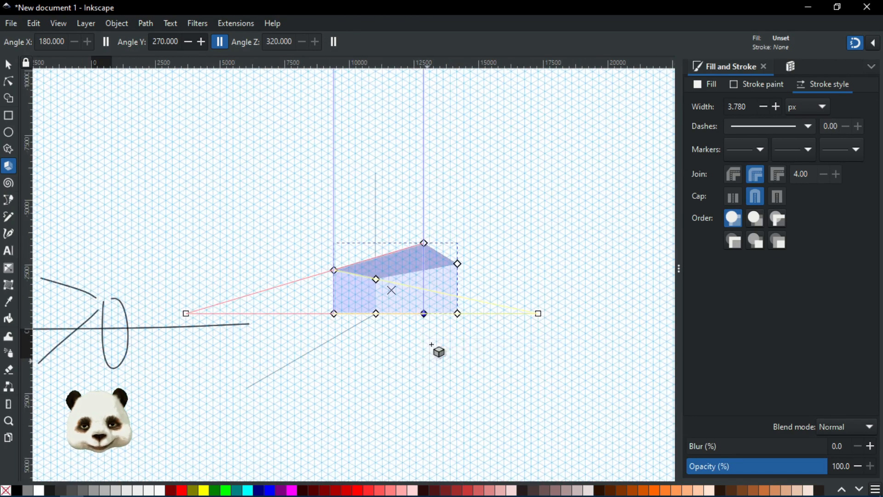
scroll(355, 292, up, 1)
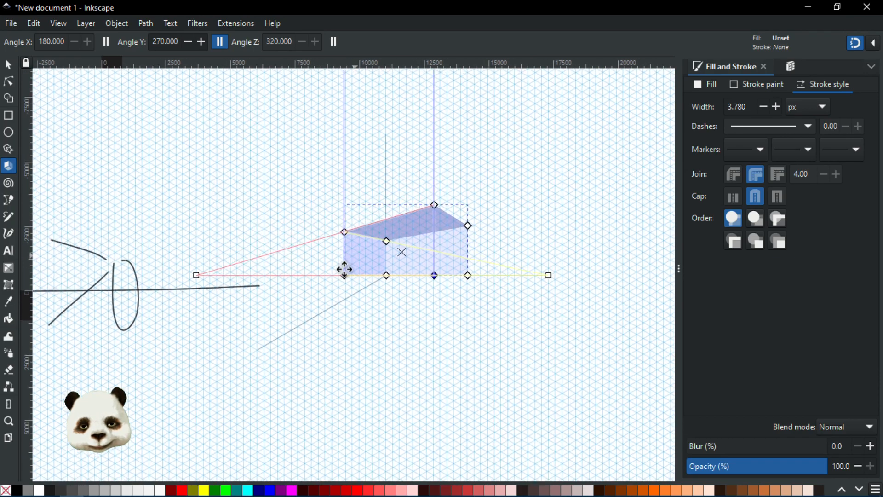
scroll(387, 258, up, 1)
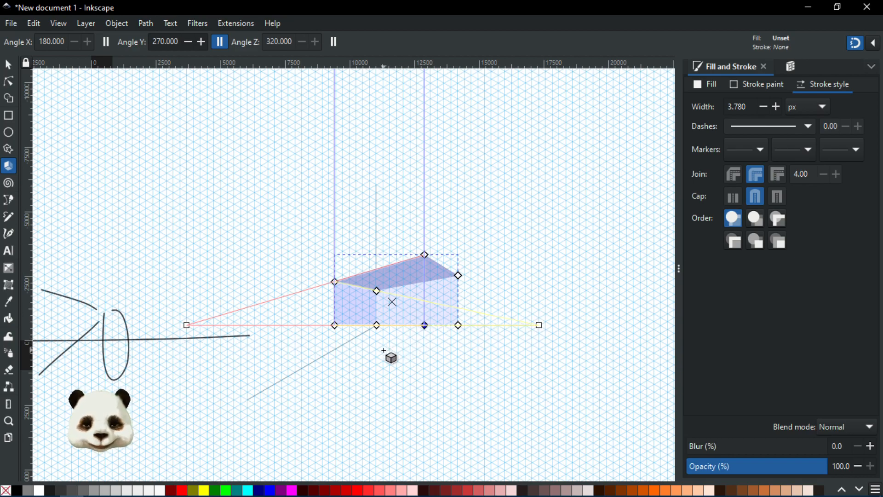
drag(335, 282, 384, 292)
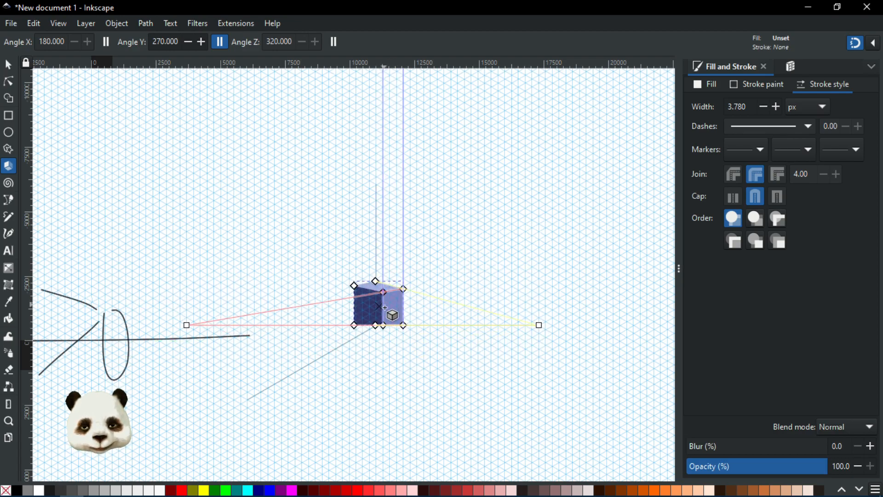
scroll(385, 307, up, 3)
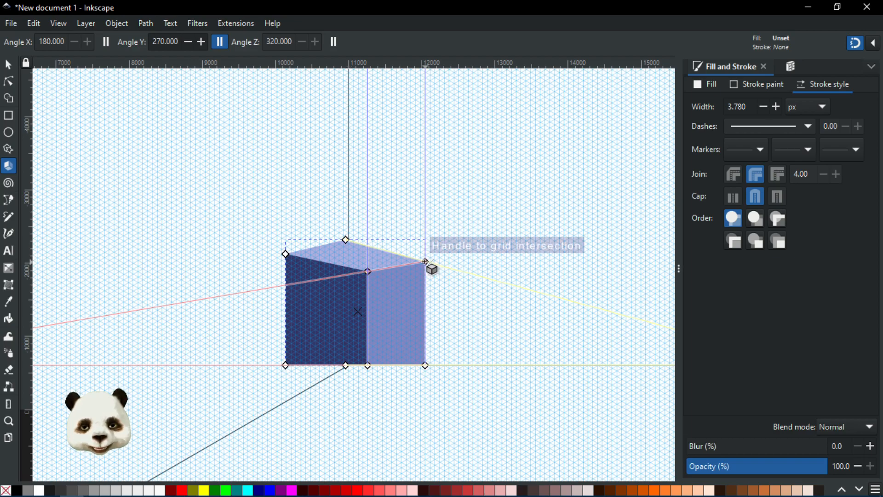
mouse_move(425, 261)
mouse_down()
mouse_move(321, 244)
mouse_move(424, 262)
mouse_up()
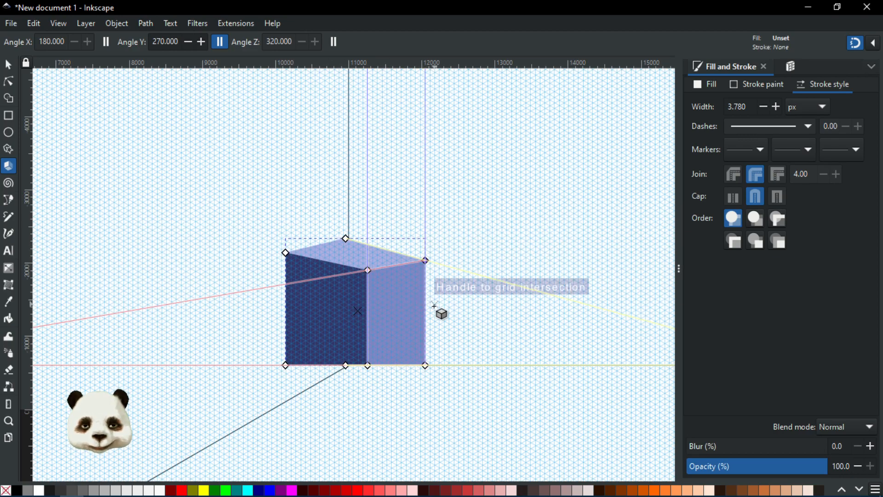
scroll(435, 305, down, 2)
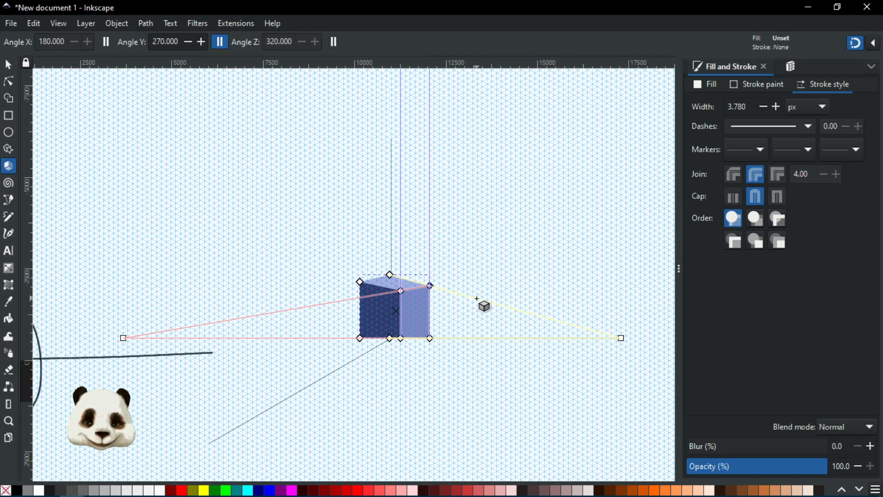
scroll(410, 342, up, 1)
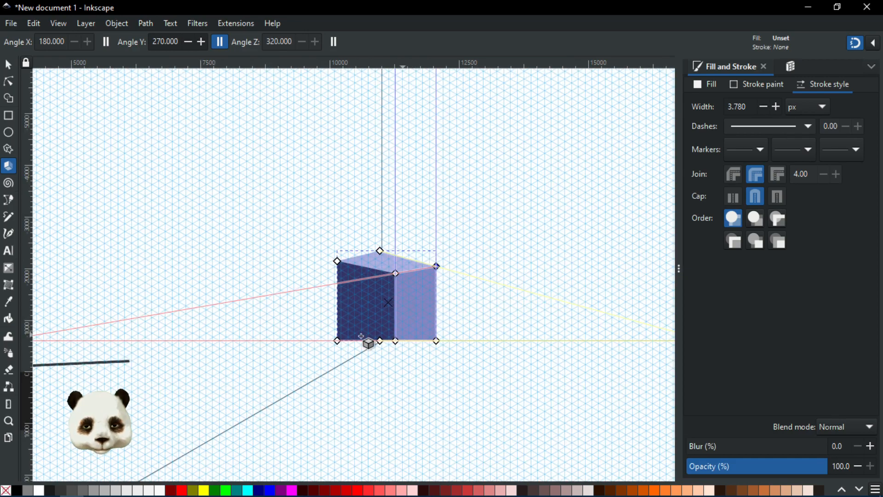
Lift the box above the horizontal axis line, then lower it to straddle that line near the axis origin
mouse_move(337, 341)
mouse_down()
mouse_move(331, 249)
mouse_move(431, 319)
mouse_move(337, 341)
mouse_up()
drag(394, 340, 390, 189)
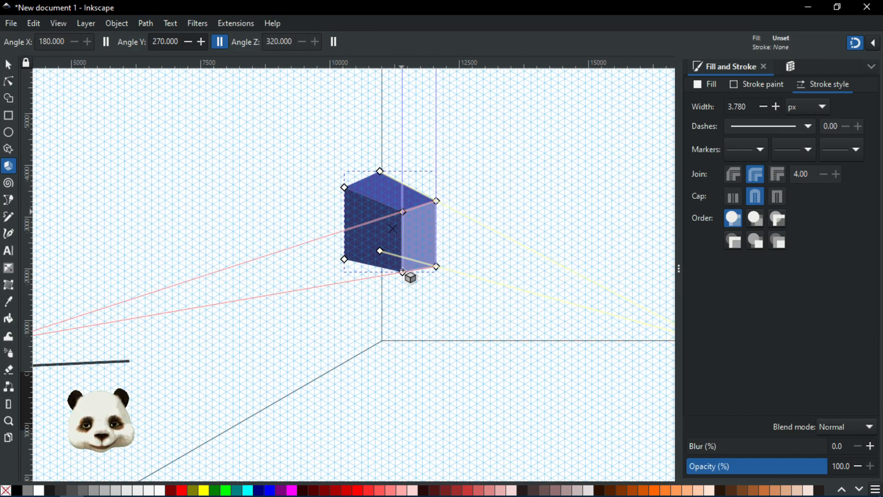
drag(507, 231, 570, 372)
drag(571, 244, 363, 305)
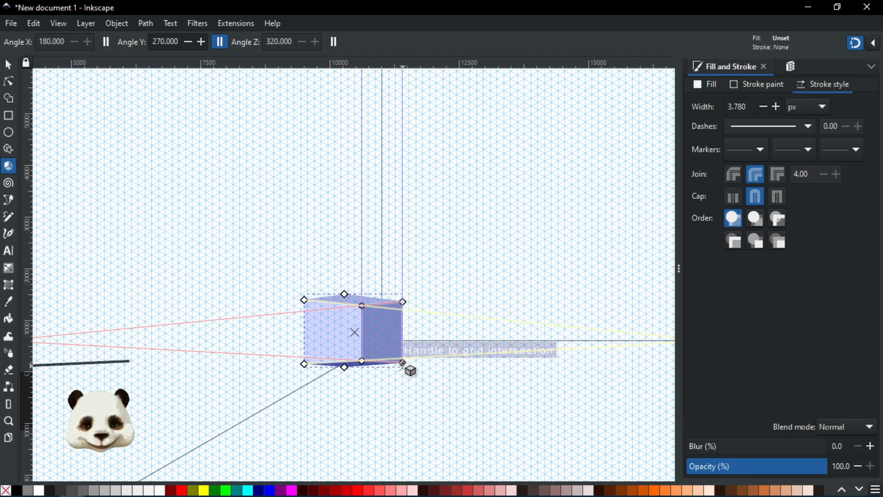
Set the box's Z vanishing point to infinite, and switch its X vanishing point to infinite and back to finite
scroll(447, 341, down, 2)
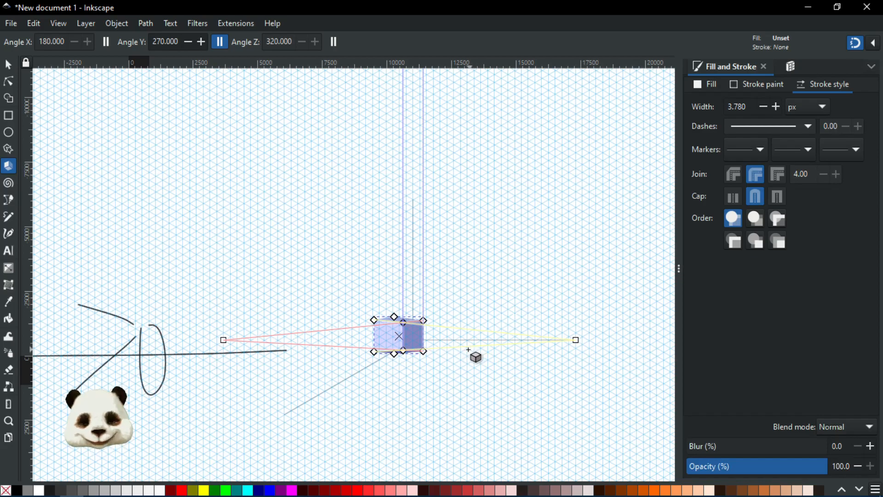
click(331, 43)
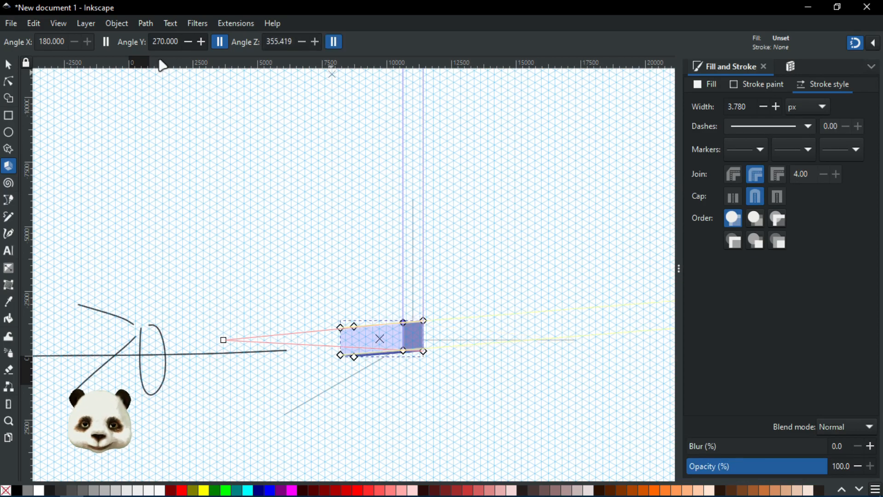
click(106, 42)
scroll(406, 280, down, 2)
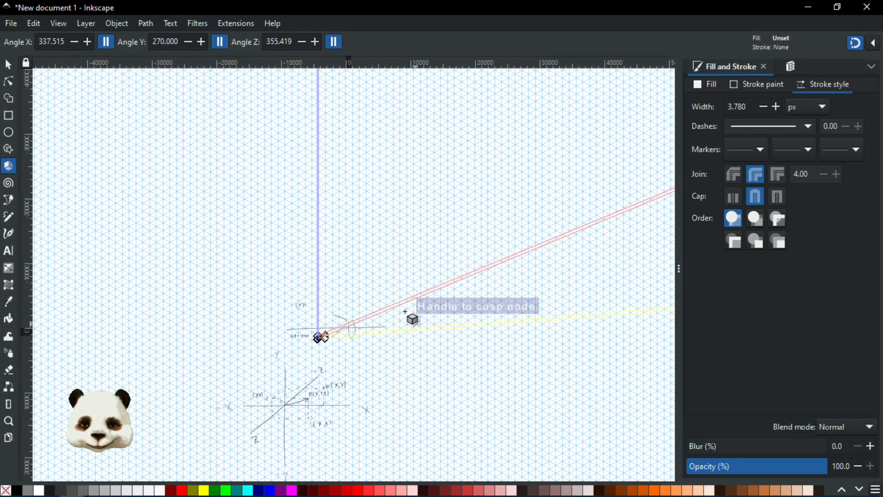
scroll(402, 305, up, 1)
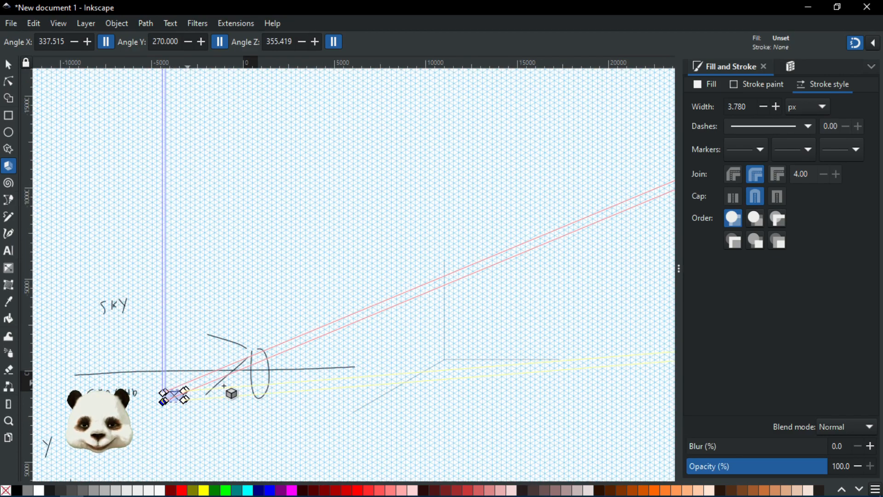
key(shift+x)
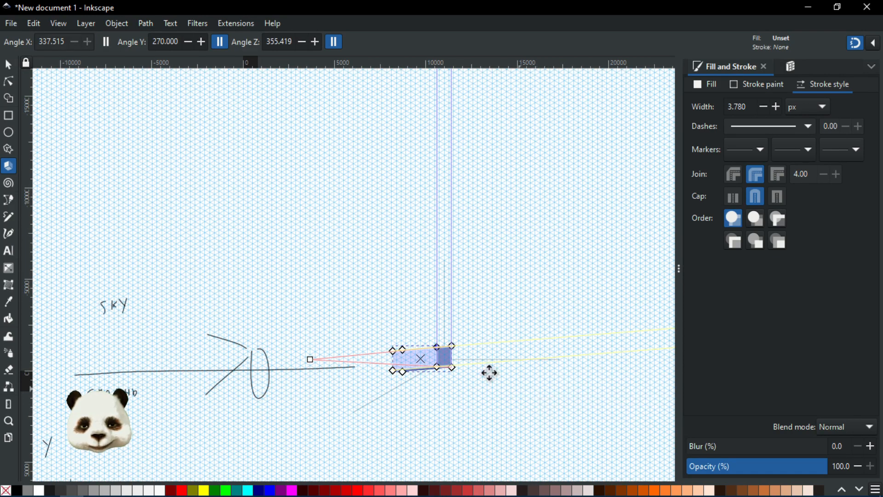
Set the box's X vanishing point to infinite and return its Z vanishing point to finite
scroll(380, 331, up, 4)
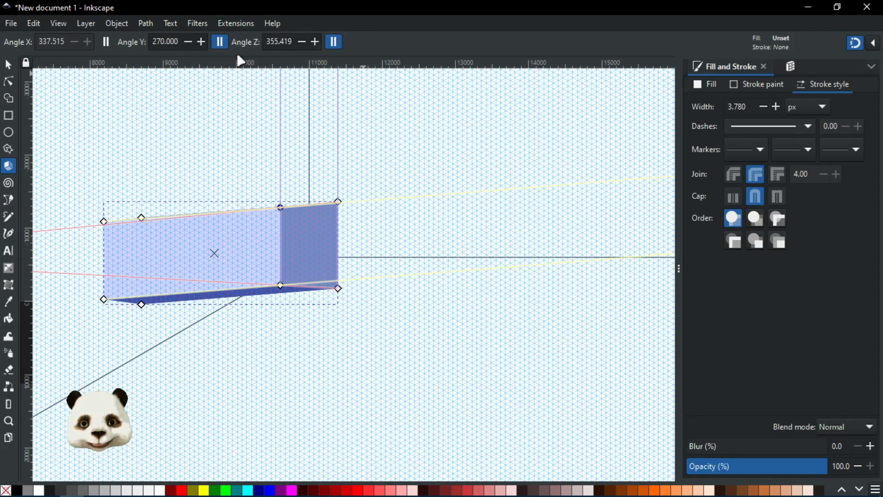
click(107, 41)
scroll(322, 256, down, 4)
drag(202, 321, 405, 342)
scroll(234, 291, up, 3)
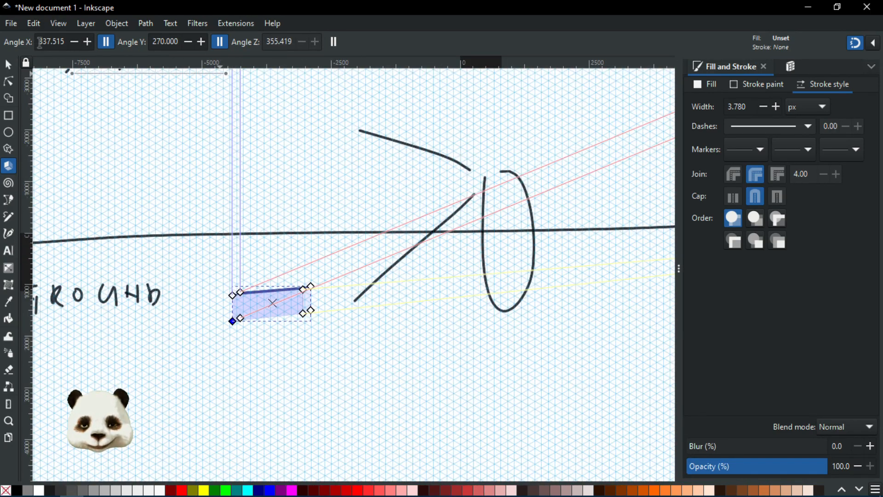
scroll(316, 319, up, 2)
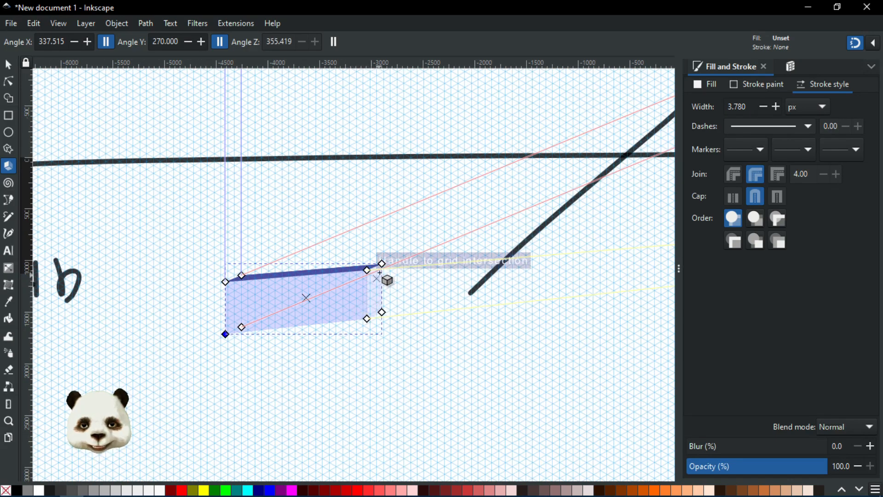
Shorten the box, raise it from below the horizon line, and reduce its height until its base straddles that line
drag(382, 265, 314, 324)
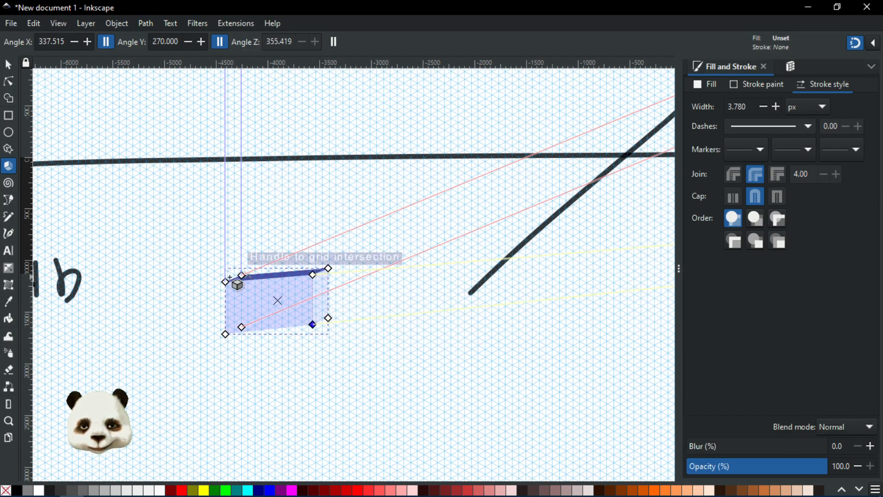
drag(225, 282, 221, 235)
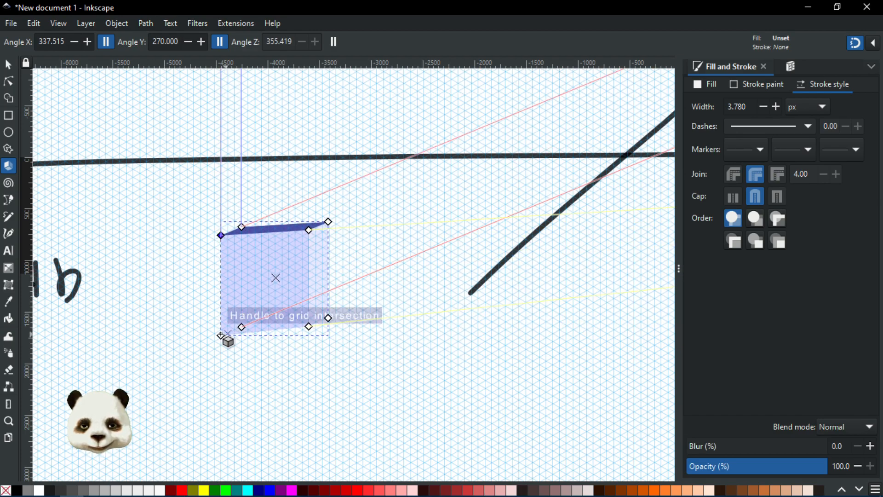
drag(220, 335, 227, 232)
drag(242, 178, 282, 83)
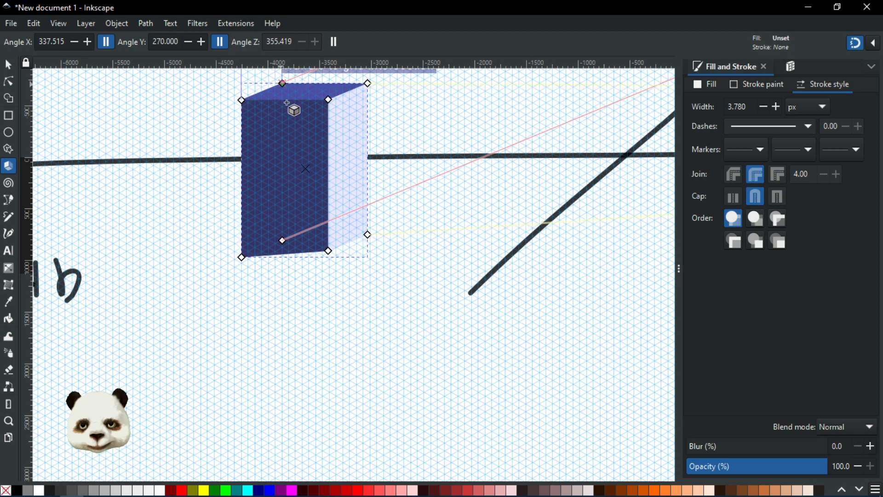
drag(241, 257, 315, 157)
scroll(298, 357, up, 3)
scroll(298, 357, left, 1)
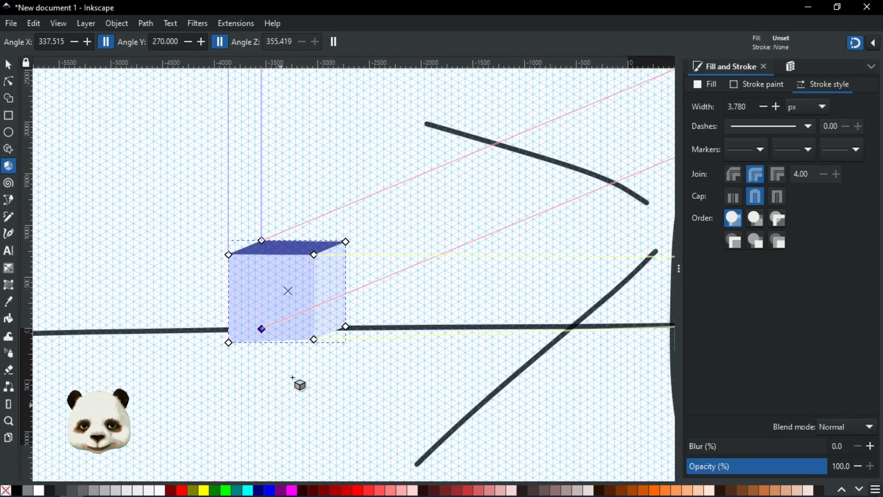
Widen the box slightly, lift its base just above the horizon line, and adjust its top to form a near-cube
drag(346, 241, 357, 241)
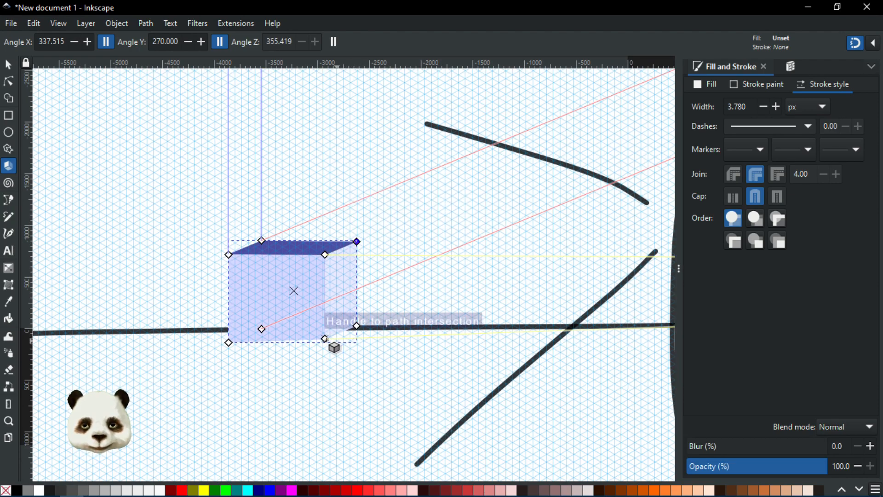
drag(228, 342, 228, 308)
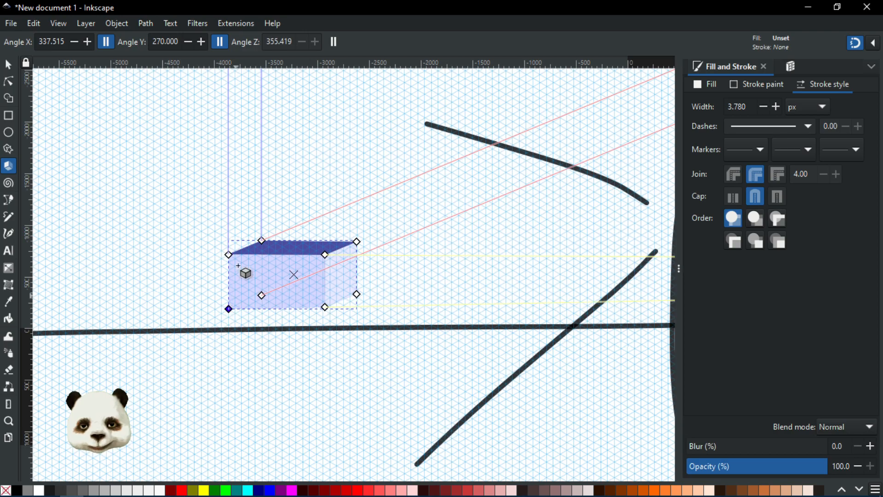
drag(229, 254, 229, 136)
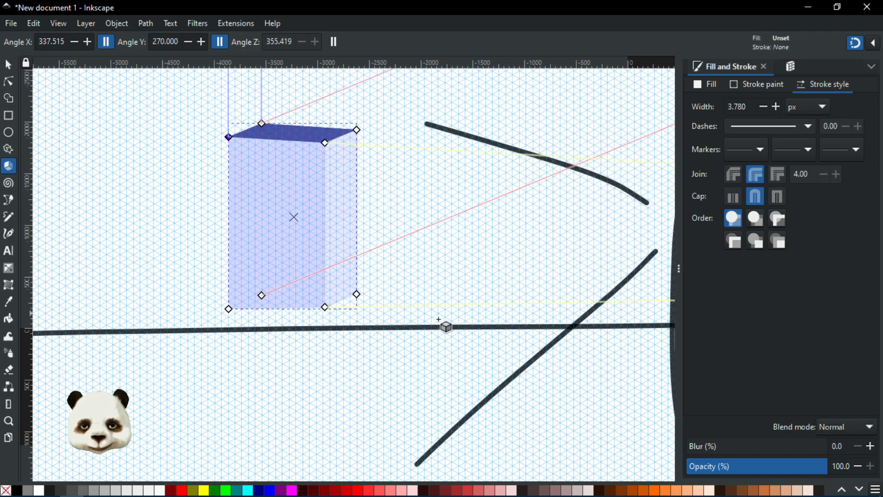
scroll(368, 331, up, 5)
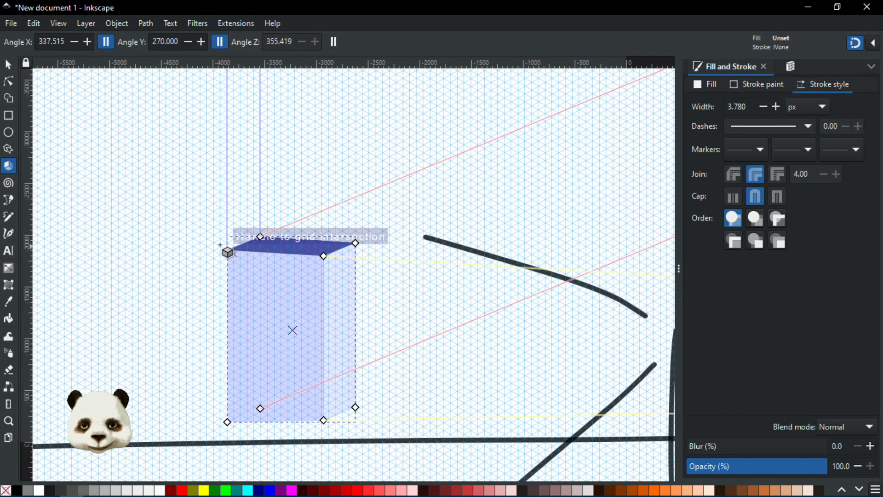
drag(227, 250, 220, 332)
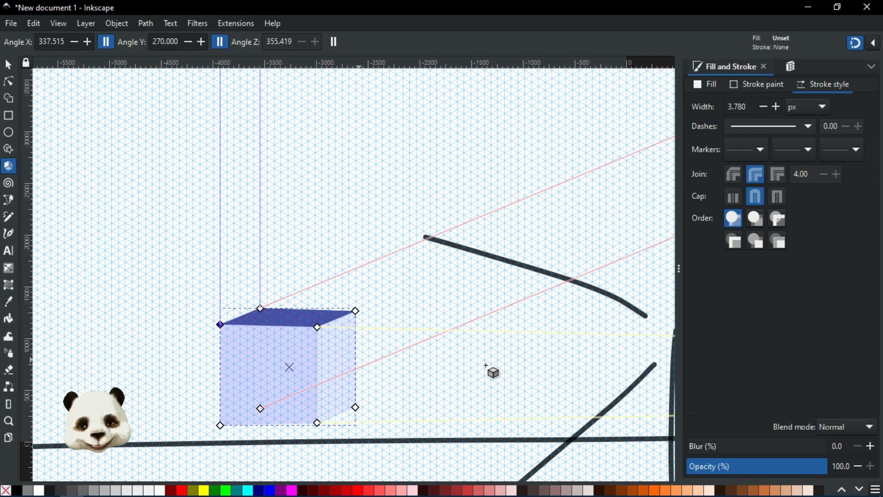
Widen the box above the horizon line and extend its rear edge for more depth
scroll(400, 368, down, 2)
scroll(332, 426, up, 2)
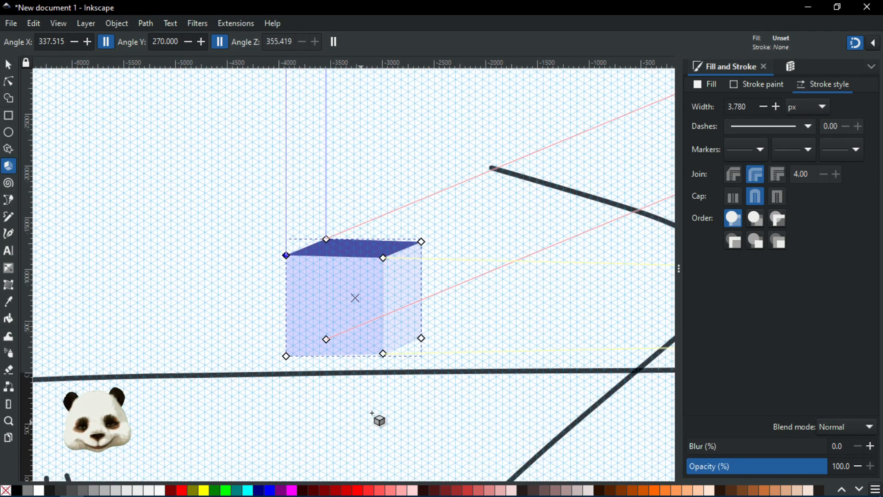
scroll(400, 375, up, 3)
scroll(395, 341, down, 2)
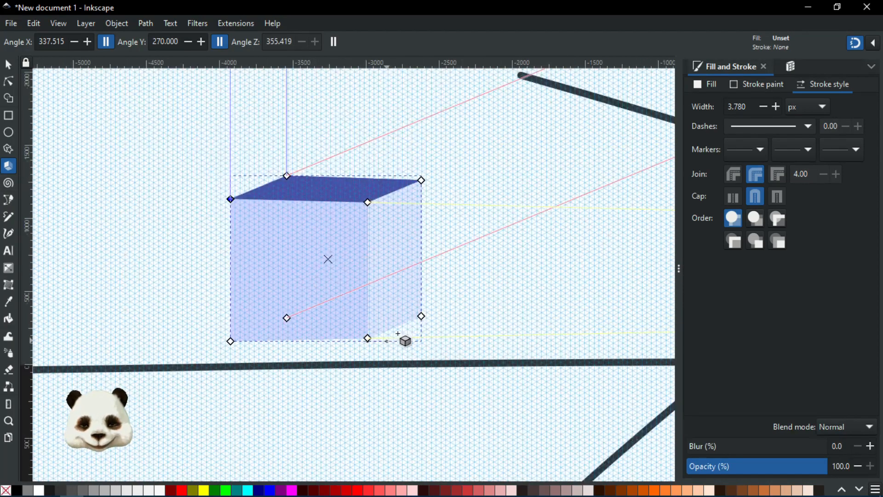
scroll(391, 350, up, 1)
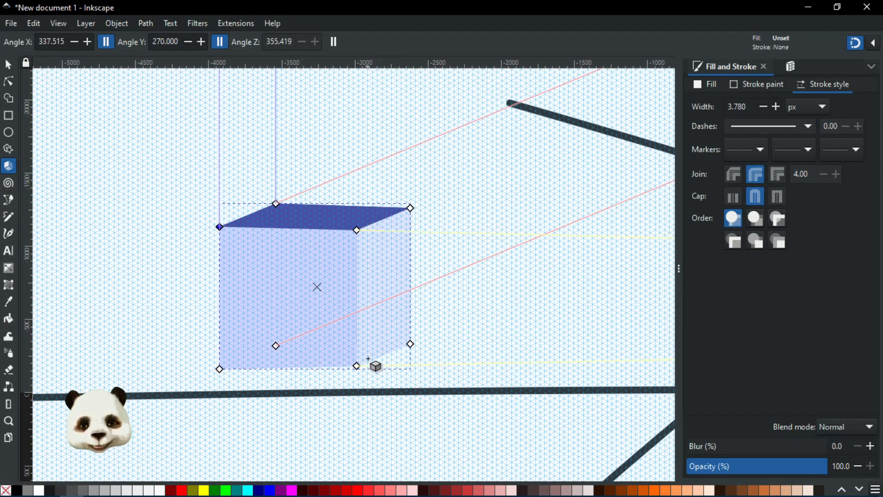
drag(357, 367, 376, 394)
mouse_move(433, 344)
mouse_down()
mouse_move(463, 331)
mouse_move(432, 336)
mouse_up()
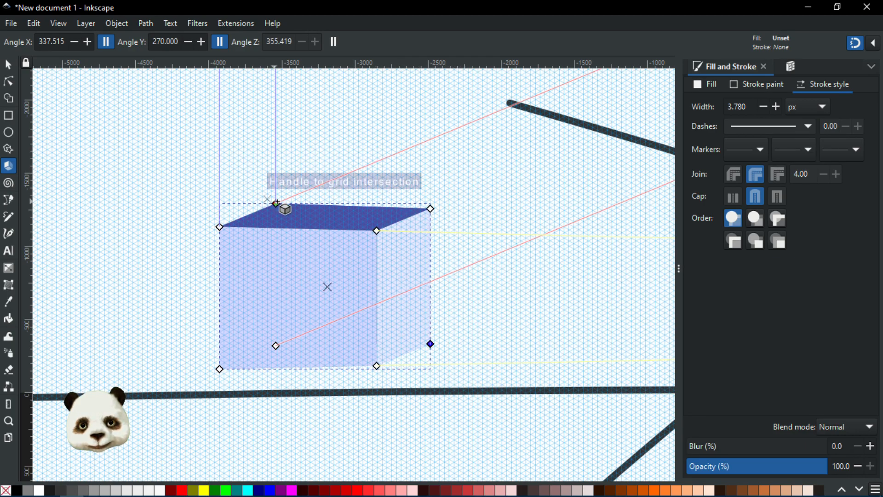
drag(276, 202, 317, 181)
Extend the box's base below the horizon line, then lower its top and trim its base into a flat block straddling the line
scroll(338, 248, down, 3)
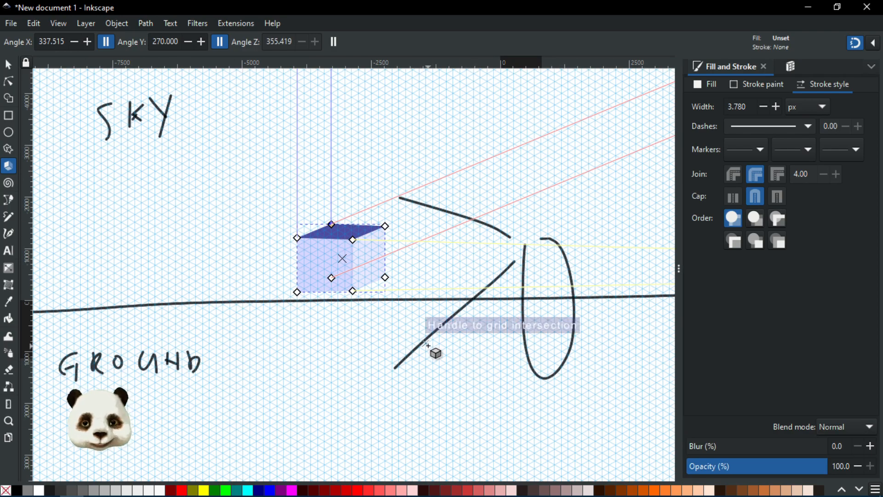
scroll(469, 350, down, 2)
drag(423, 363, 389, 407)
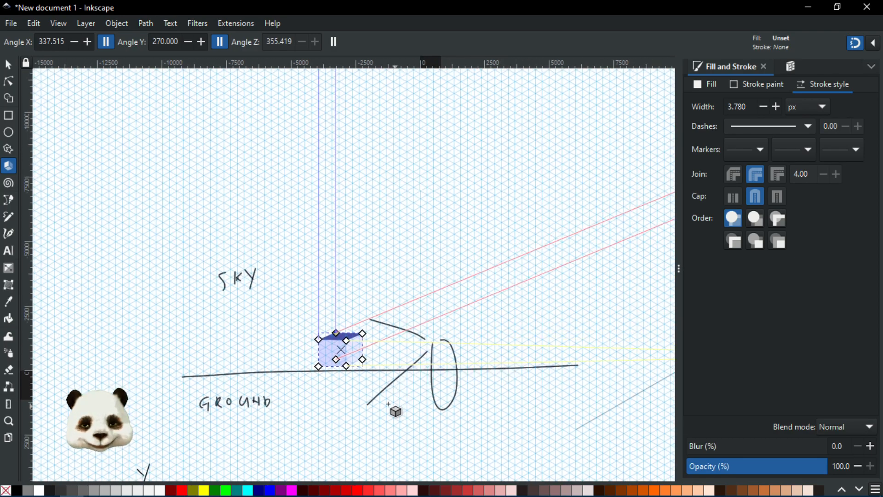
scroll(377, 411, up, 2)
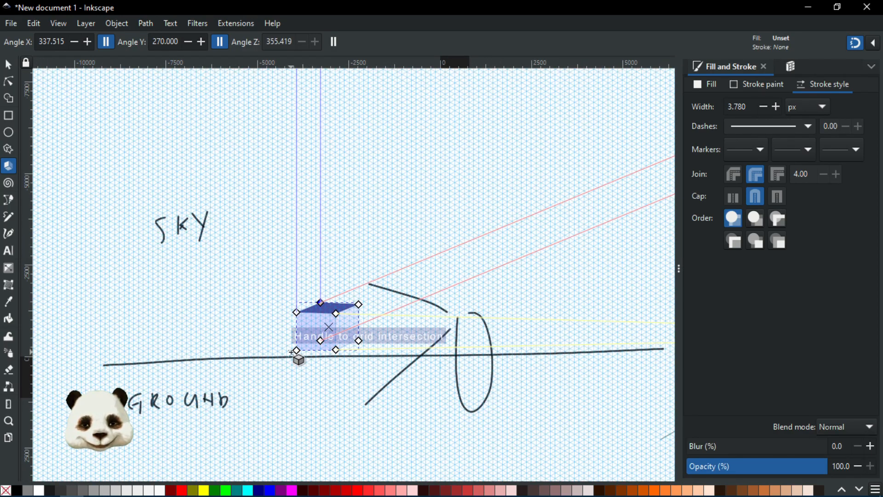
mouse_move(584, 382)
mouse_down()
mouse_move(117, 327)
mouse_move(160, 329)
mouse_up()
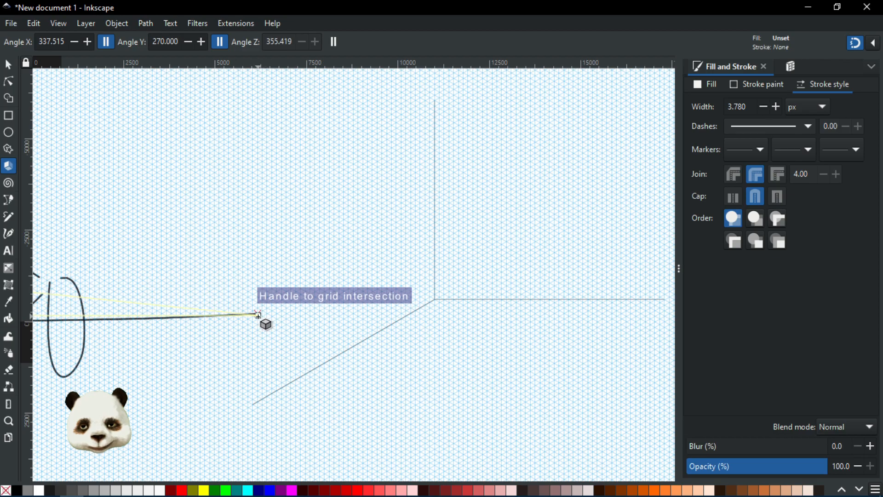
drag(86, 381, 604, 368)
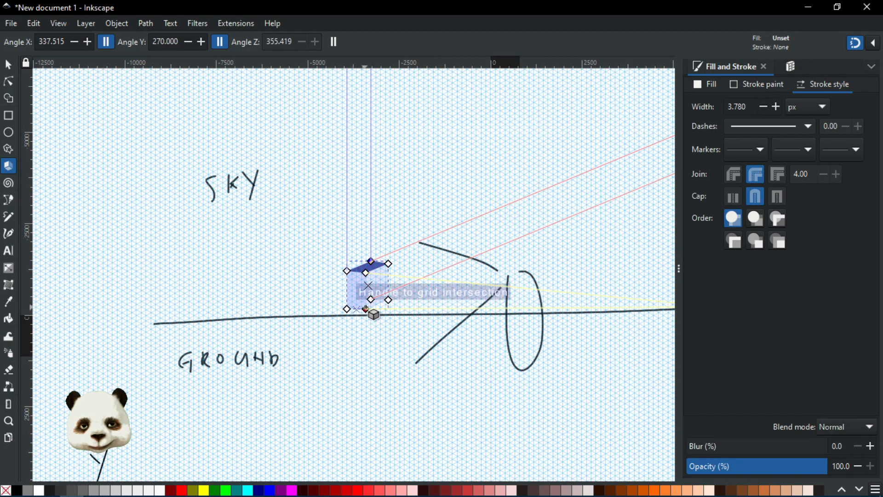
drag(366, 309, 346, 337)
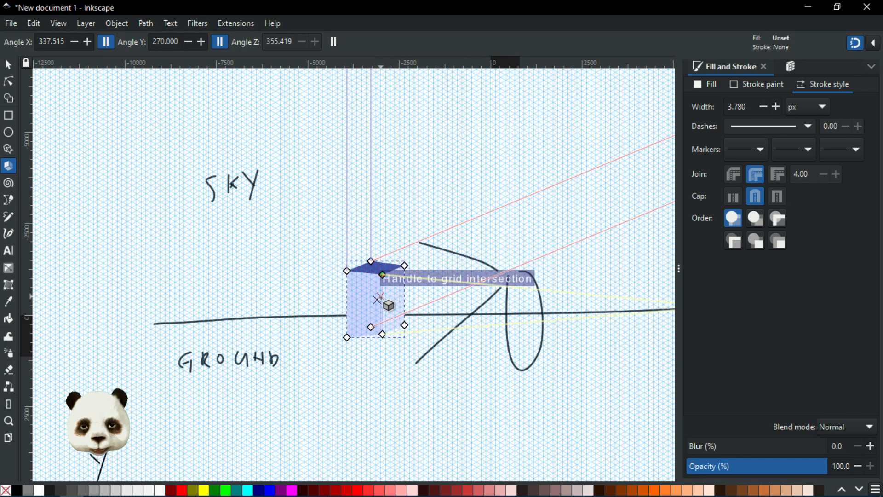
drag(347, 271, 348, 306)
scroll(423, 326, up, 3)
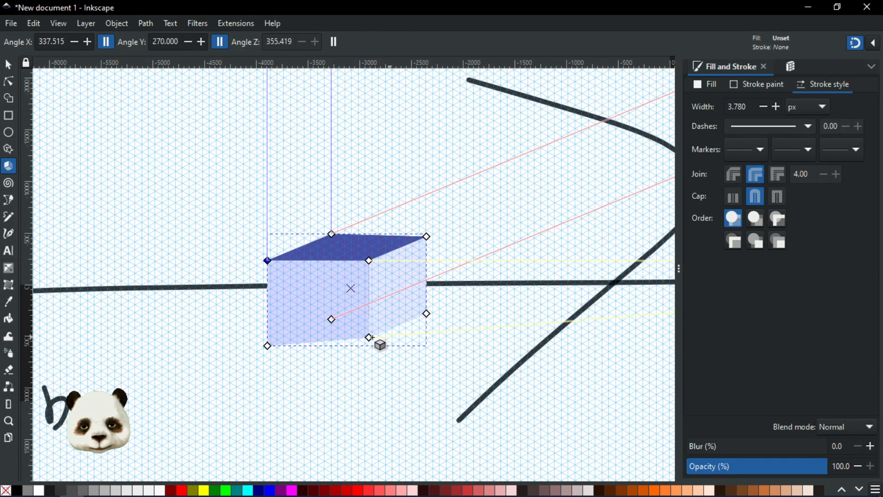
drag(267, 345, 279, 316)
Select the hand-drawn oval beside the box and view the horizon sketch together with the axis diagram
scroll(506, 331, down, 2)
scroll(423, 313, right, 10)
drag(506, 273, 506, 278)
drag(203, 282, 433, 325)
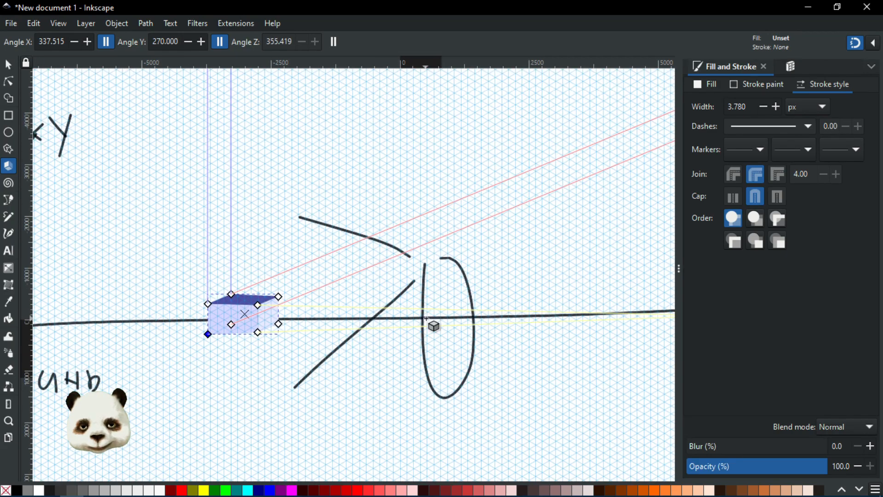
click(426, 271)
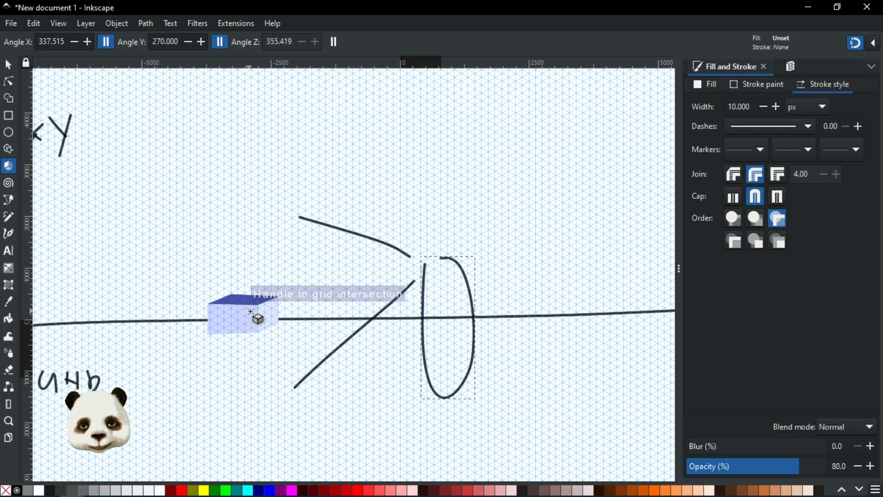
scroll(408, 351, down, 6)
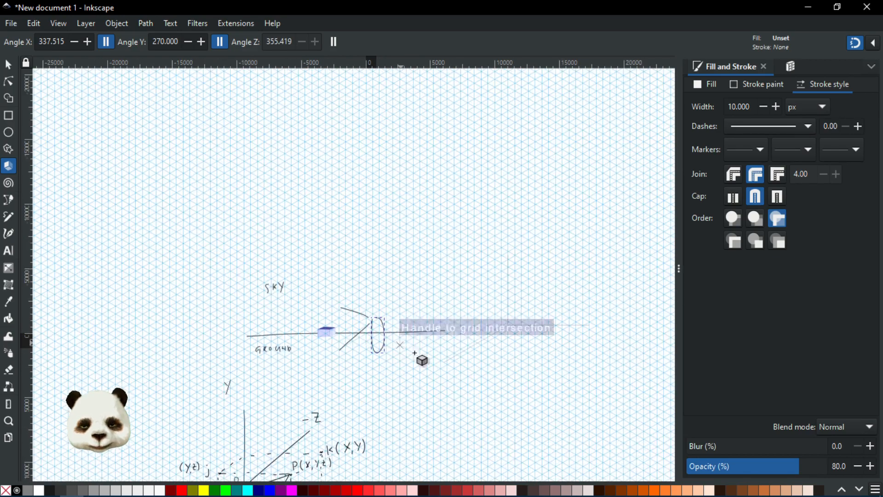
scroll(438, 295, down, 5)
scroll(438, 296, right, 5)
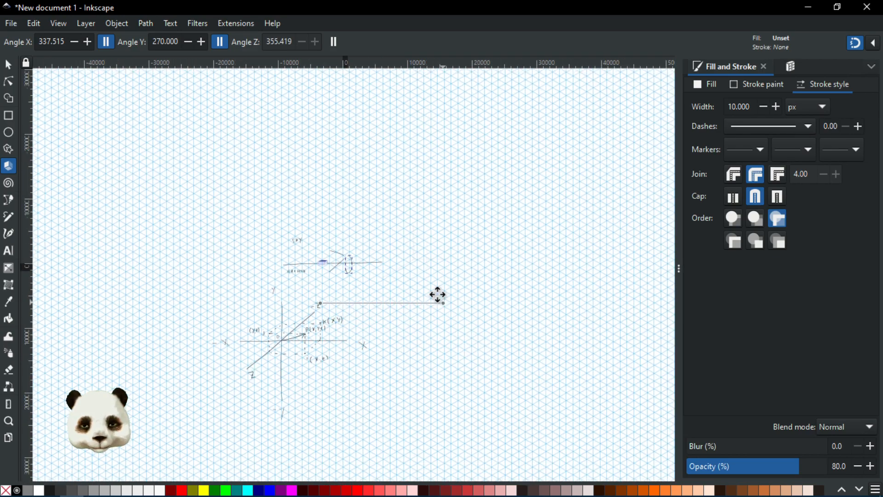
scroll(230, 214, up, 5)
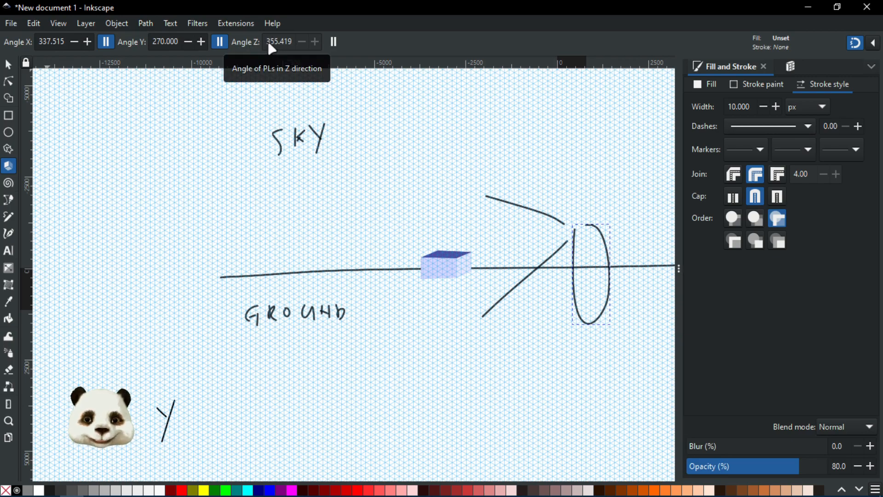
Set the 3D box tool's X angle to 360
double_click(42, 44)
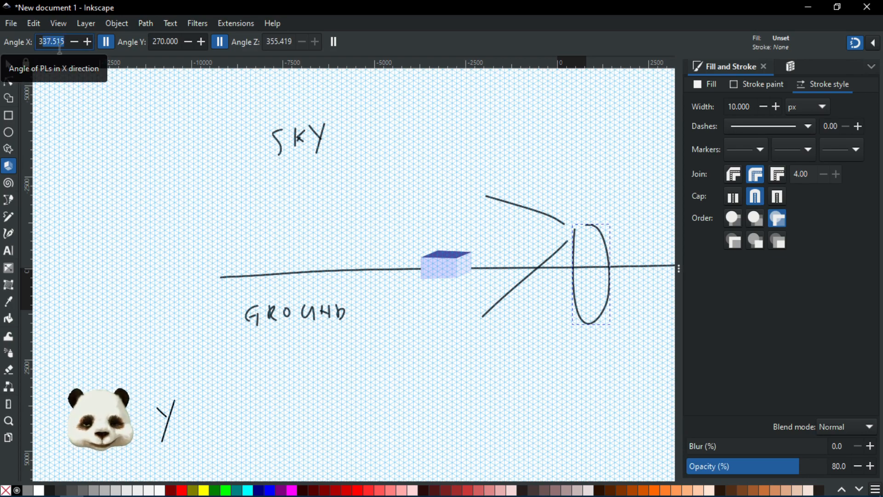
text(360)
key(Return)
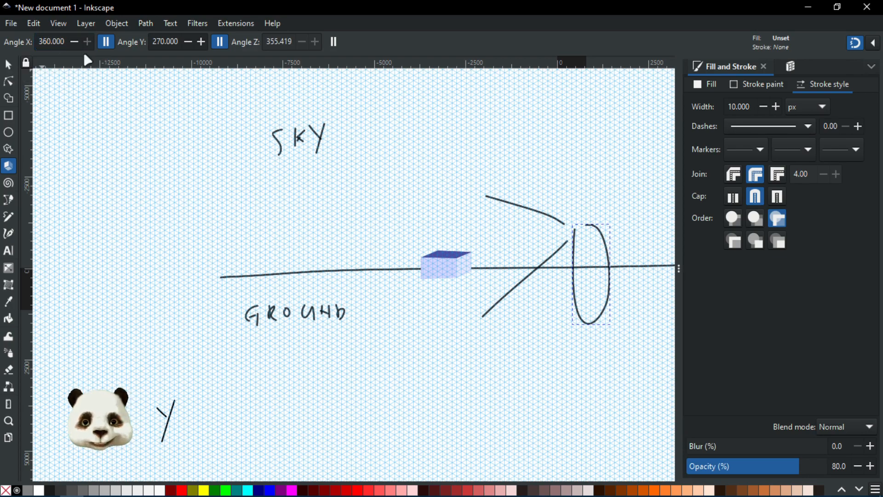
Examine the box on the horizon line and the 3D axis diagram with point P and its projections i, j and k
drag(367, 176, 279, 213)
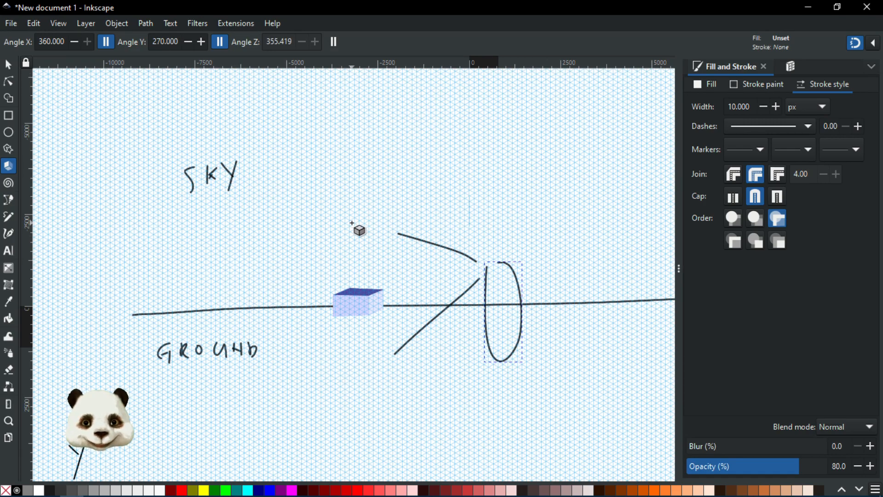
drag(351, 321, 374, 290)
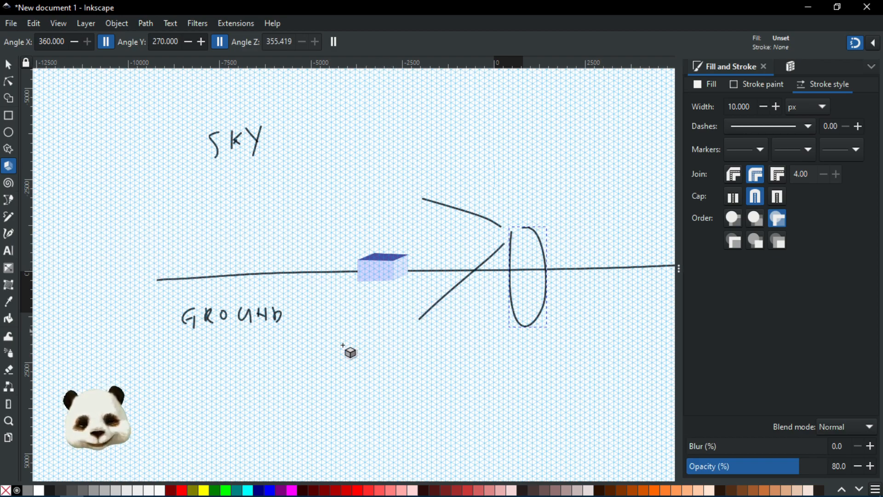
mouse_move(325, 355)
mouse_down()
mouse_move(394, 241)
mouse_move(285, 324)
mouse_up()
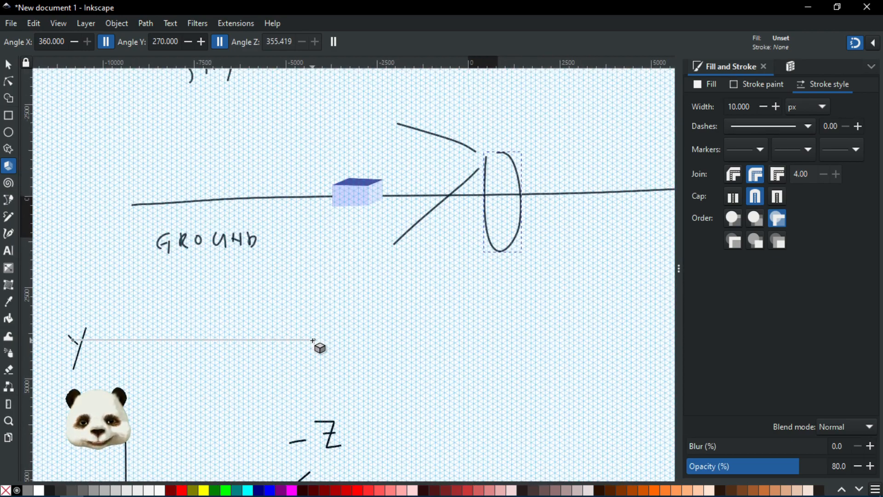
mouse_move(311, 335)
mouse_down()
mouse_move(400, 203)
mouse_move(467, 207)
mouse_up()
mouse_move(378, 310)
mouse_down()
mouse_move(487, 166)
mouse_move(528, 174)
mouse_up()
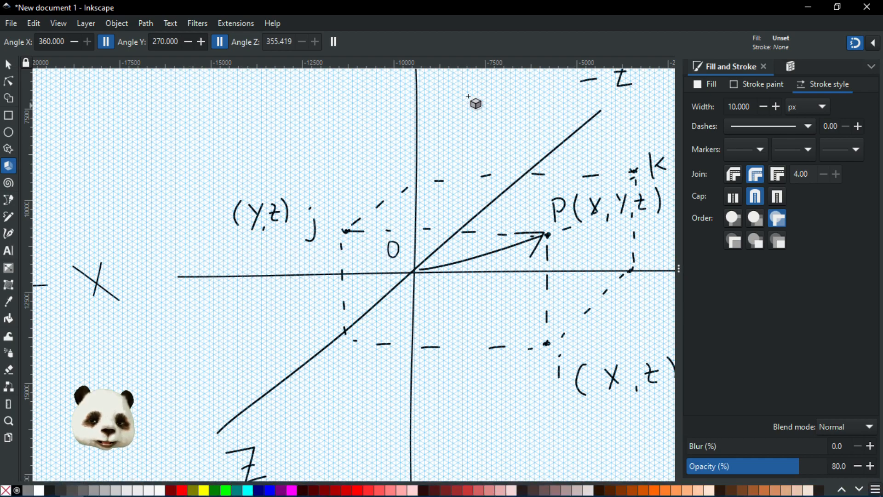
scroll(380, 180, up, 5)
scroll(350, 194, right, 7)
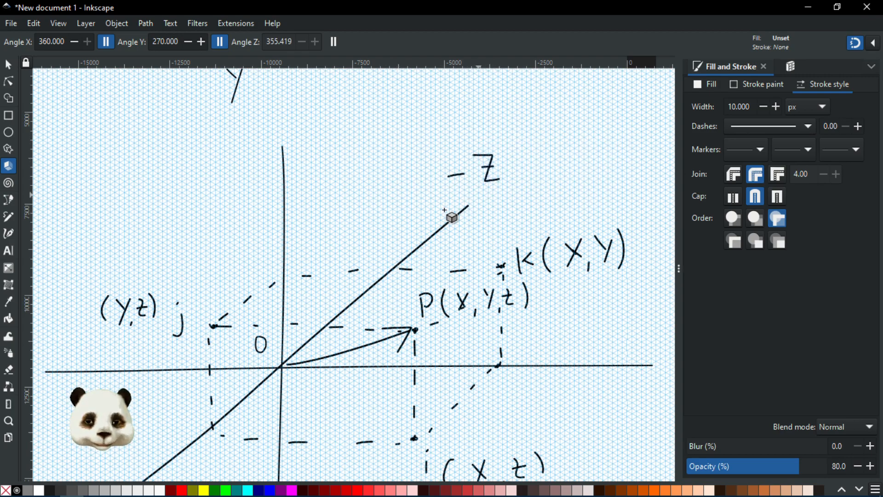
drag(354, 240, 423, 90)
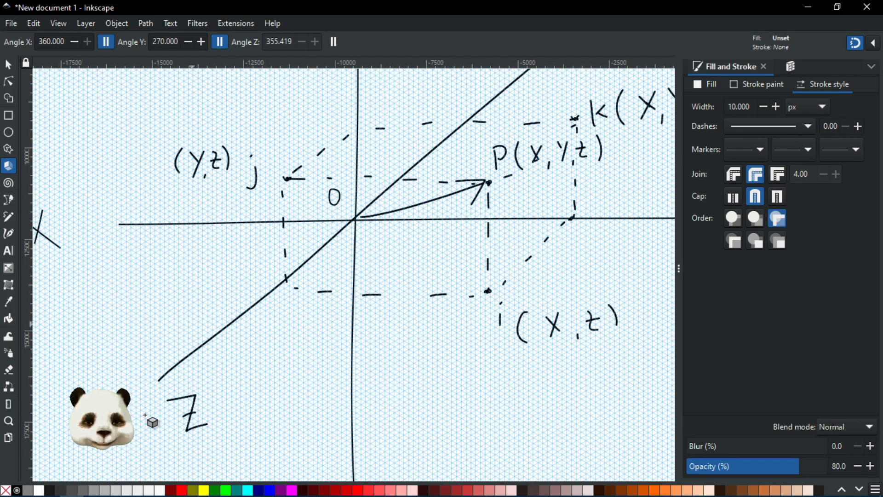
drag(311, 269, 216, 377)
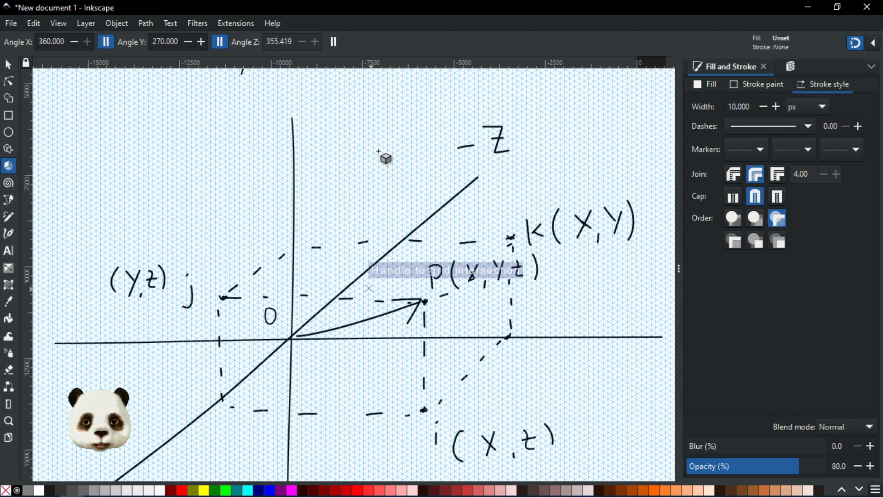
scroll(360, 322, down, 3)
scroll(360, 322, left, 3)
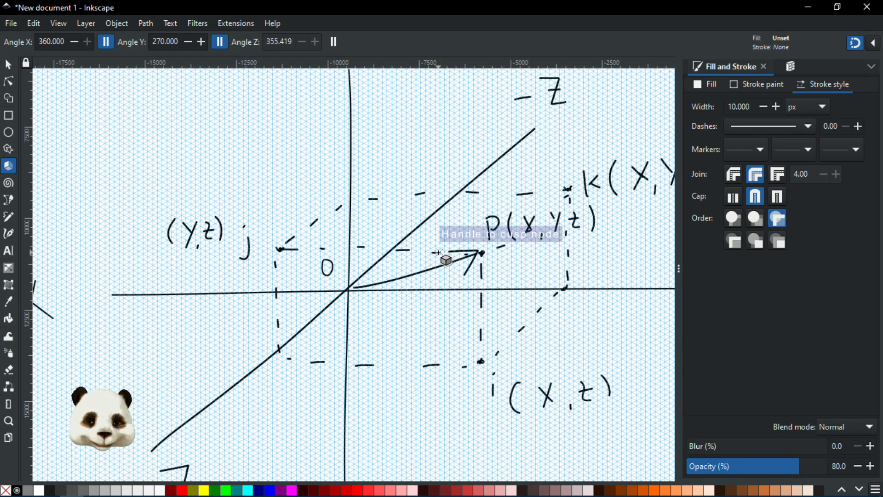
Compare the 3D axis diagram with the sky and ground horizon sketch, inspecting the flat box, the oval and the slanted lines beside it
scroll(440, 252, down, 2)
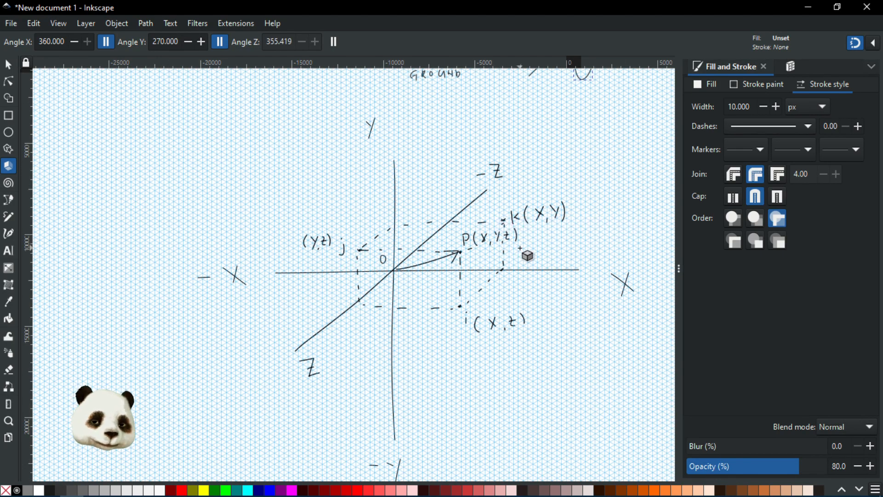
scroll(552, 246, right, 8)
scroll(552, 247, up, 2)
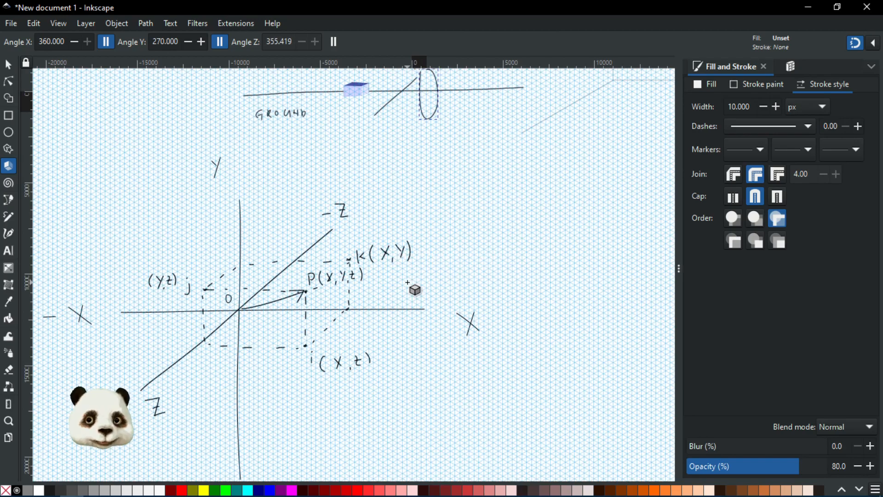
mouse_move(463, 209)
mouse_down()
mouse_move(375, 295)
mouse_move(377, 309)
mouse_move(436, 276)
mouse_move(443, 286)
mouse_up()
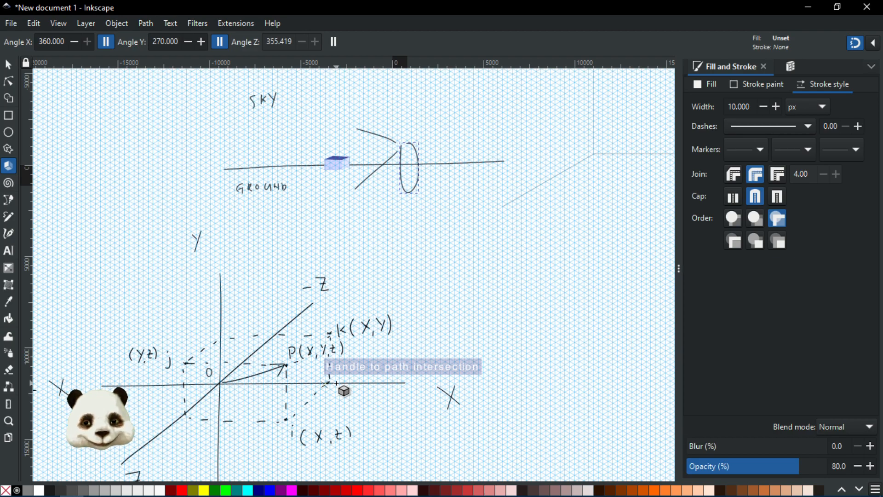
scroll(360, 171, up, 5)
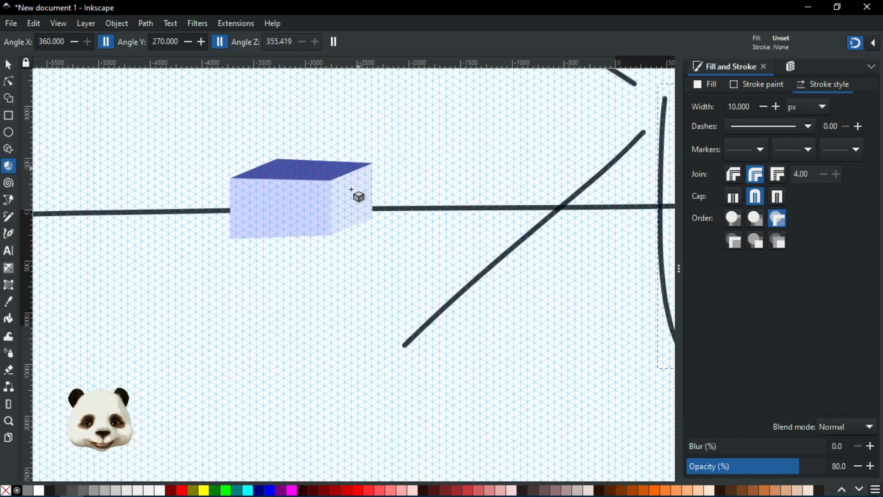
scroll(256, 241, down, 1)
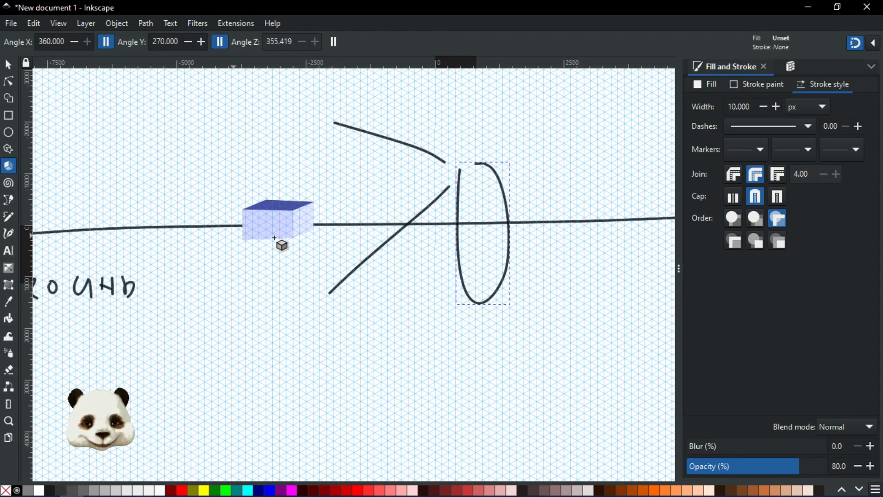
drag(363, 280, 211, 336)
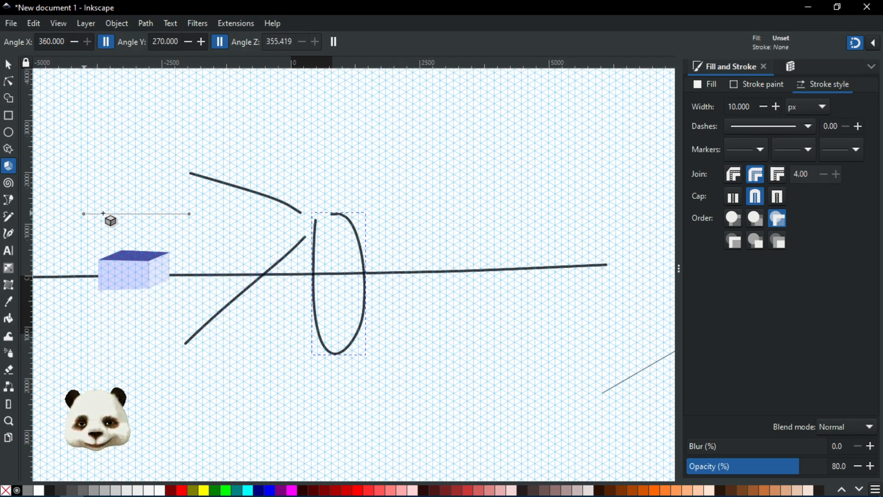
scroll(103, 213, down, 5)
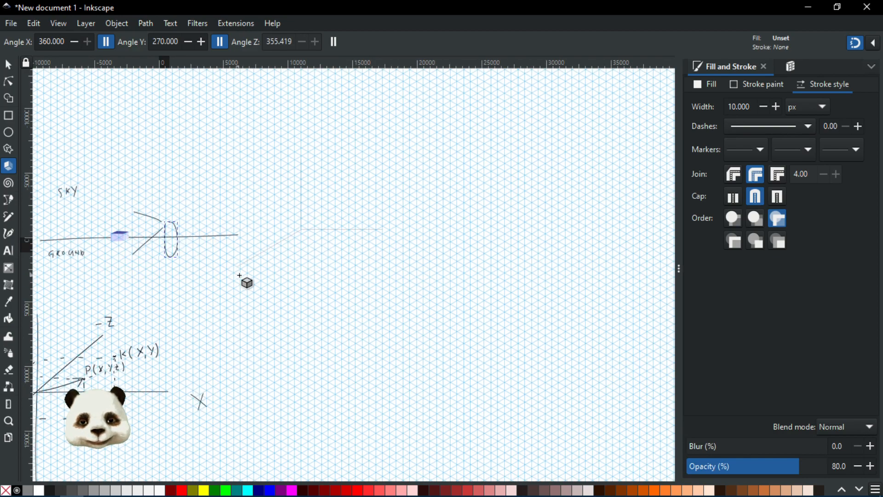
scroll(472, 208, down, 3)
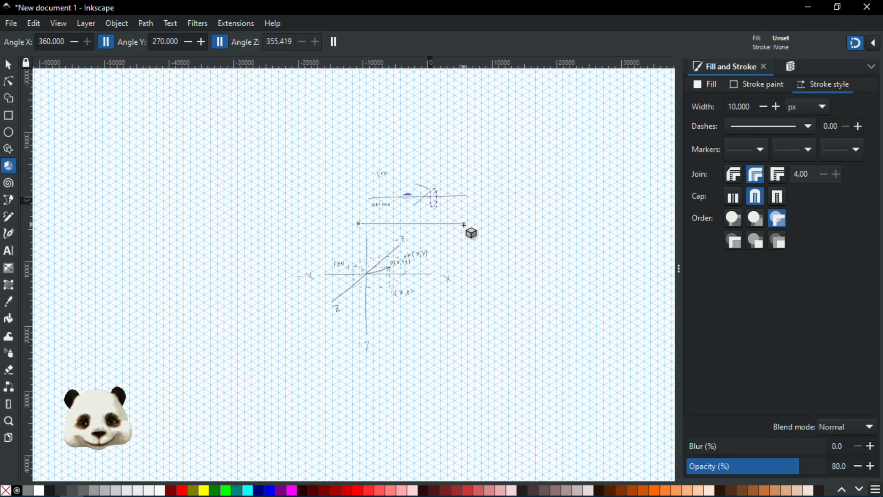
scroll(442, 282, up, 3)
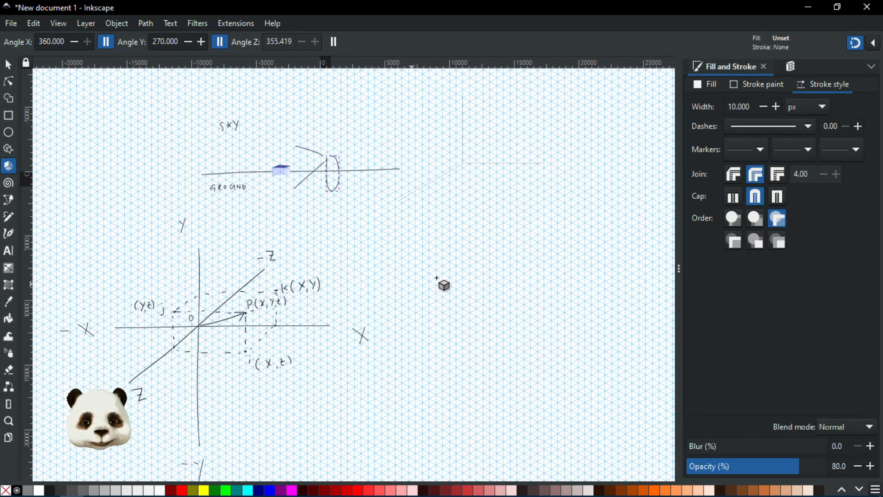